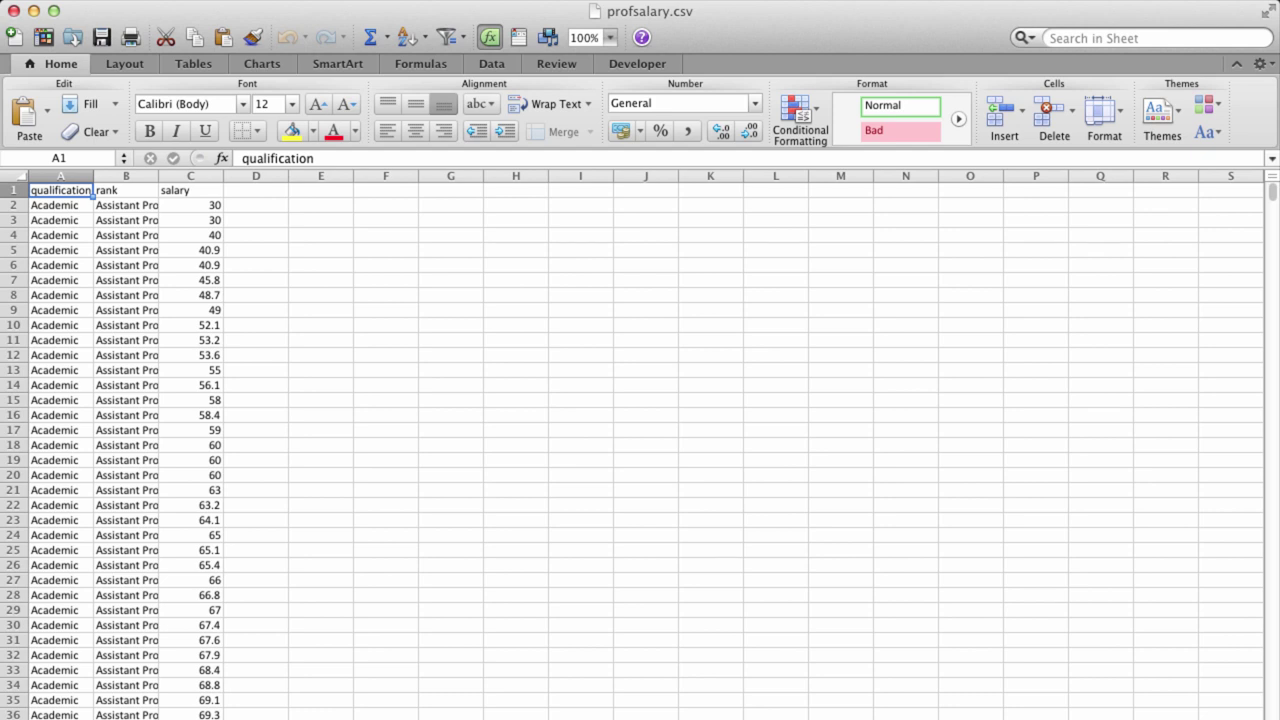
Step: Shrink the spreadsheet window and auto-fit the widths of the qualification, rank and salary columns to their contents
drag(1275, 715, 1160, 664)
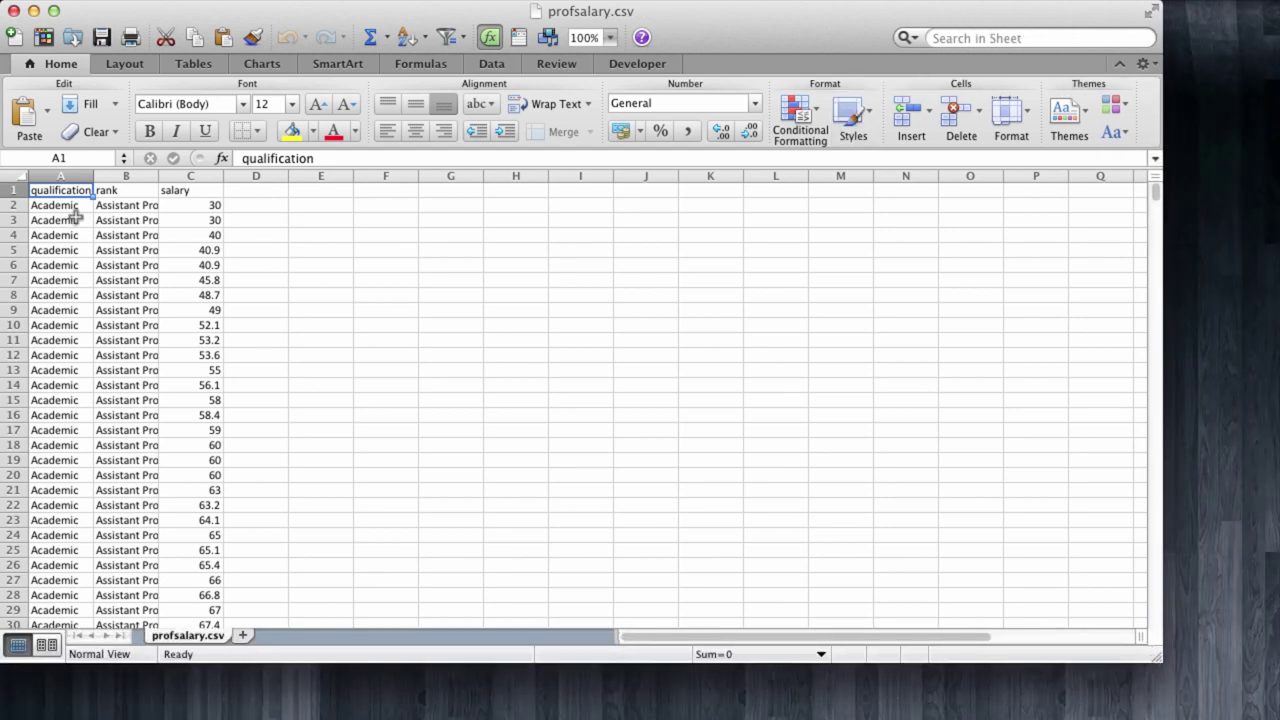
click(68, 175)
drag(68, 170, 162, 174)
double_click(158, 173)
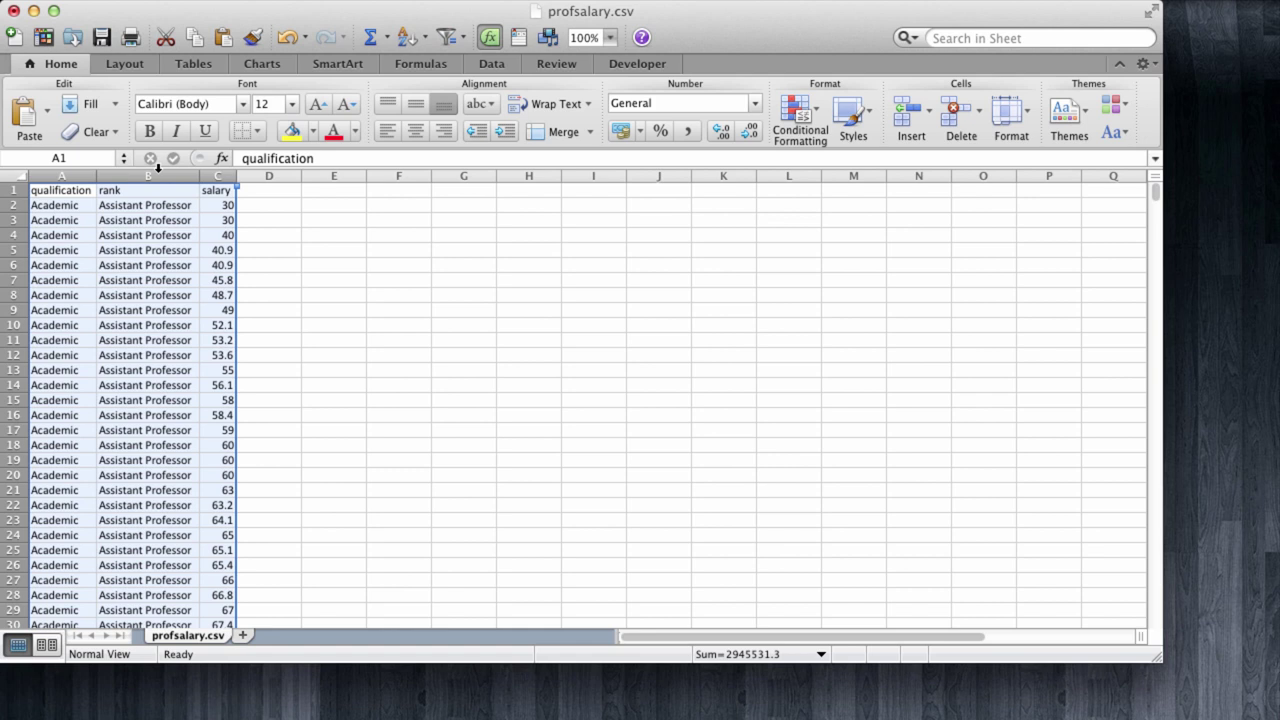
Step: Check the last data row of the rank column, return to its header, and close profsalary.csv
click(156, 189)
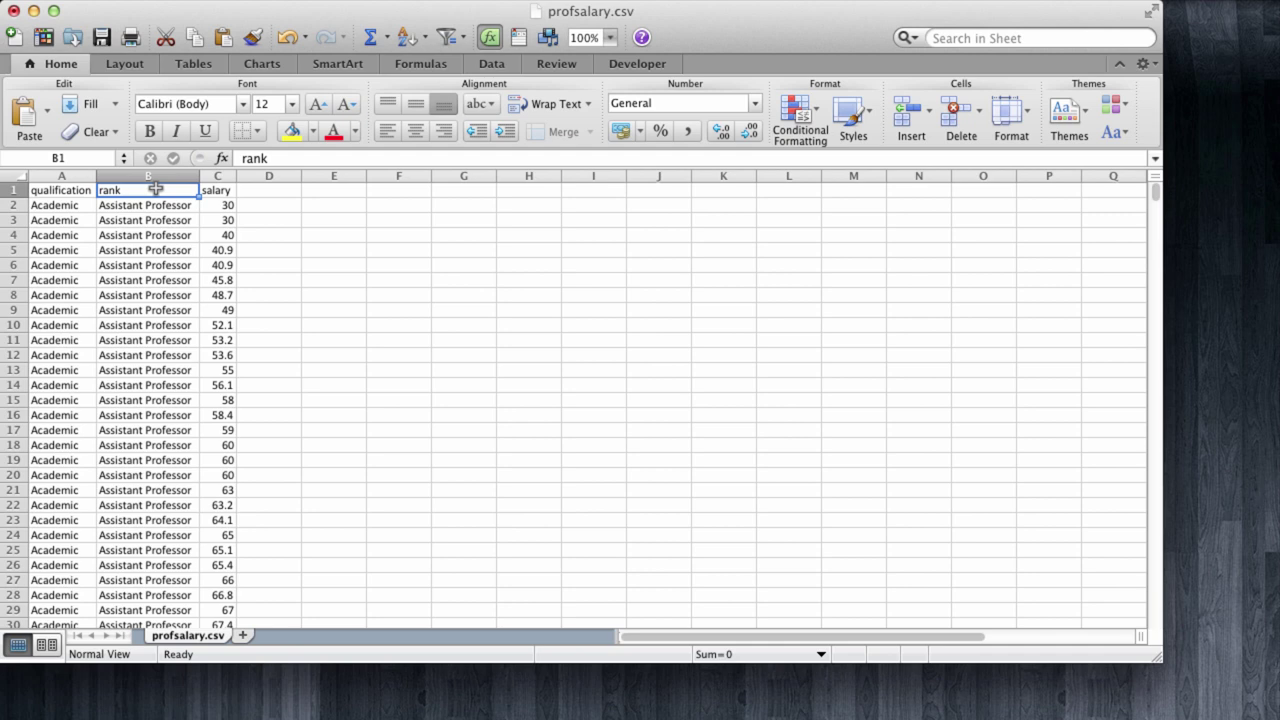
key(super+Down)
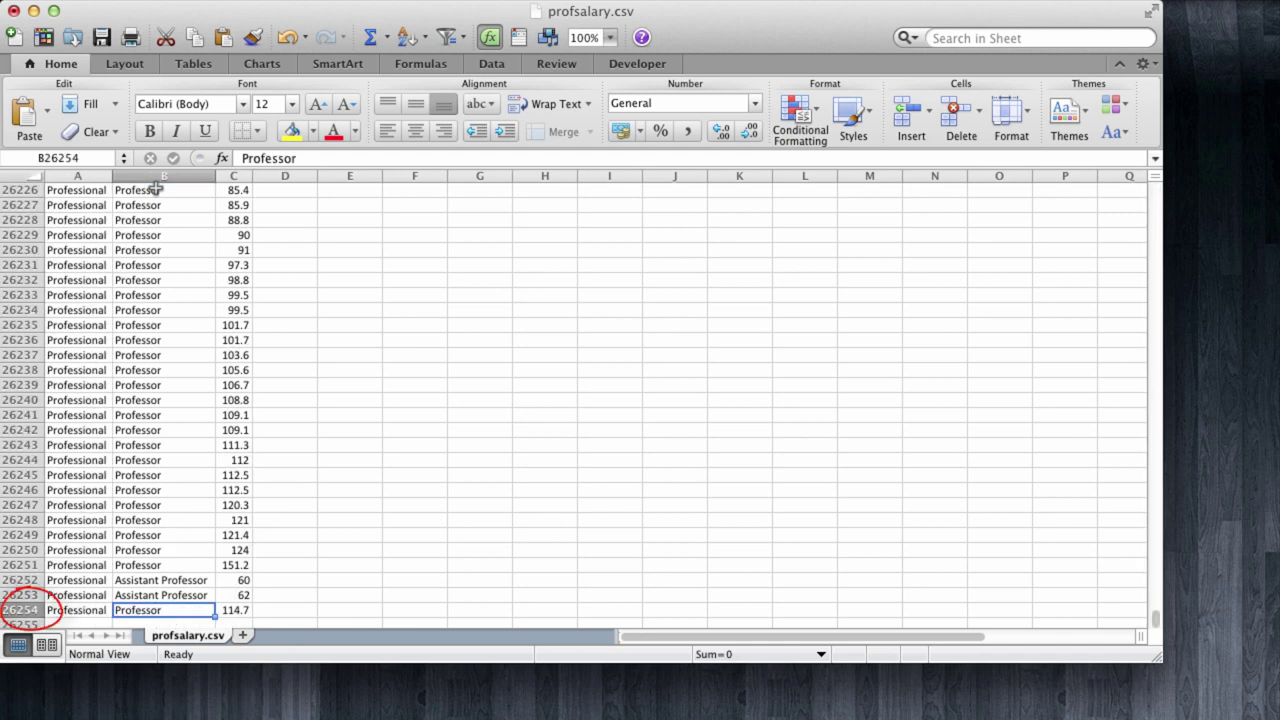
key(super+Up)
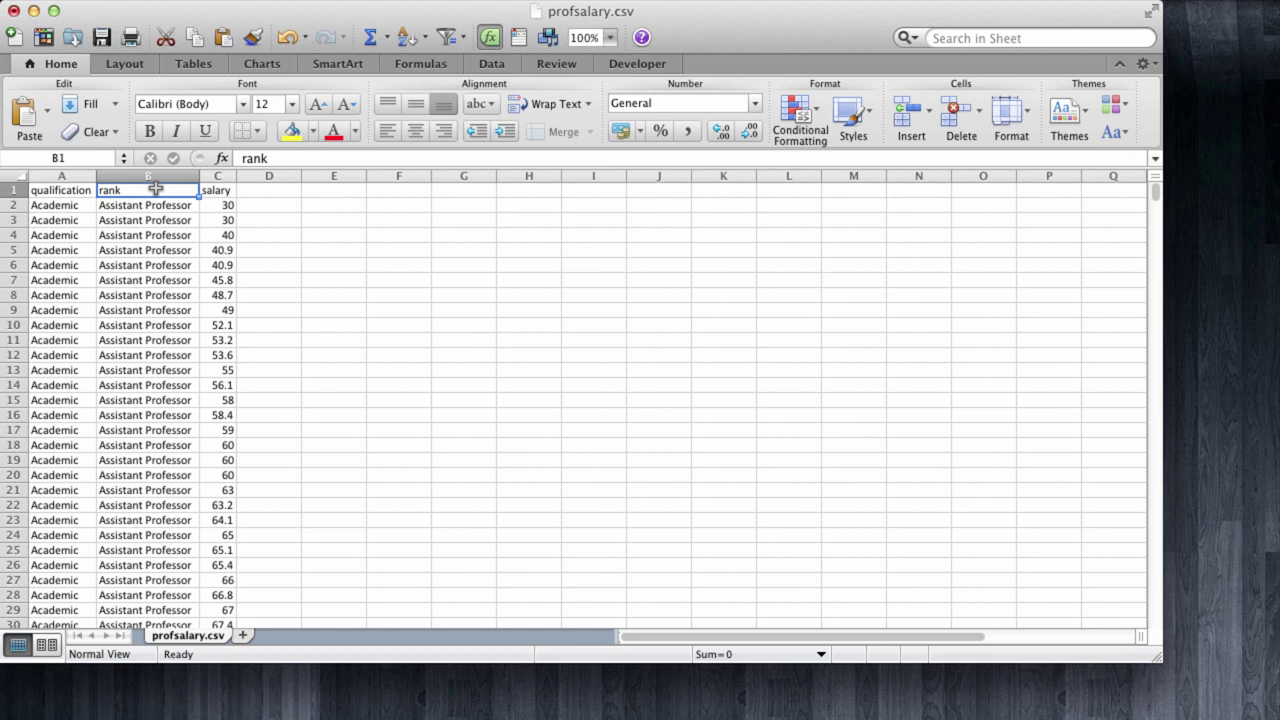
key(super+w)
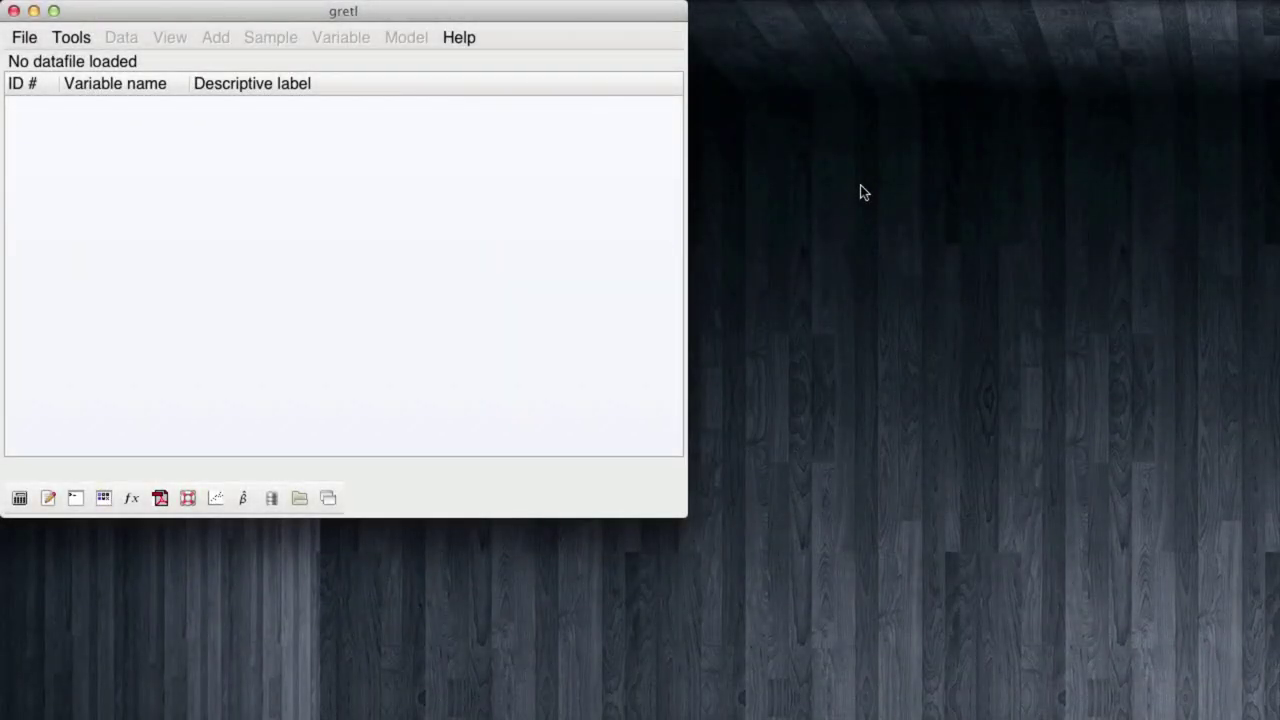
Step: Switch to gretl and open the CSV data file profsalary.csv from the gretl folder
click(30, 38)
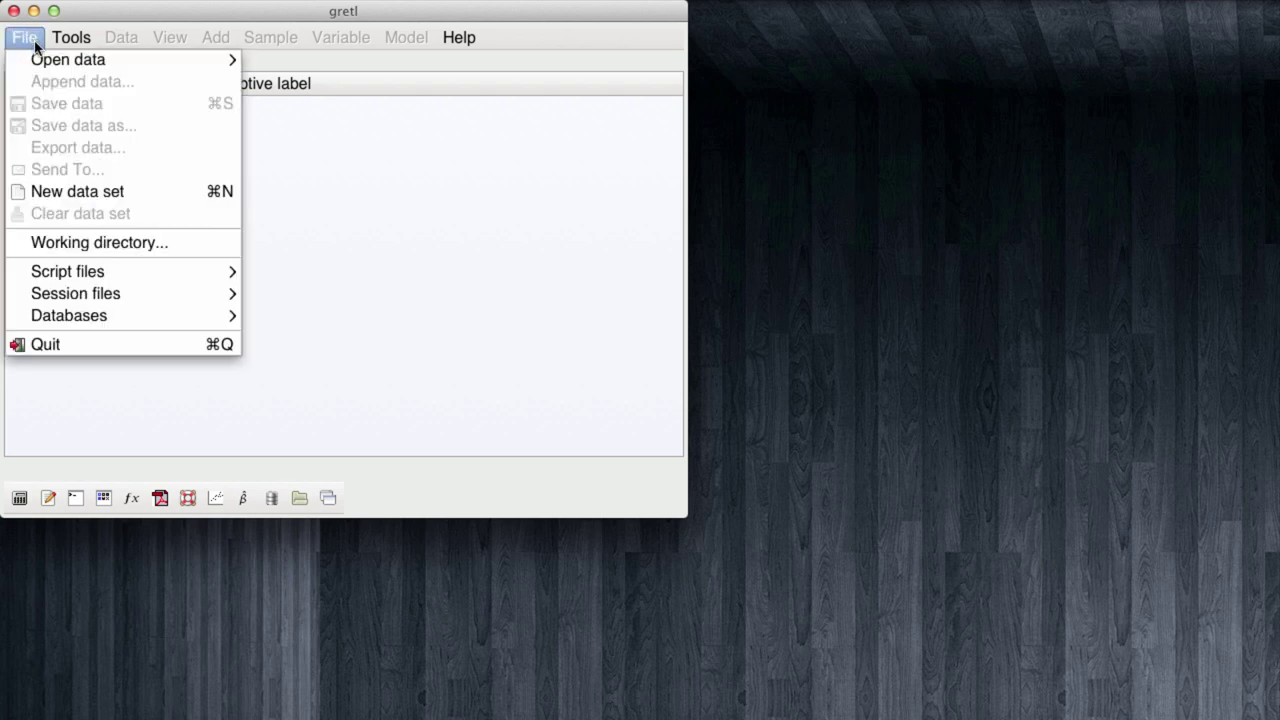
mouse_move(43, 62)
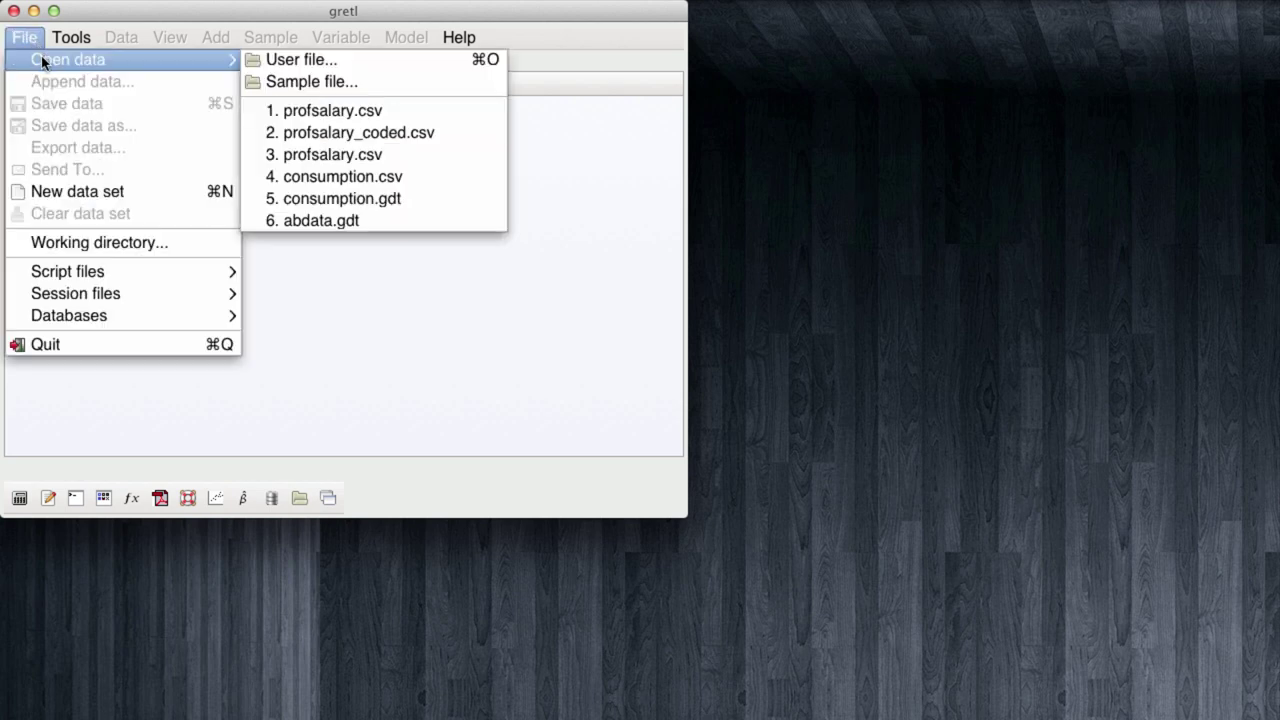
click(281, 62)
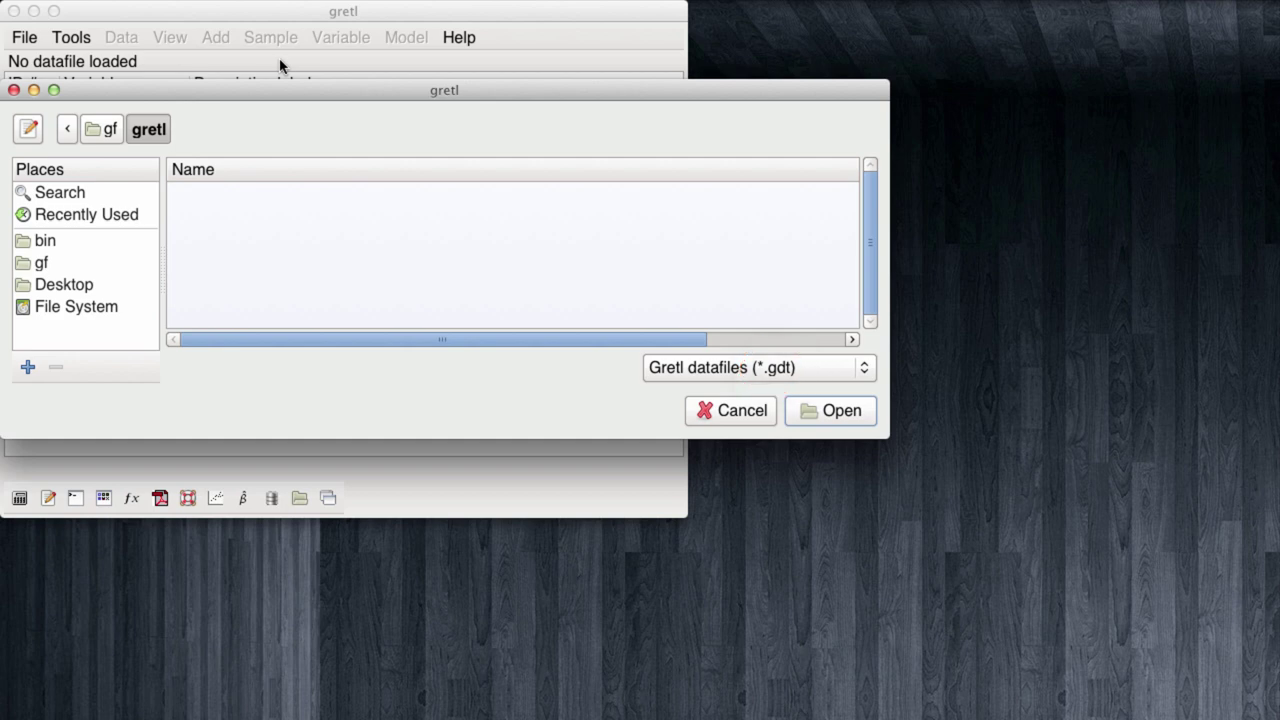
click(852, 368)
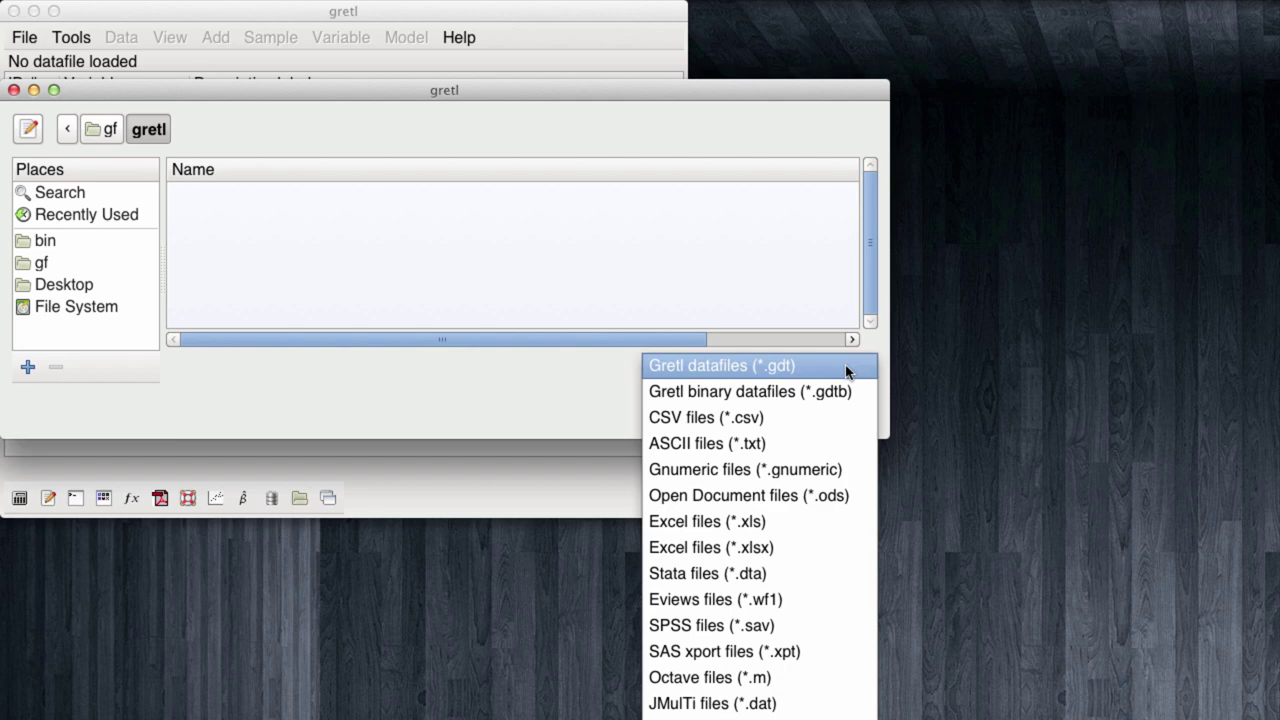
click(808, 420)
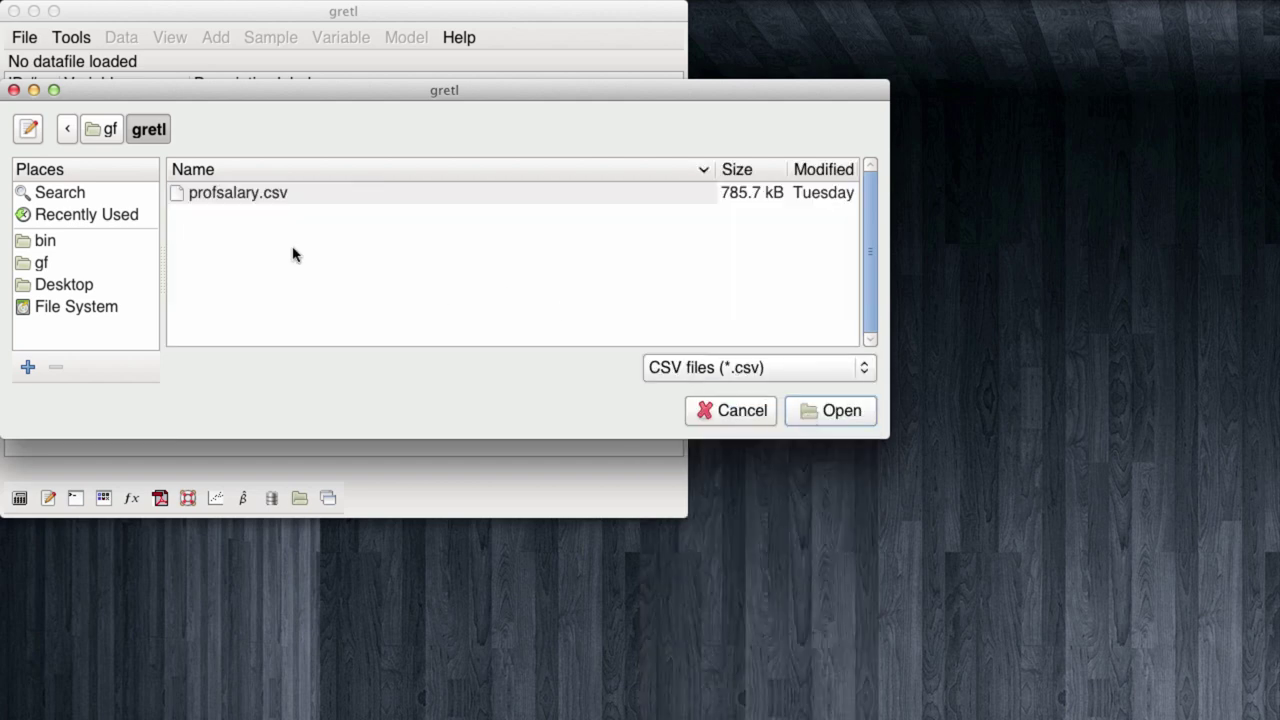
double_click(238, 196)
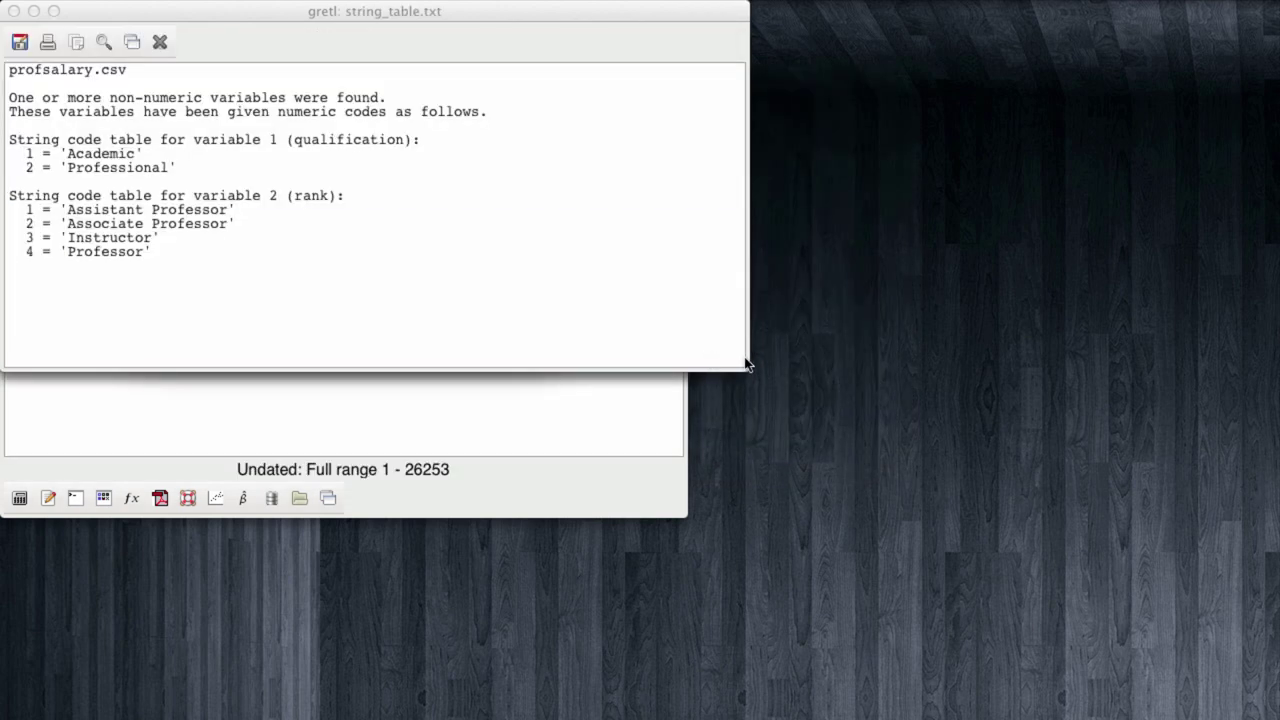
Step: Place the shrunken string code table beside the main window and finish the import without a time-series or panel interpretation
drag(746, 373, 530, 293)
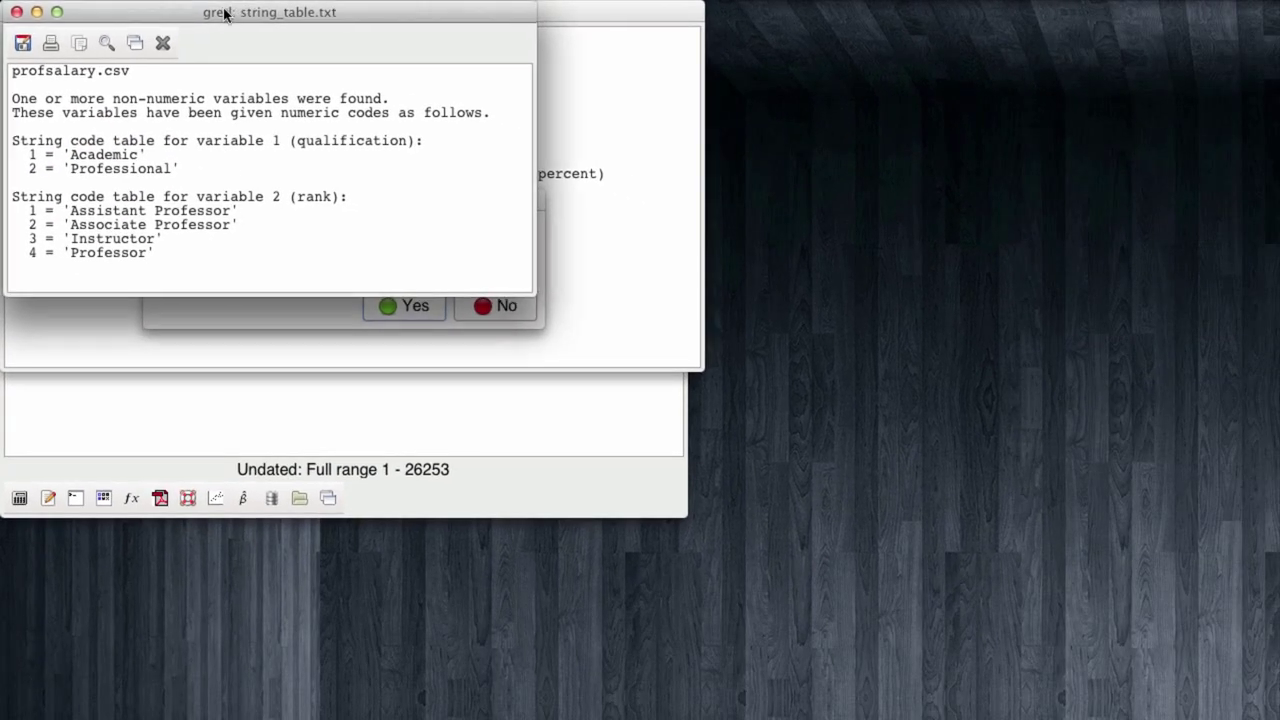
drag(251, 14, 951, 174)
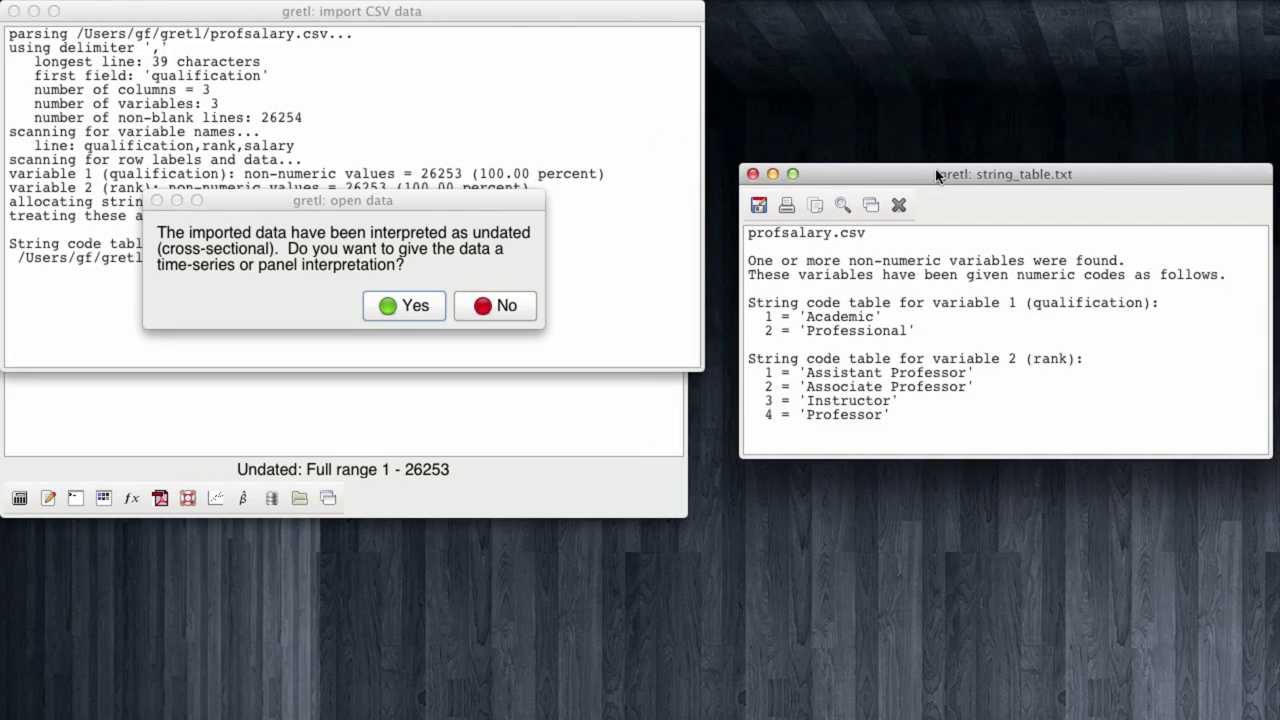
click(447, 197)
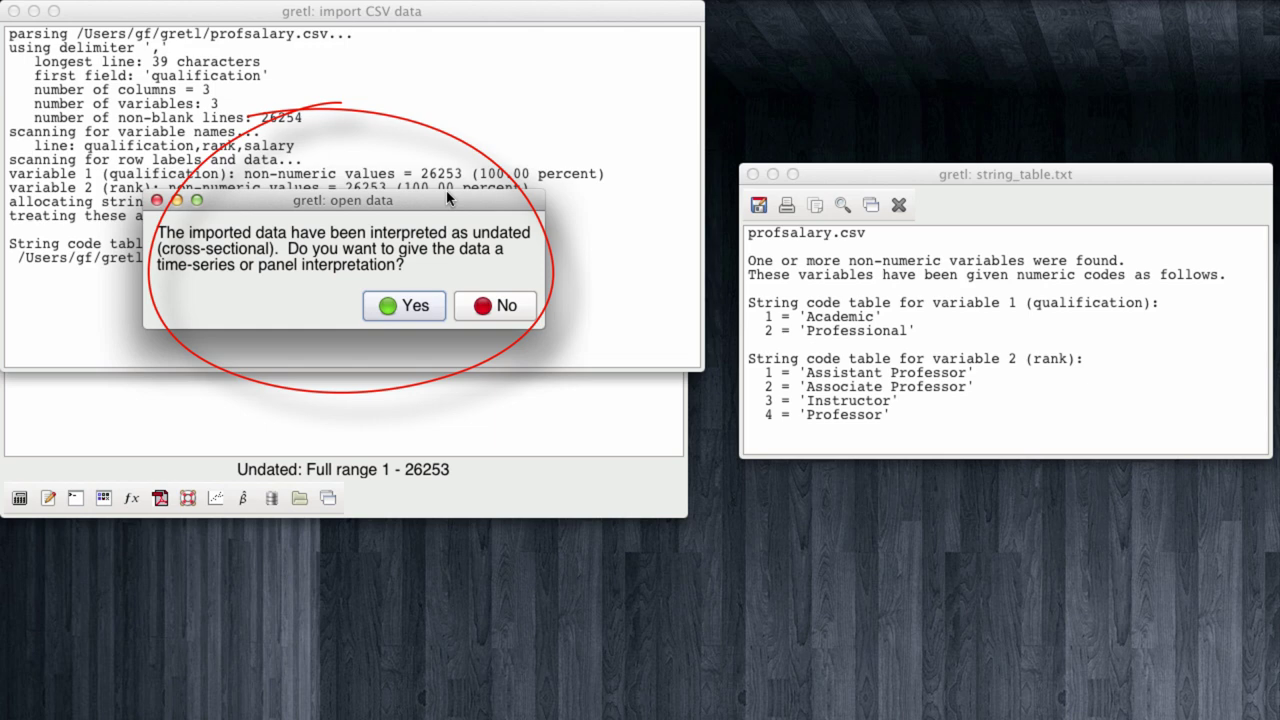
click(496, 305)
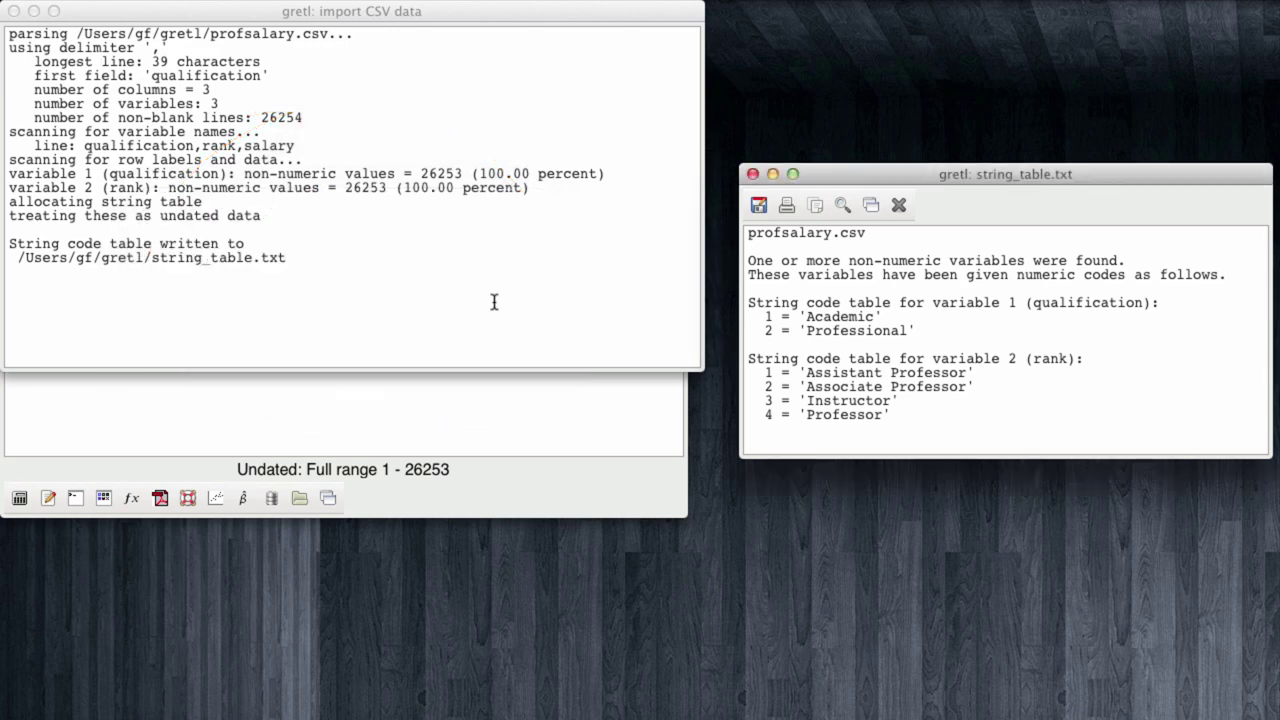
click(14, 11)
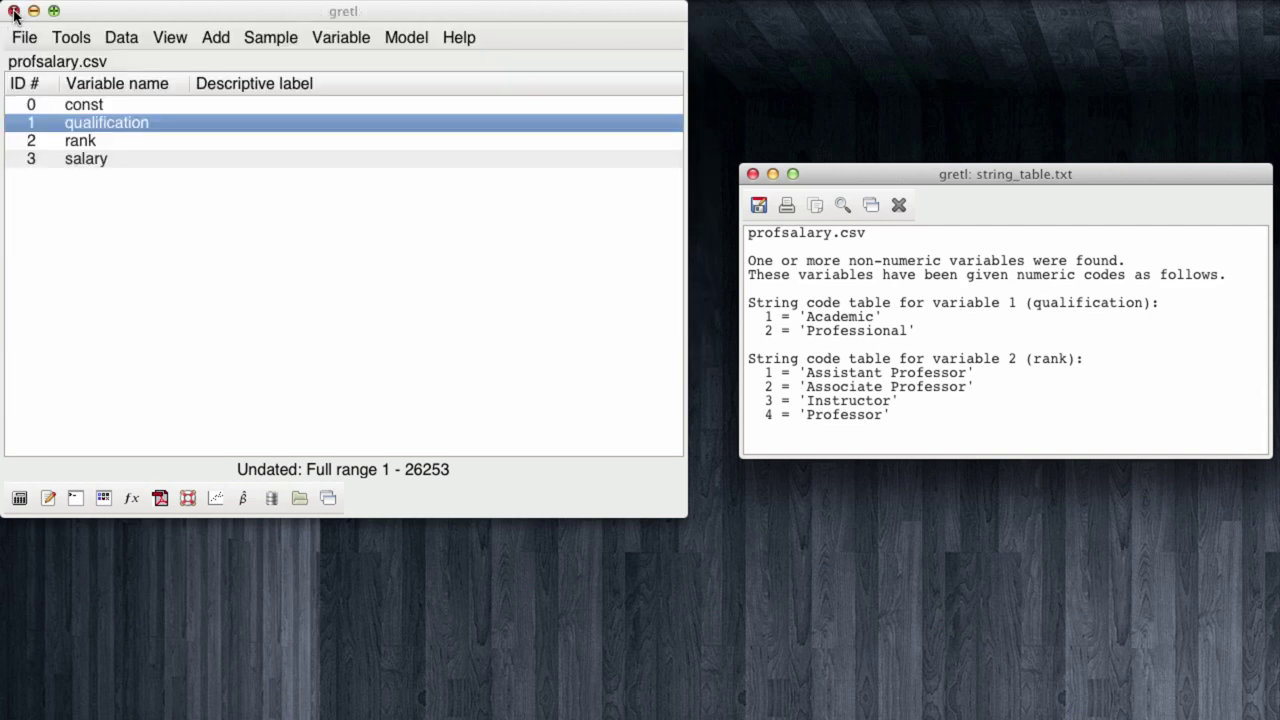
Step: Examine the numerically coded values of qualification, rank and salary from the first to the last observations
click(86, 160)
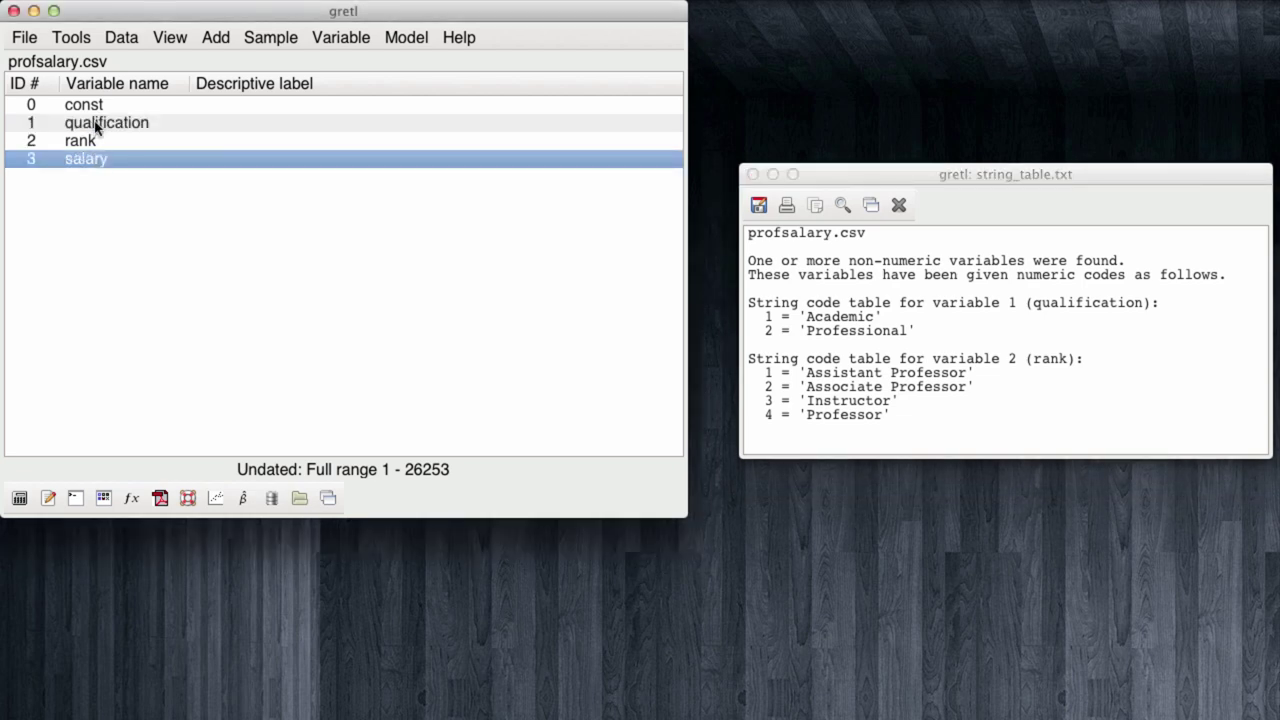
shift+click(97, 126)
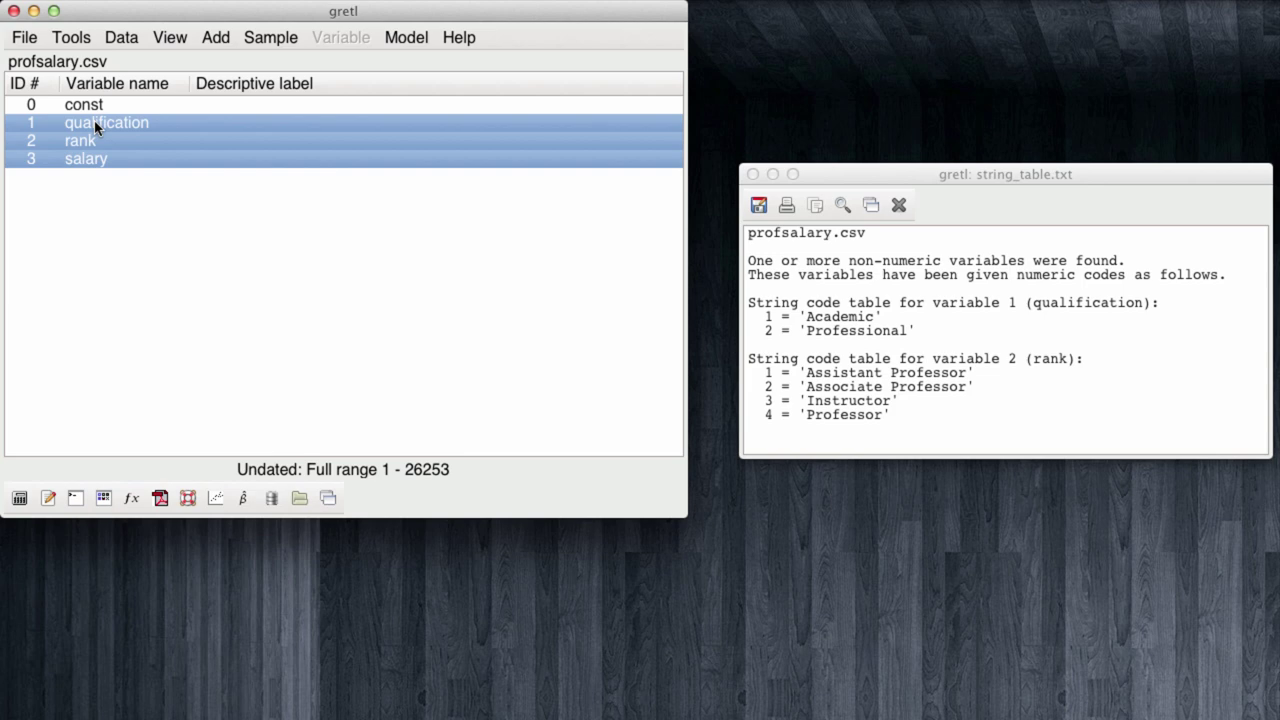
click(124, 40)
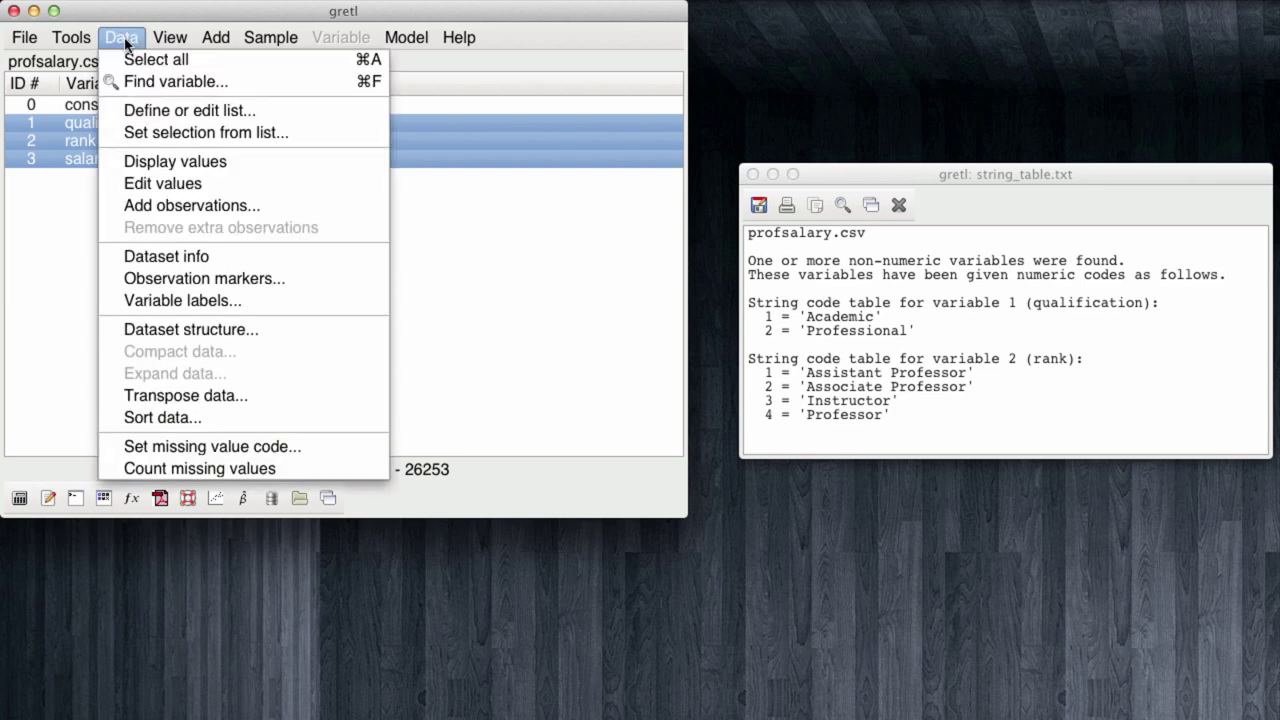
click(170, 188)
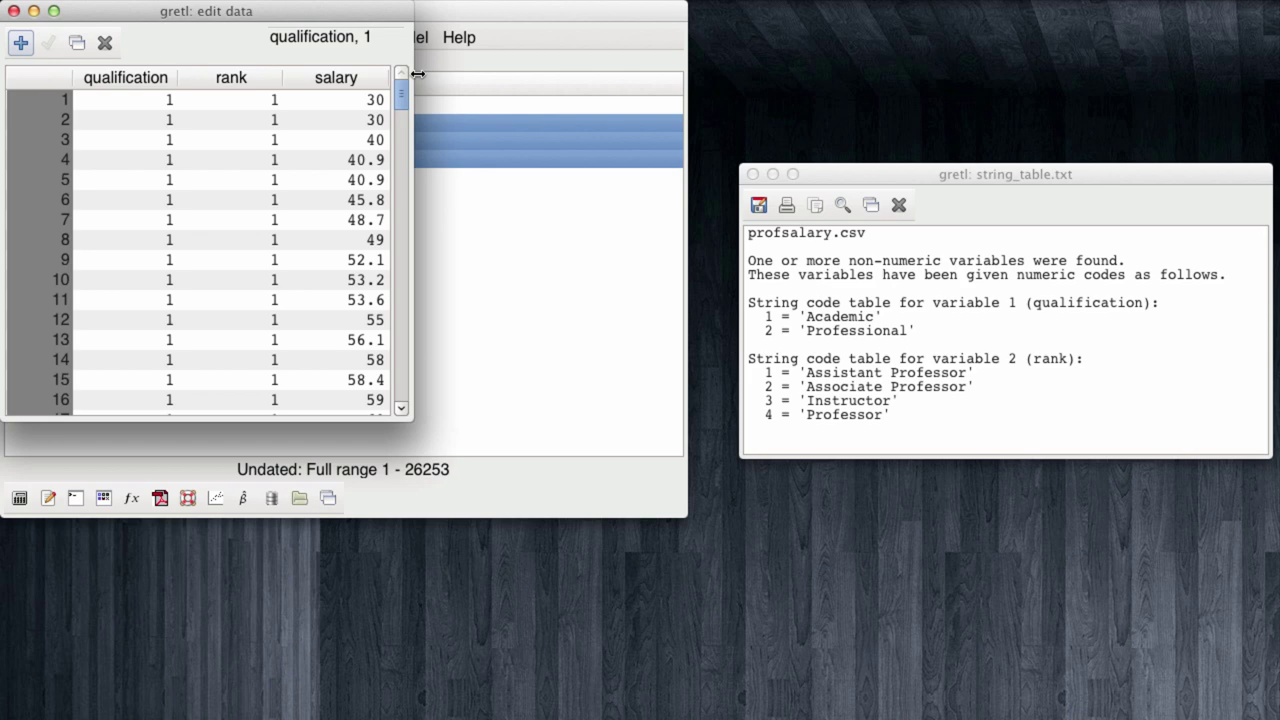
drag(400, 92, 398, 381)
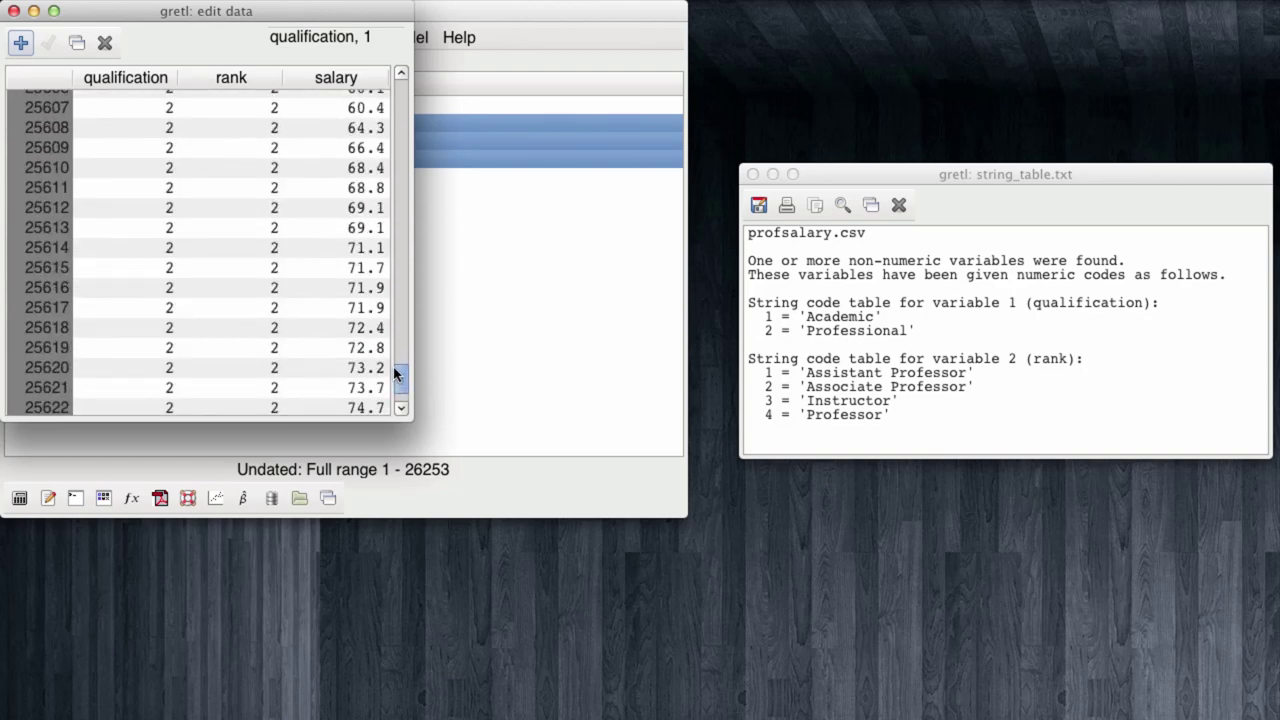
drag(403, 380, 406, 89)
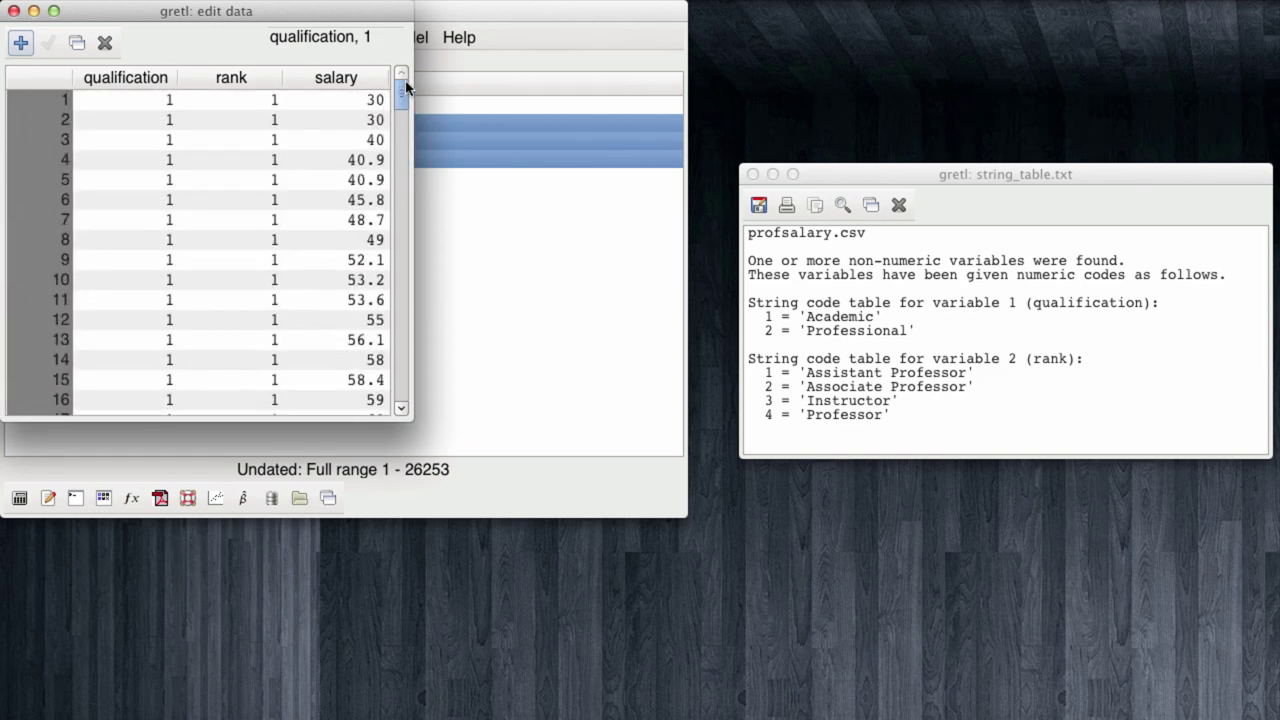
click(14, 11)
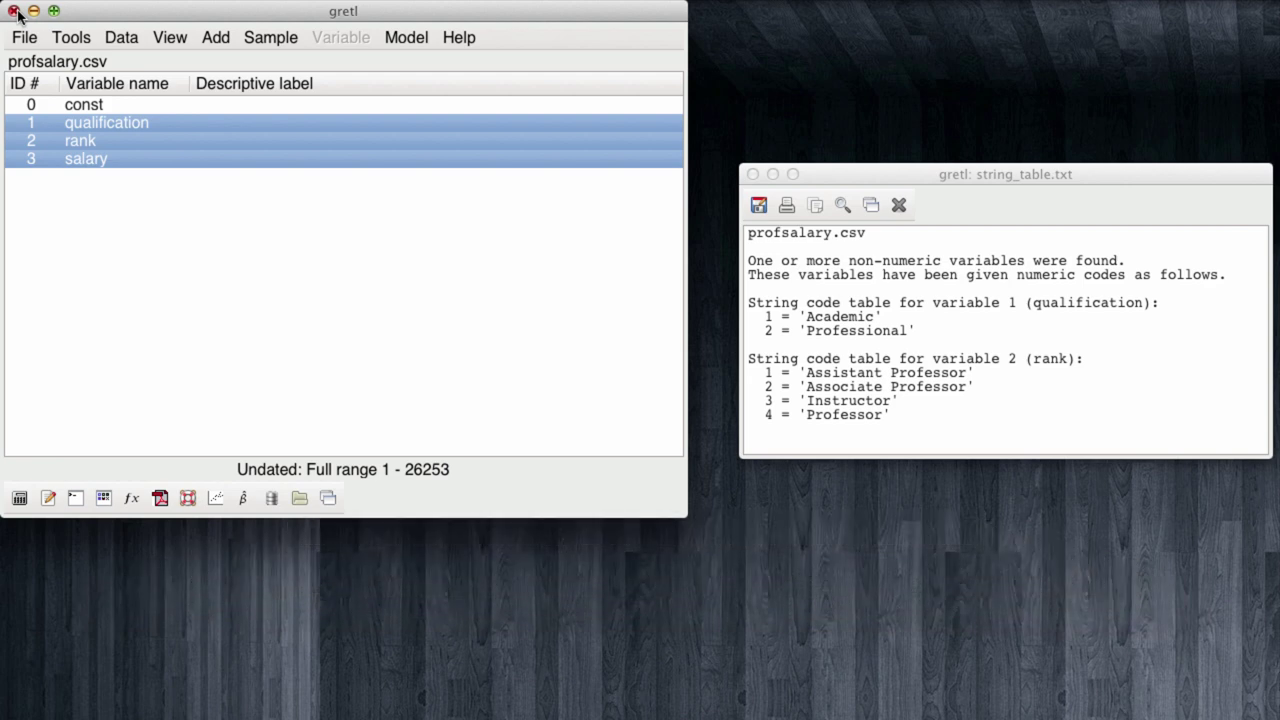
Step: Create dummy variables for the qualification variable, encoding all values
click(96, 124)
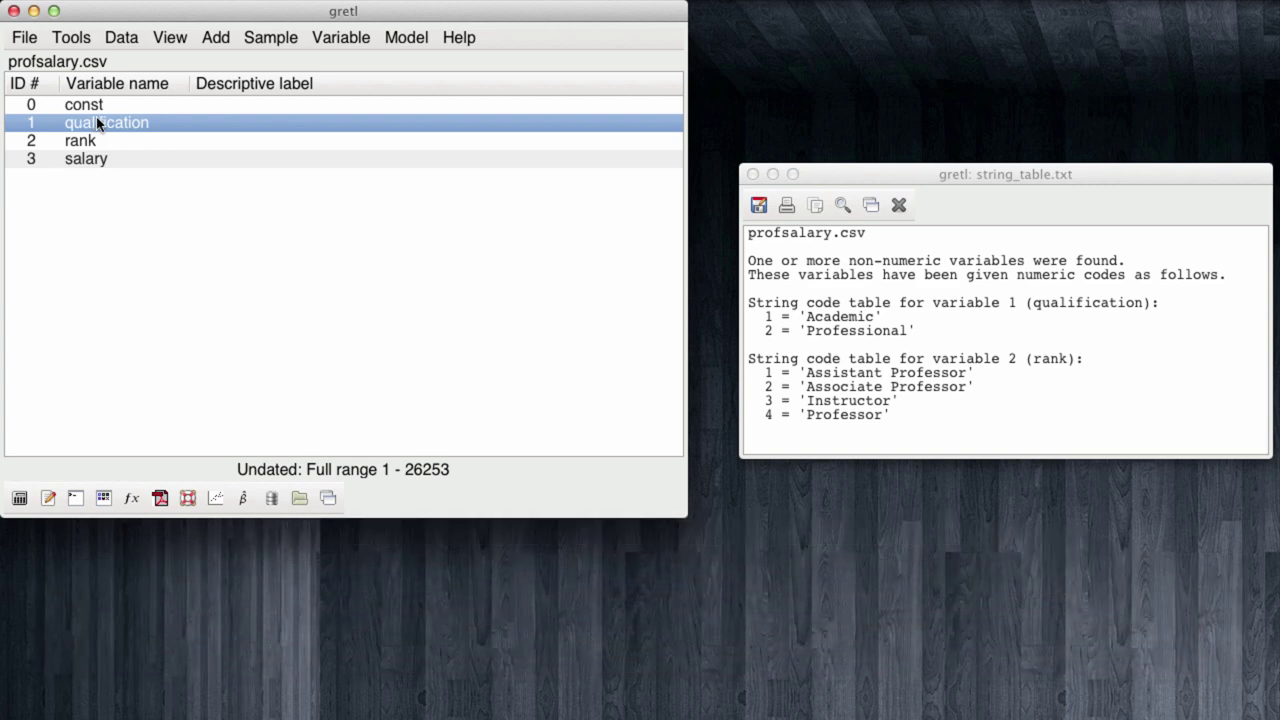
click(228, 39)
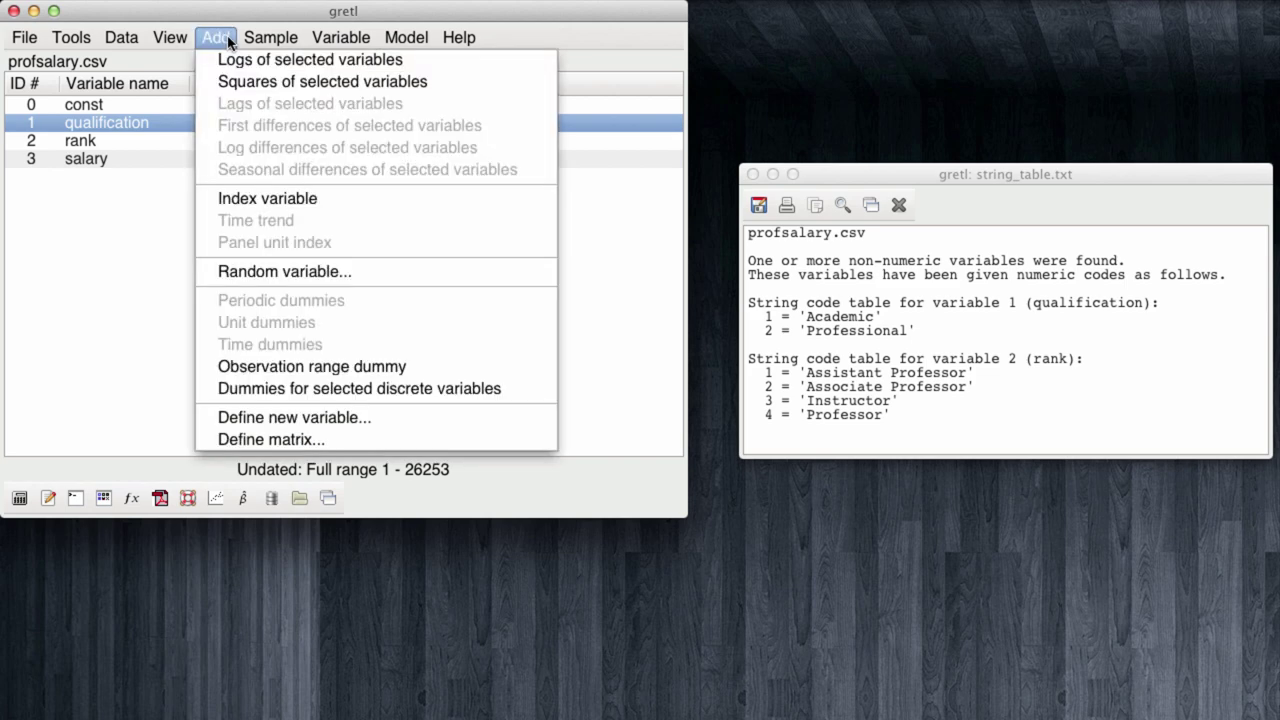
click(284, 389)
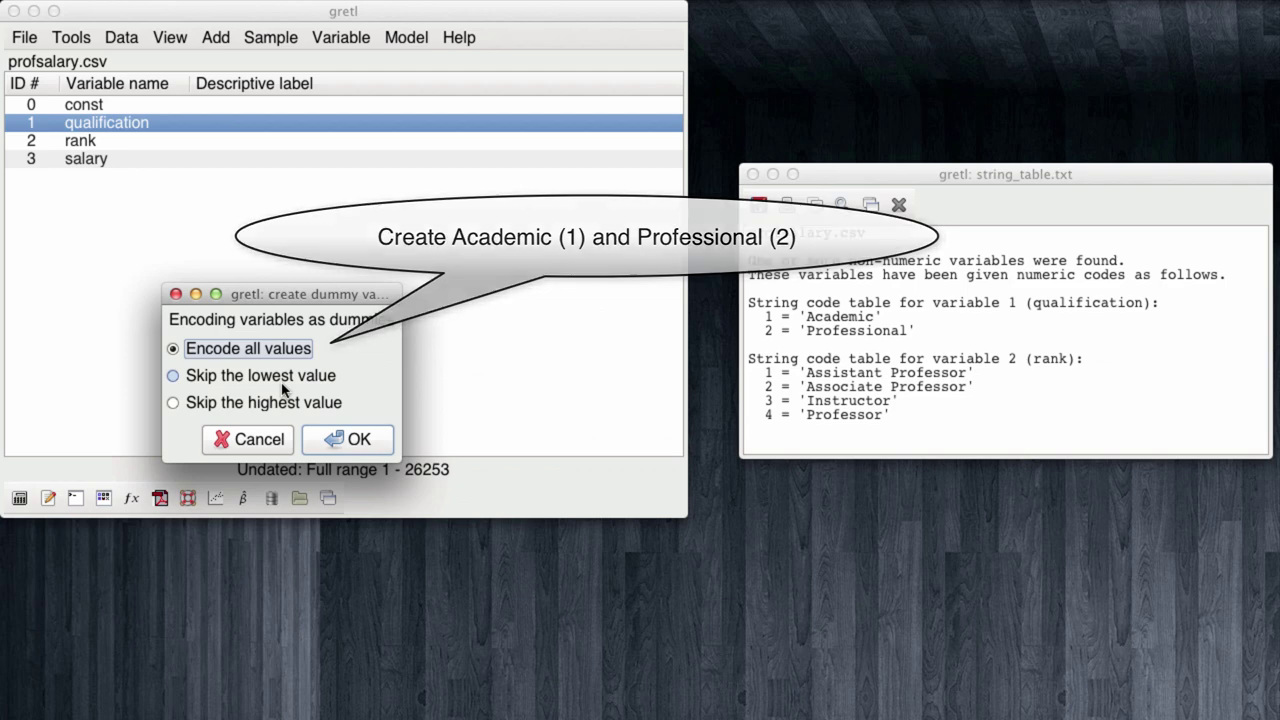
click(357, 441)
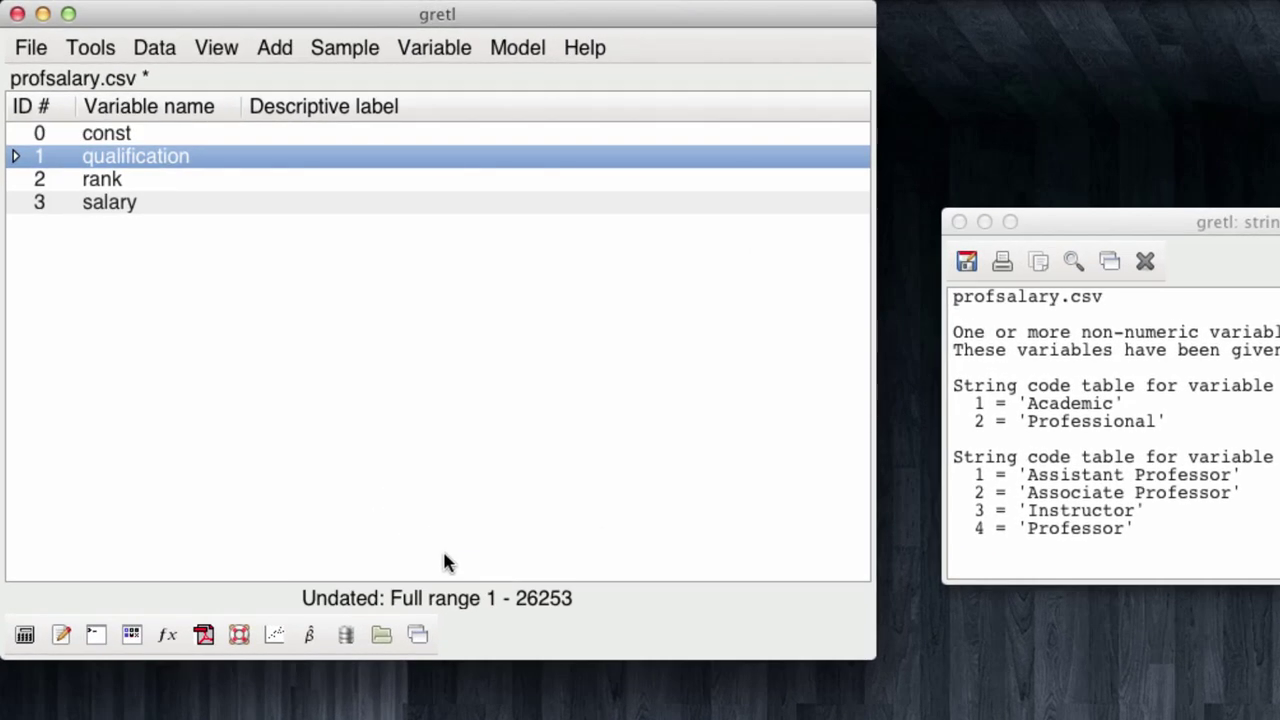
Step: Expand the qualification dummies and rename Dqualification_1 as Academic
click(16, 158)
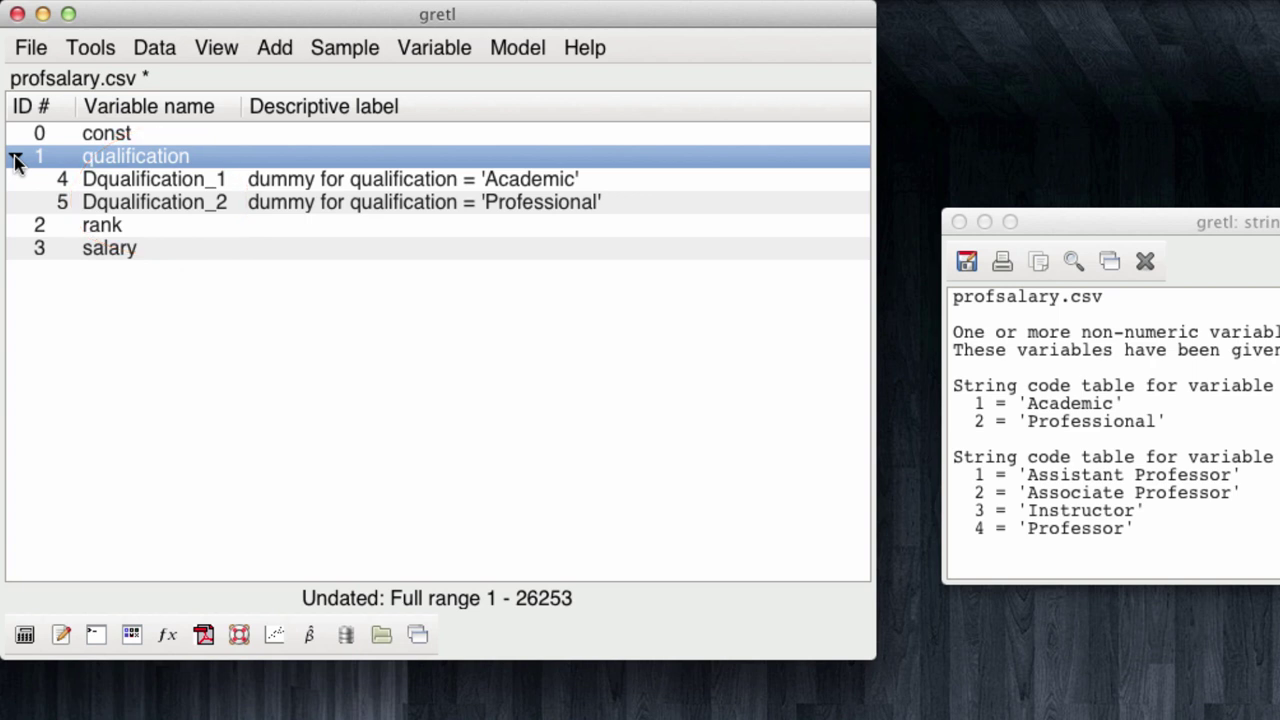
click(236, 180)
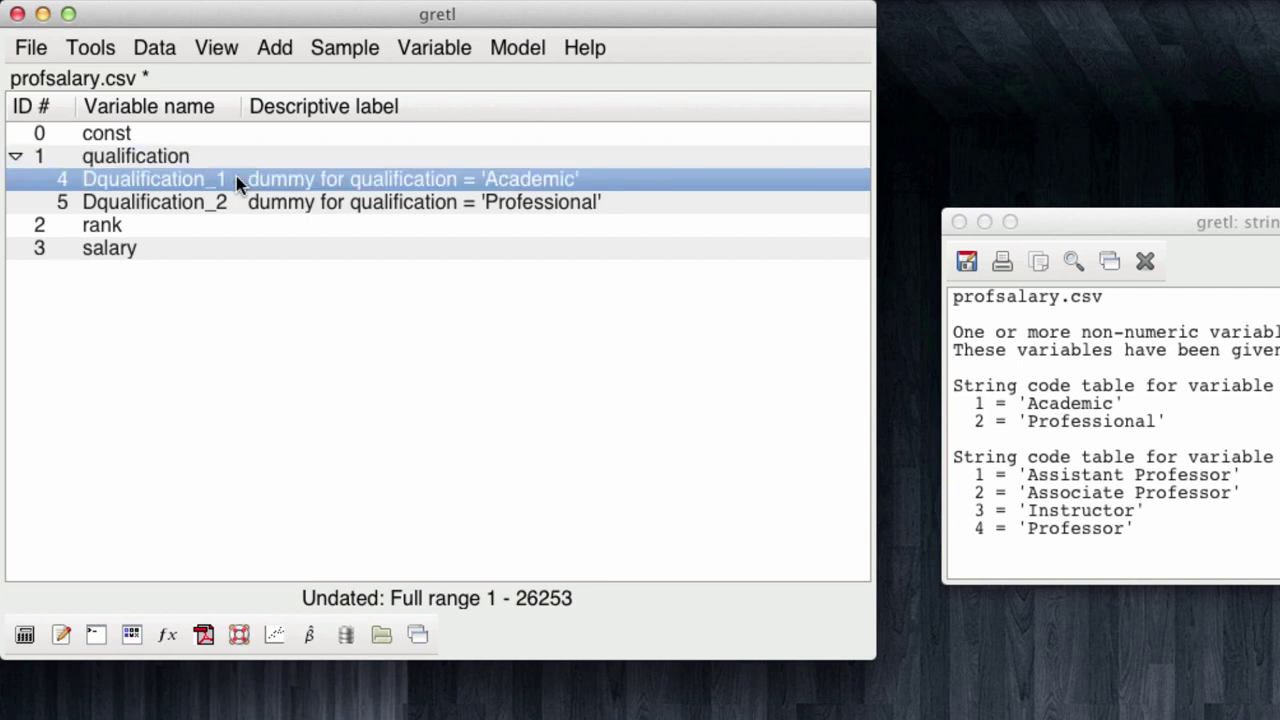
right_click(236, 183)
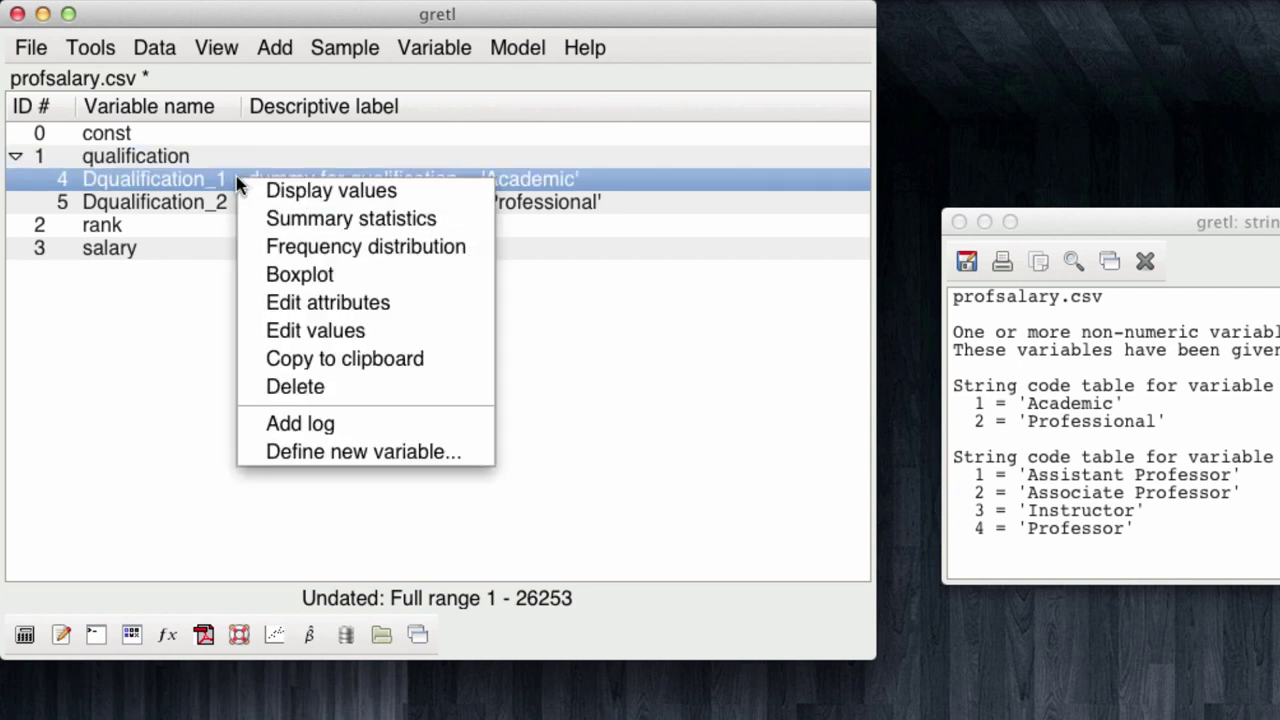
click(320, 302)
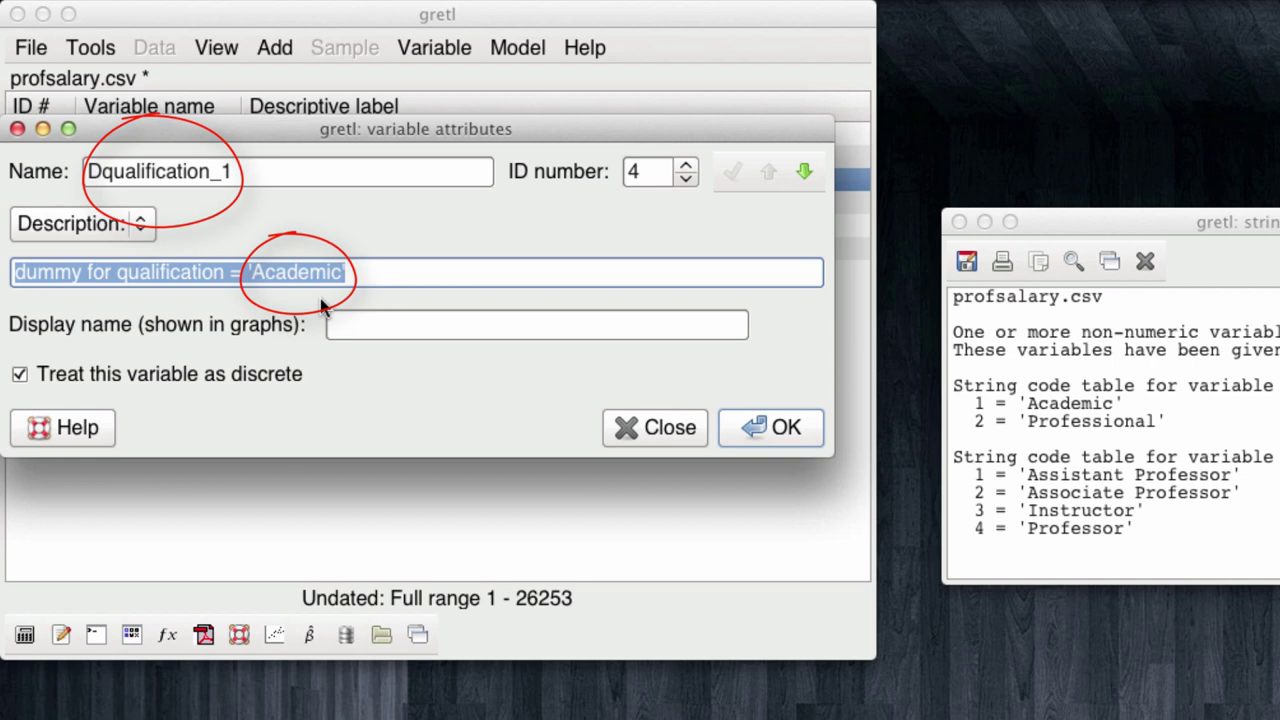
drag(280, 163, 68, 155)
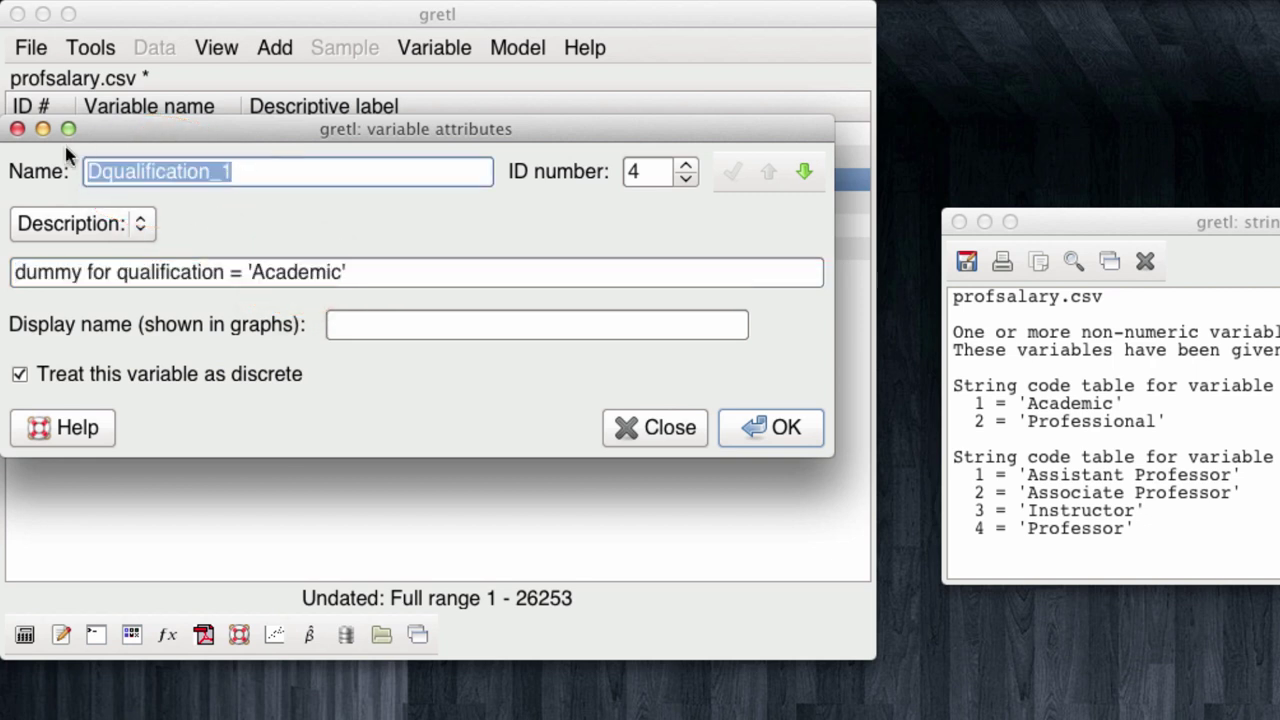
text(Acad)
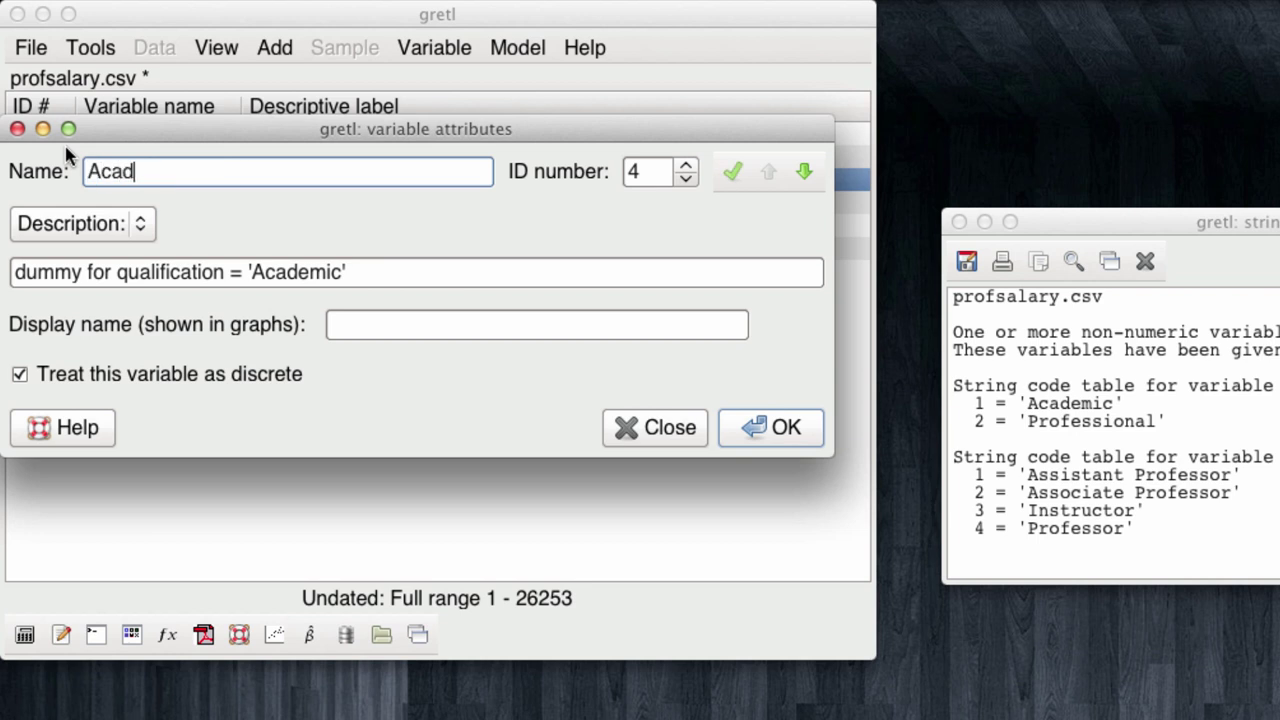
text(emic)
click(750, 428)
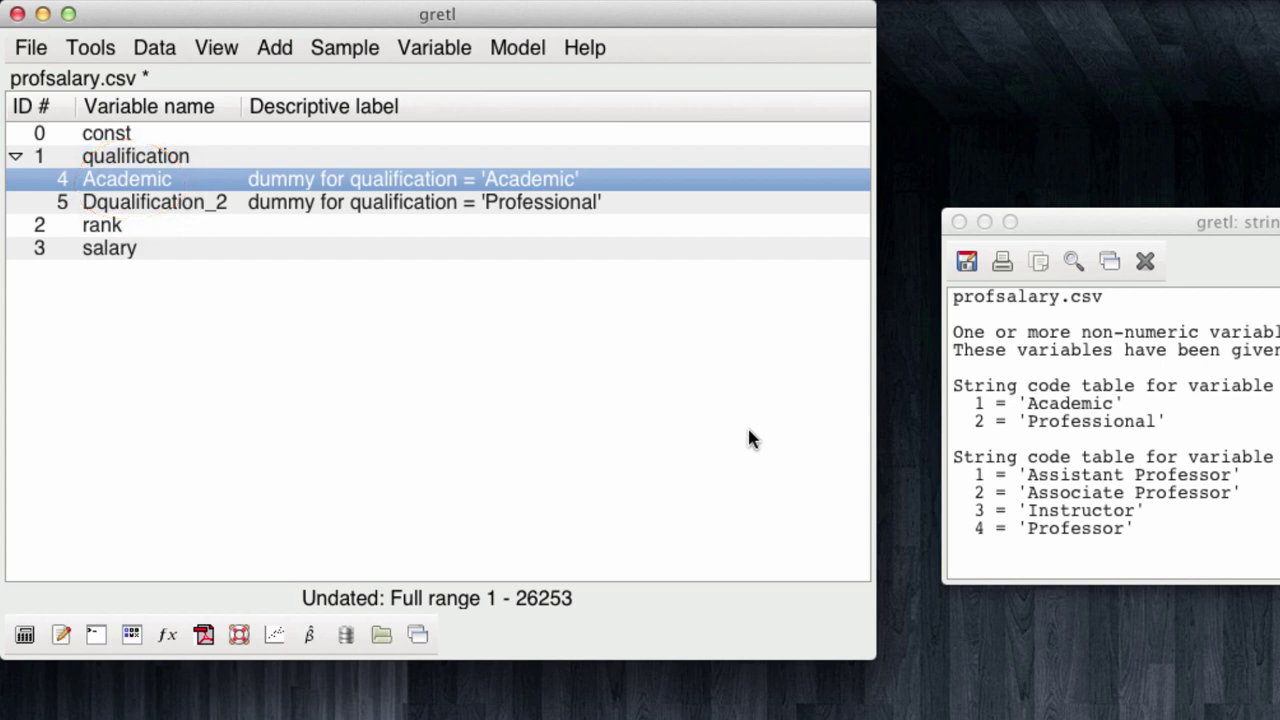
Step: Rename the qualification dummy Dqualification_2 as Professional
right_click(252, 202)
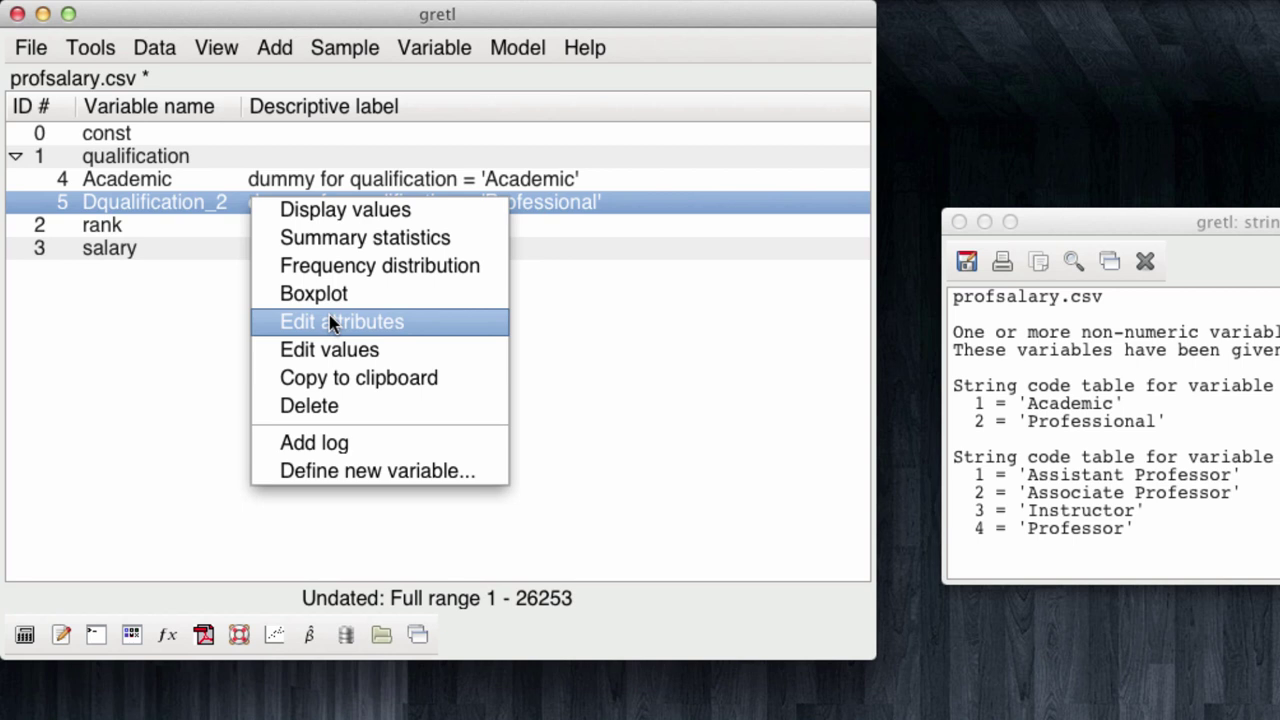
click(332, 322)
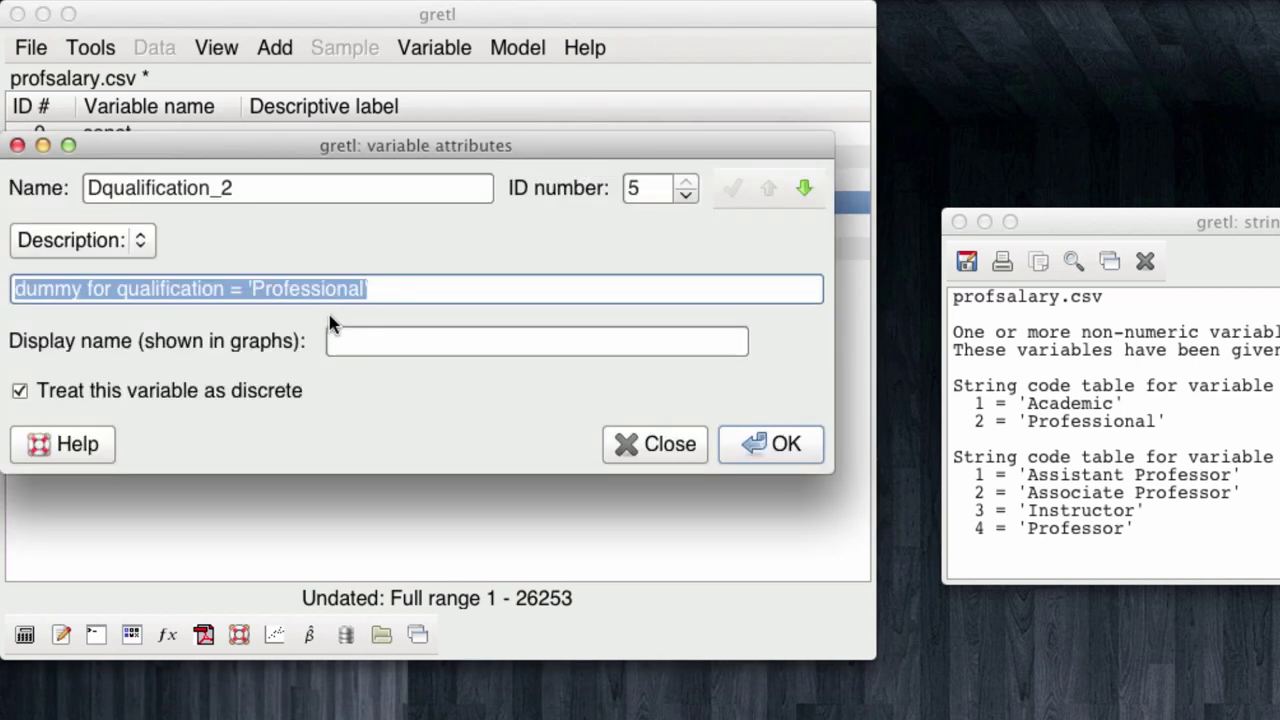
drag(254, 188, 68, 172)
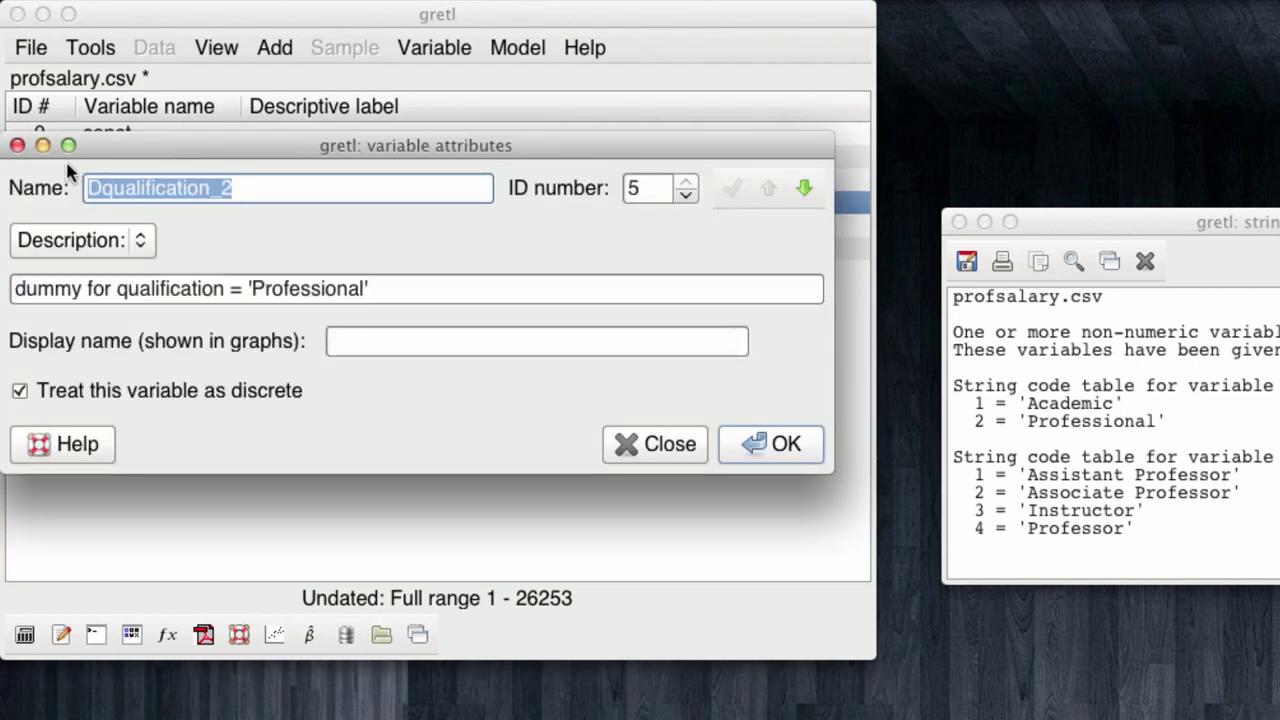
text(Profes)
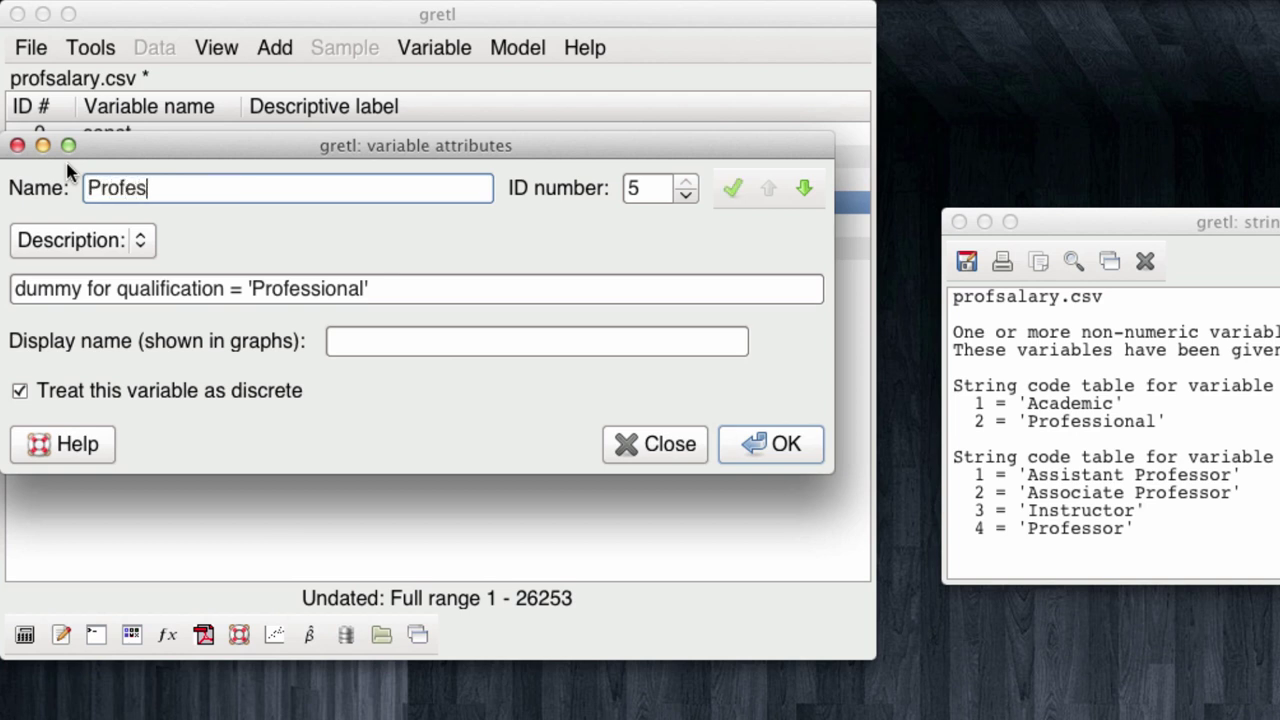
text(sional)
click(759, 448)
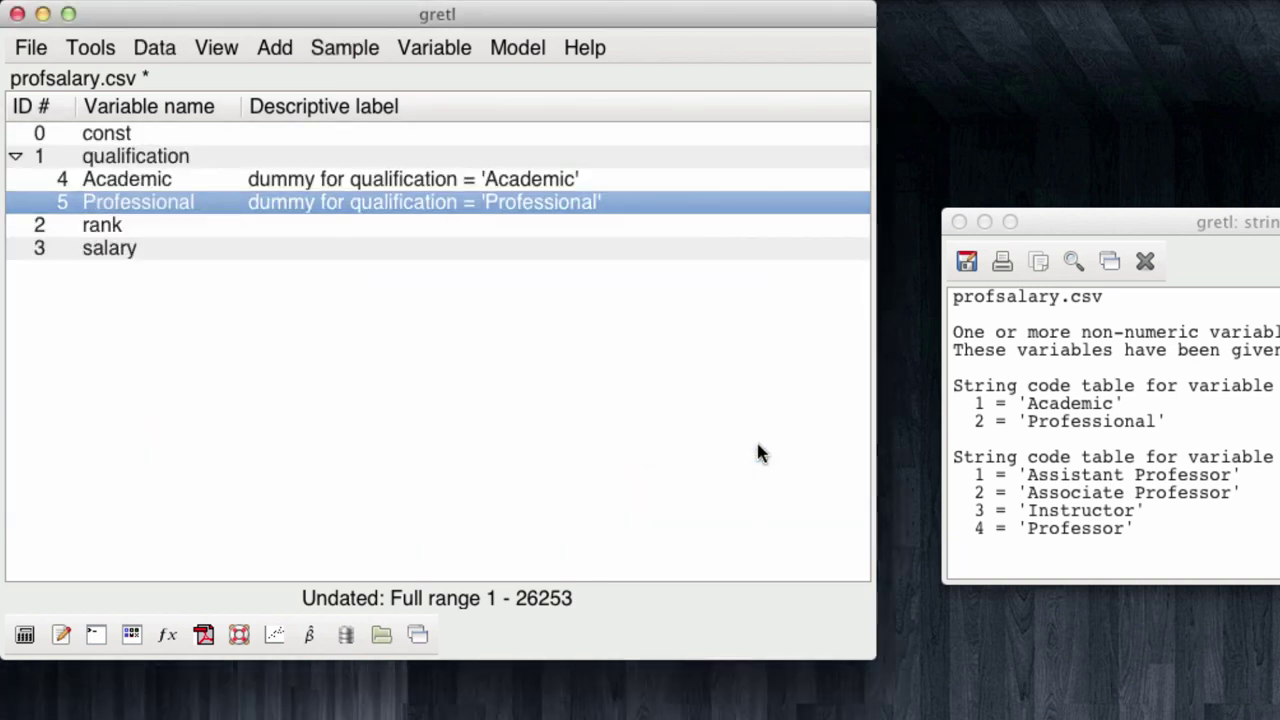
Step: Compare the values of qualification, Academic and Professional side by side, from the first observations to those near the end
shift+click(141, 158)
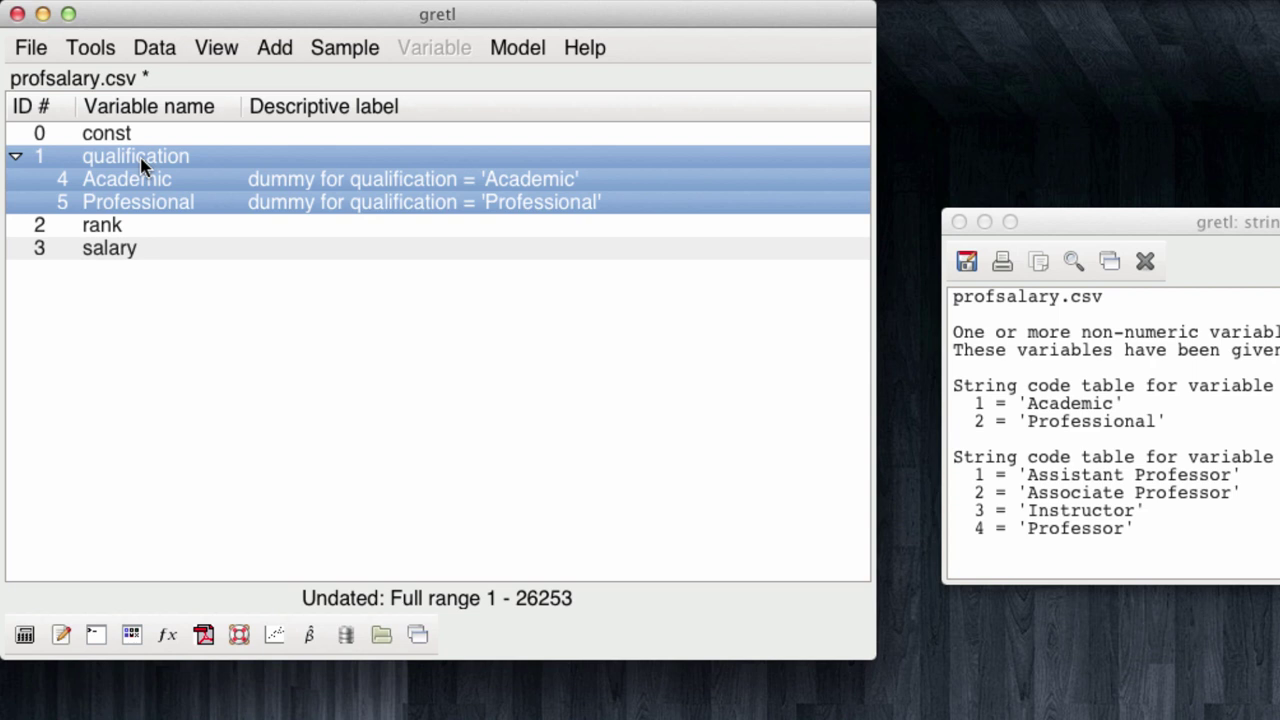
click(155, 48)
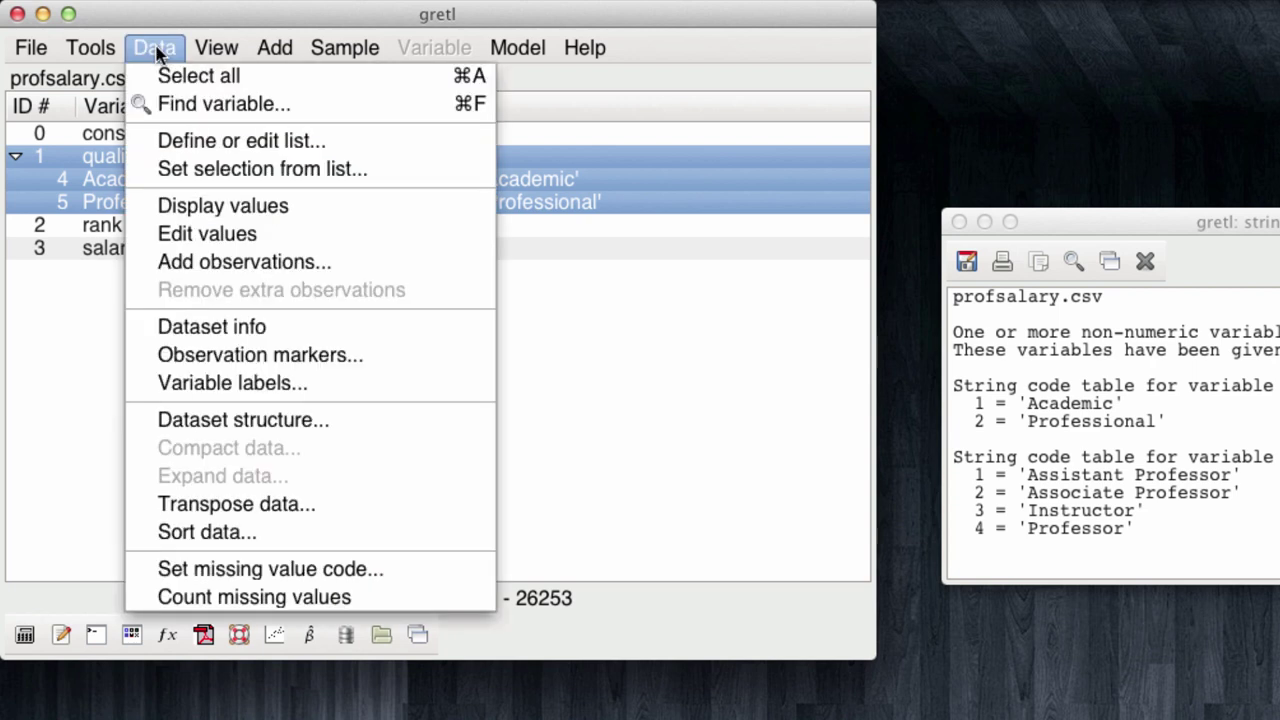
click(197, 232)
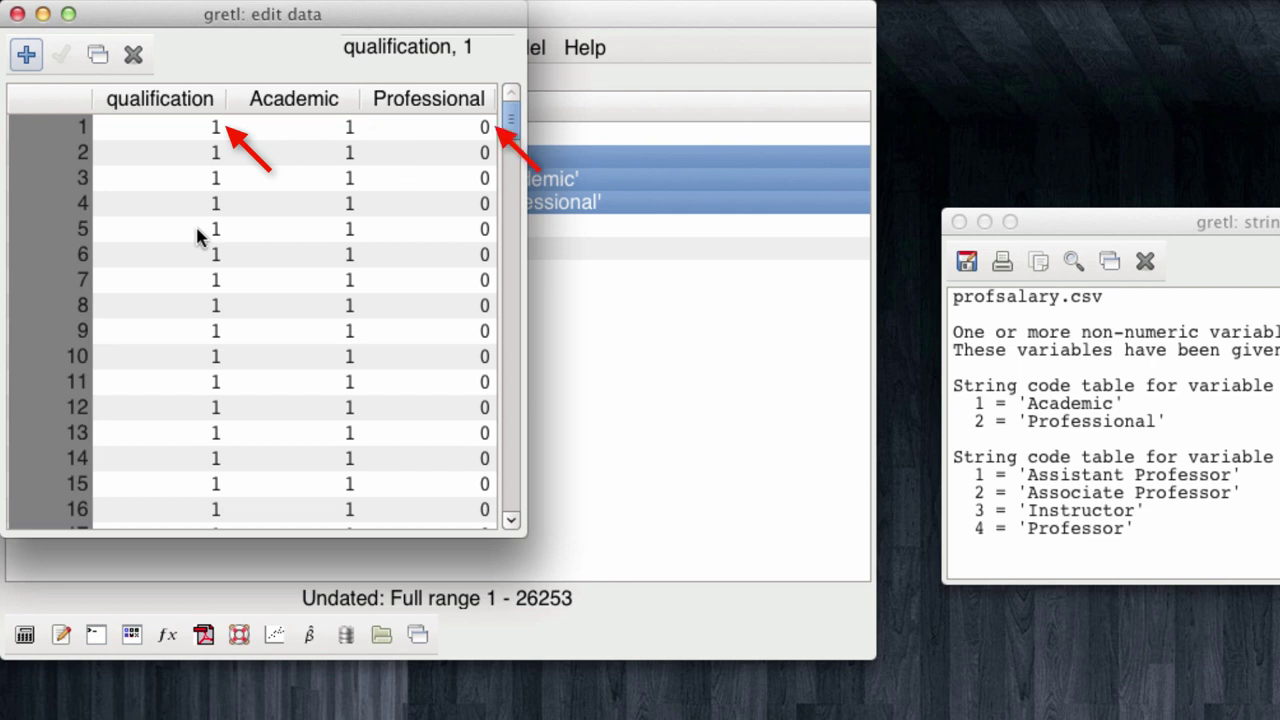
drag(510, 119, 485, 488)
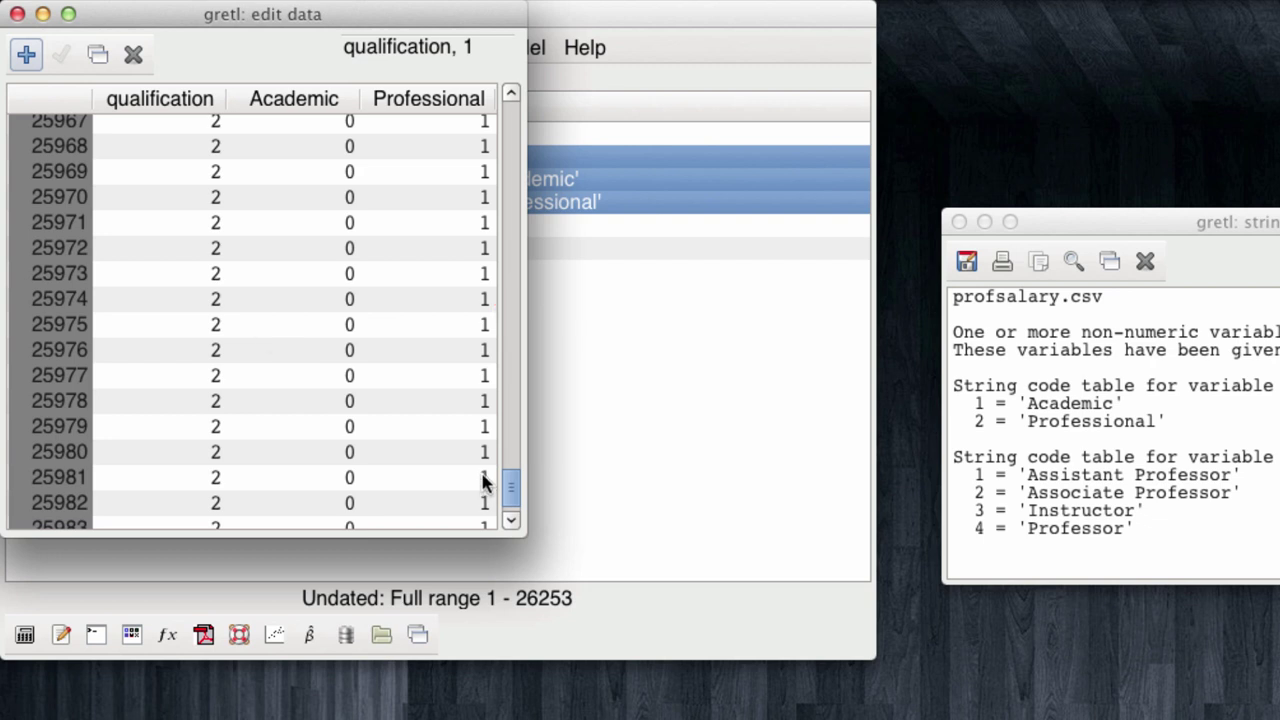
click(17, 14)
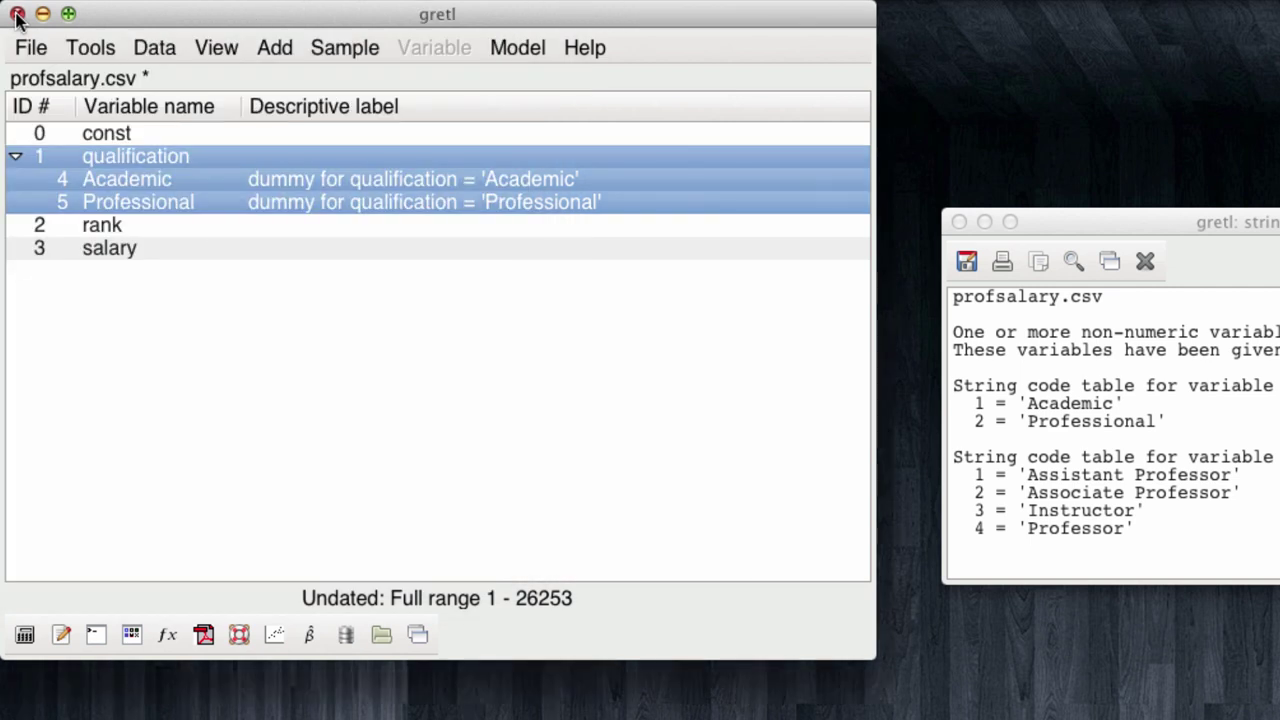
Step: Create dummy variables for the rank variable, encoding all values
click(143, 226)
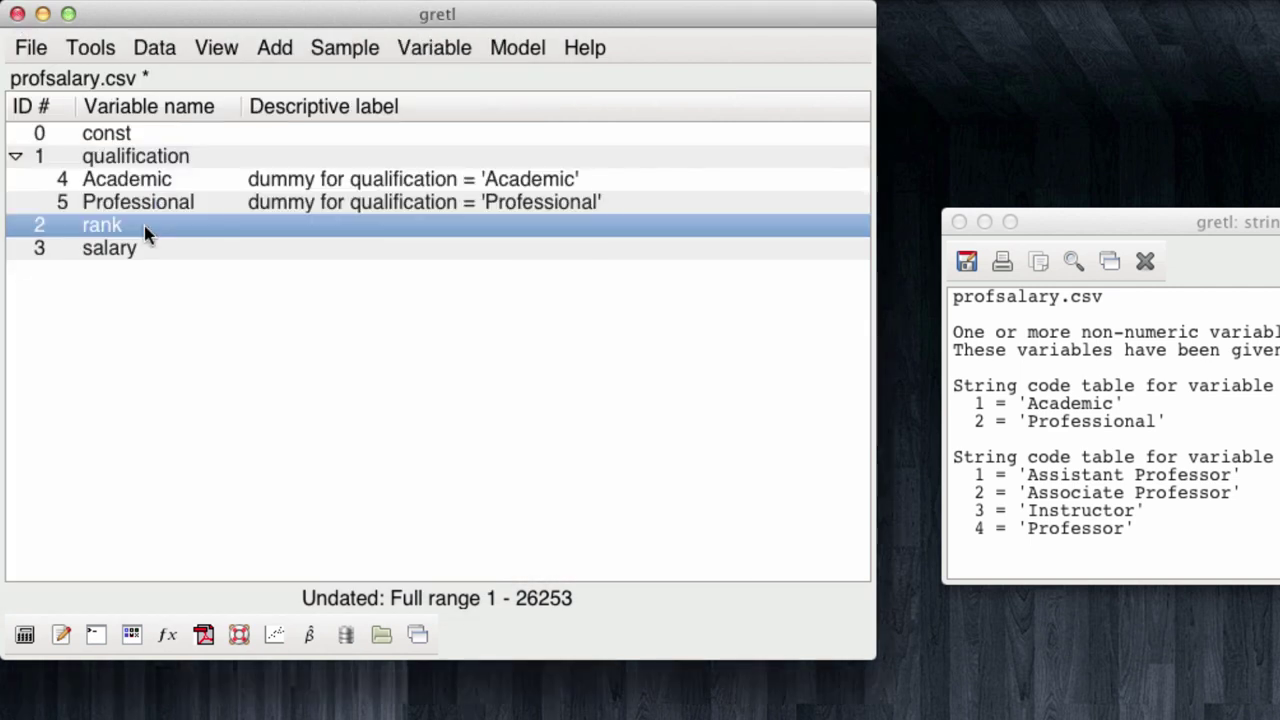
click(279, 54)
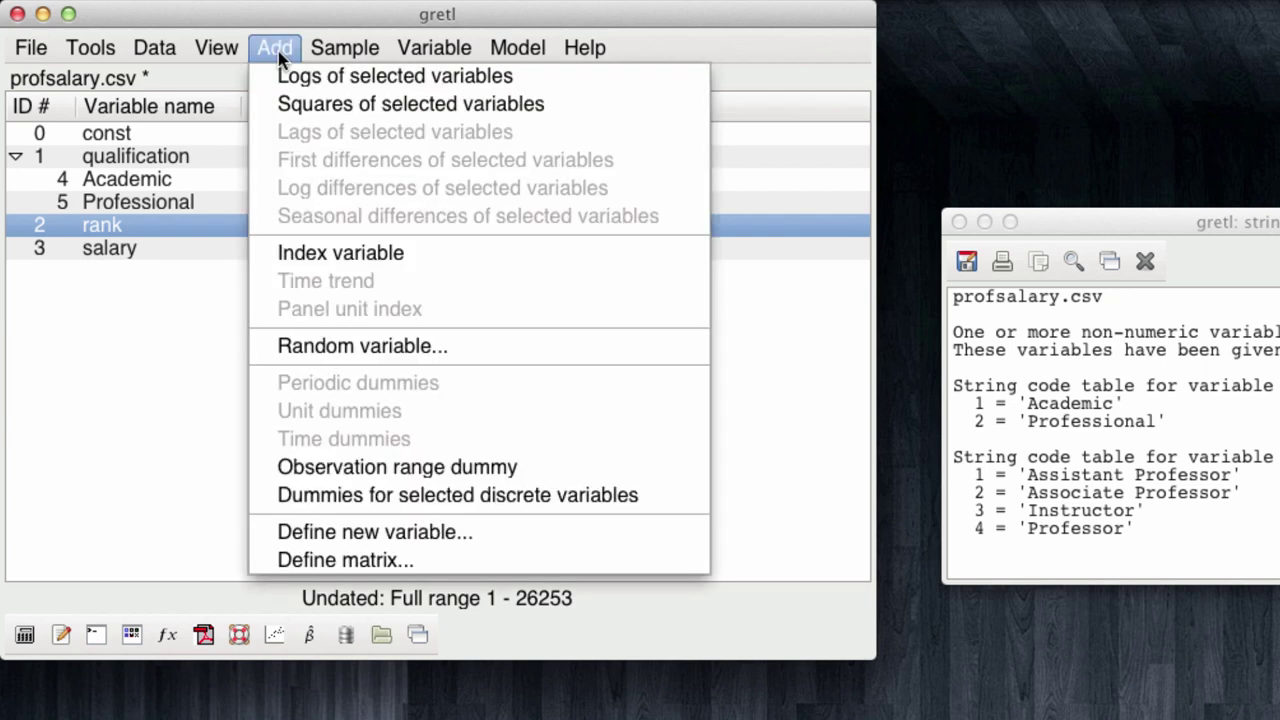
click(443, 497)
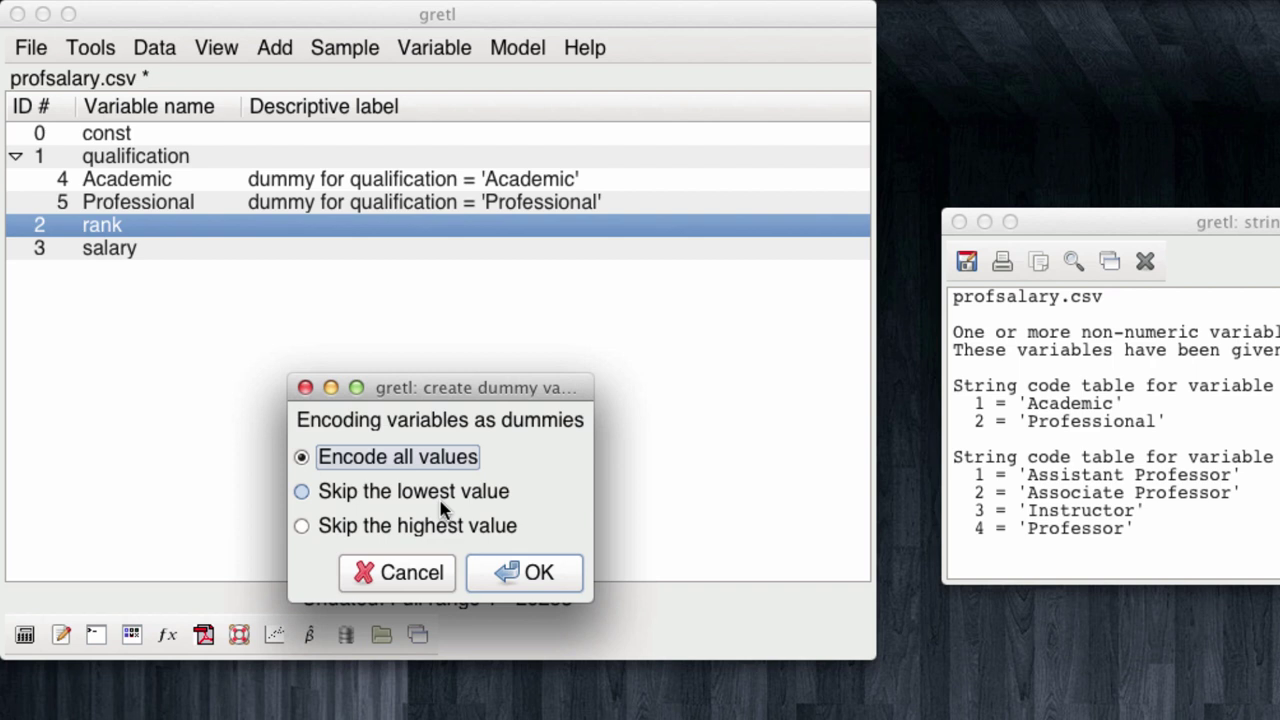
click(498, 570)
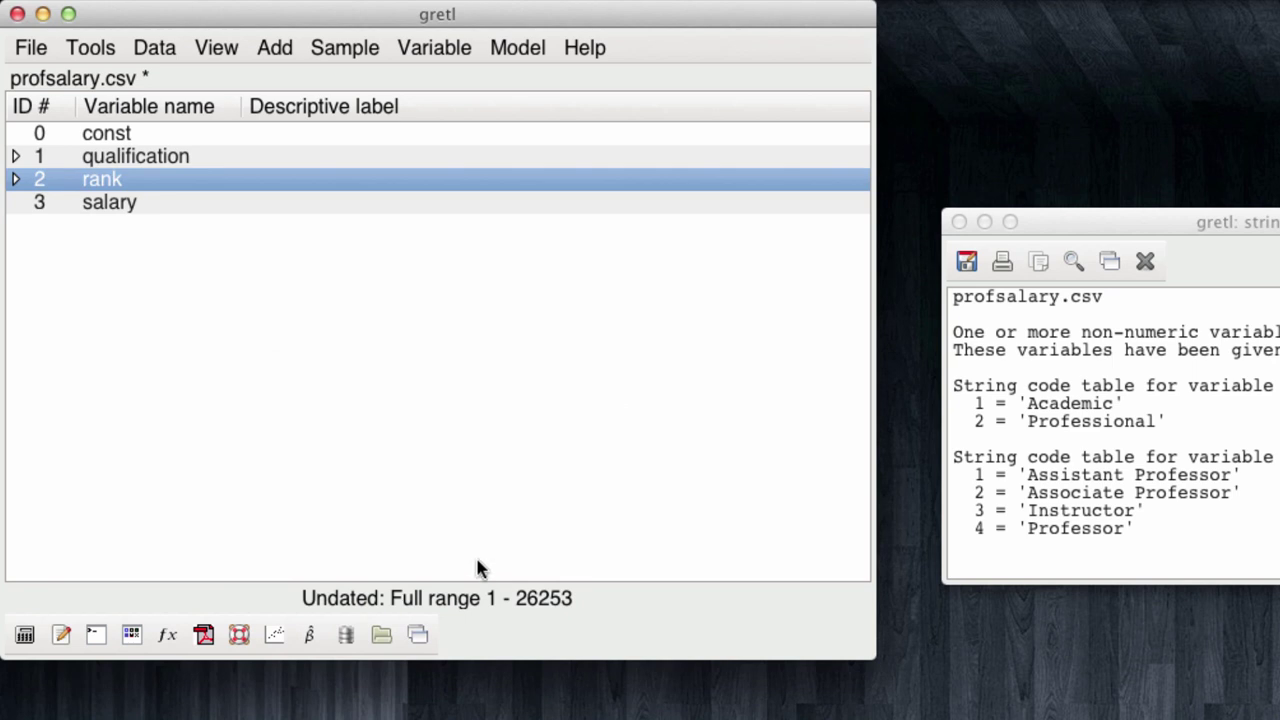
Step: Expand the rank dummies and rename Drank_1 as Assistant, applying the change
click(15, 180)
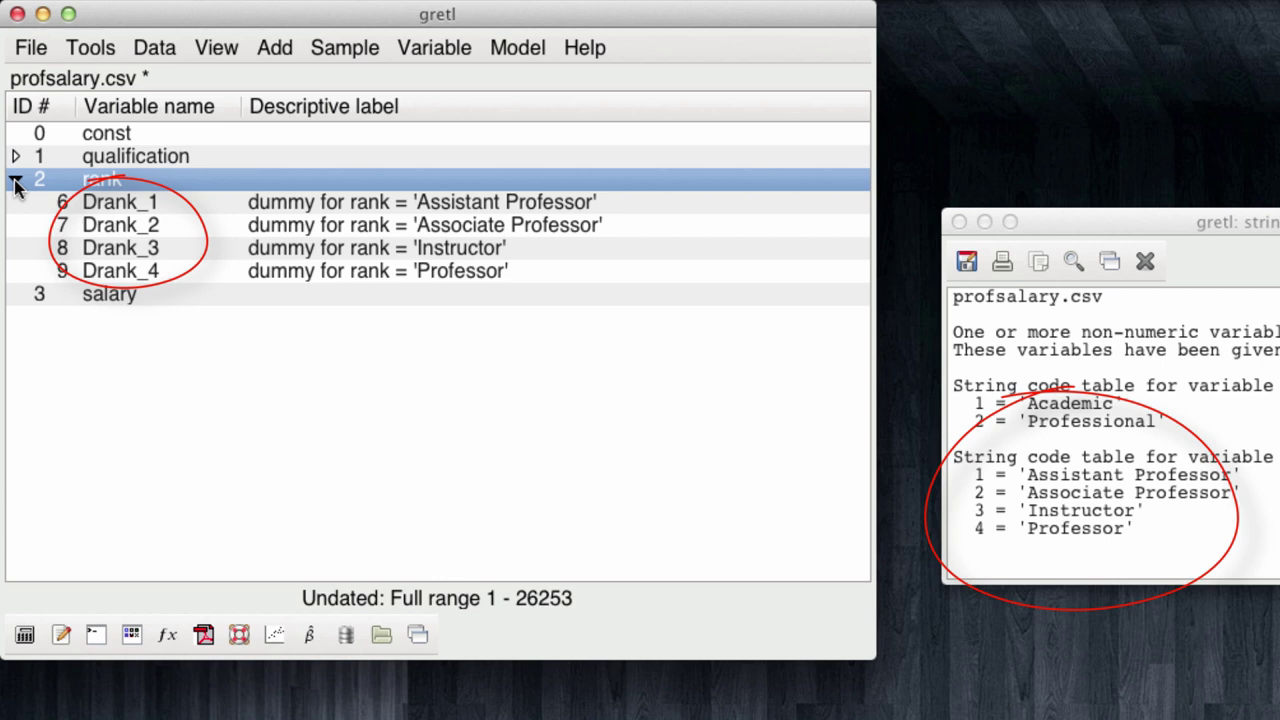
click(145, 206)
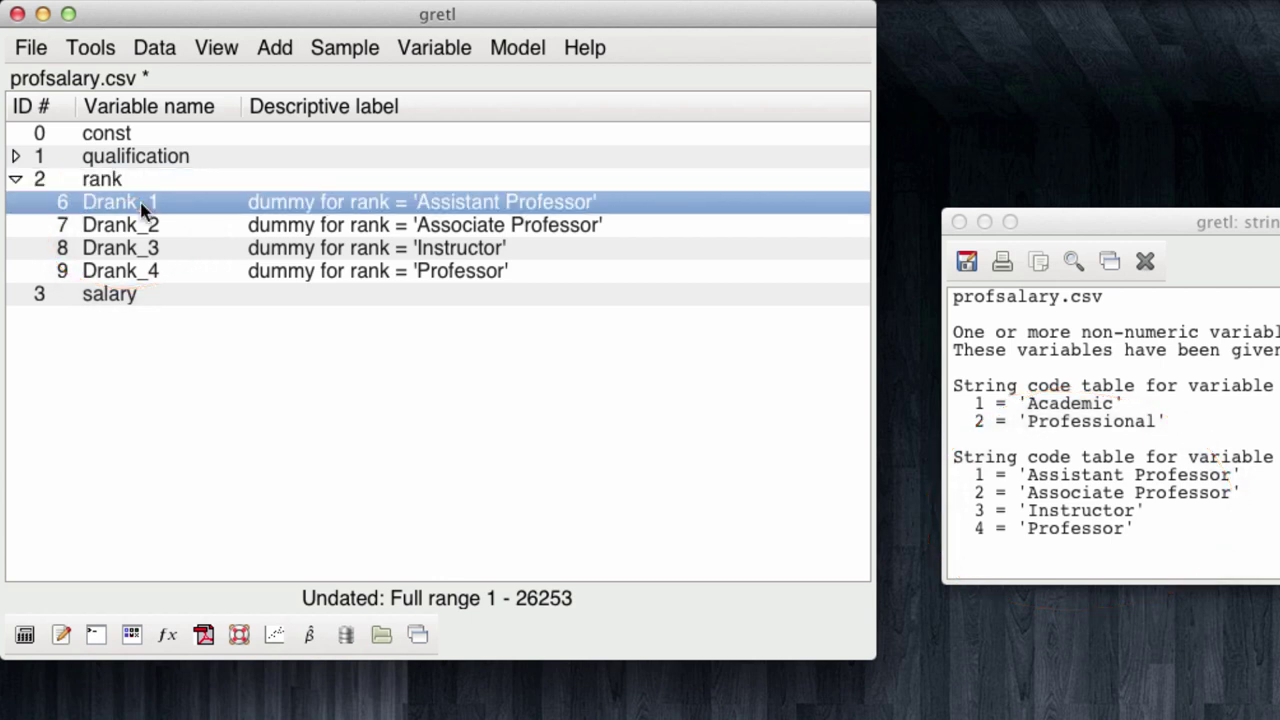
right_click(144, 210)
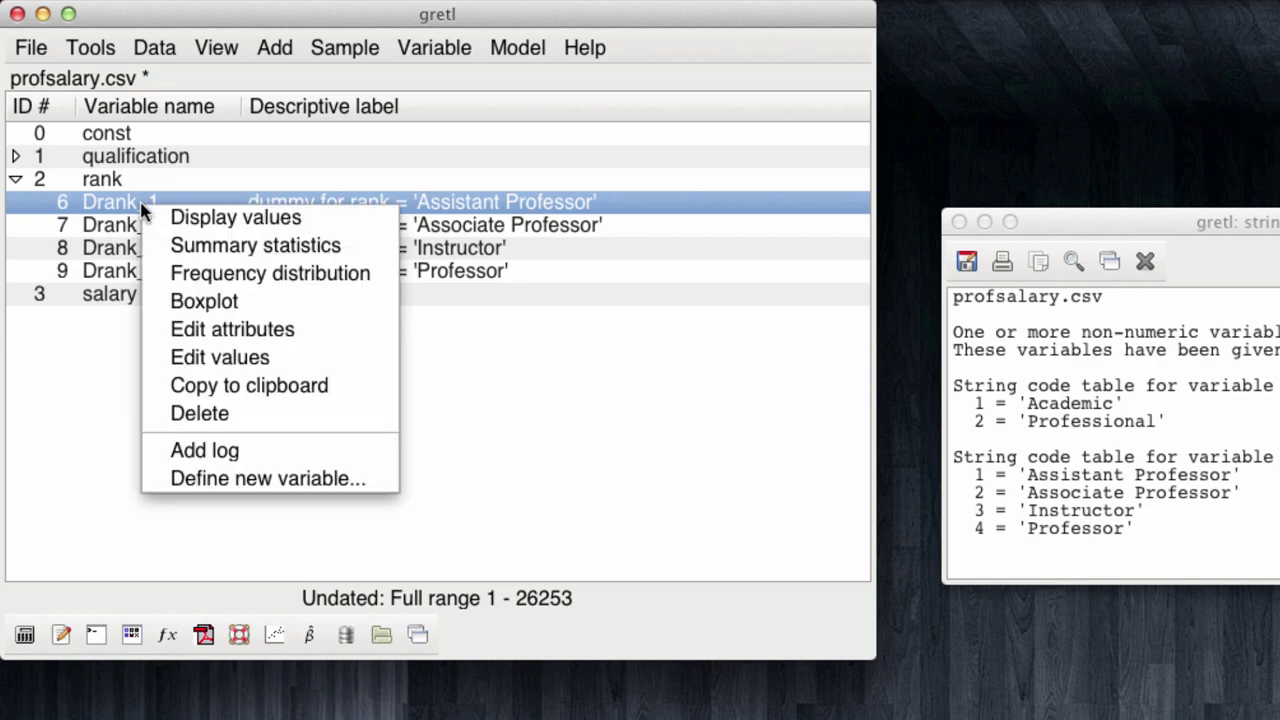
click(243, 338)
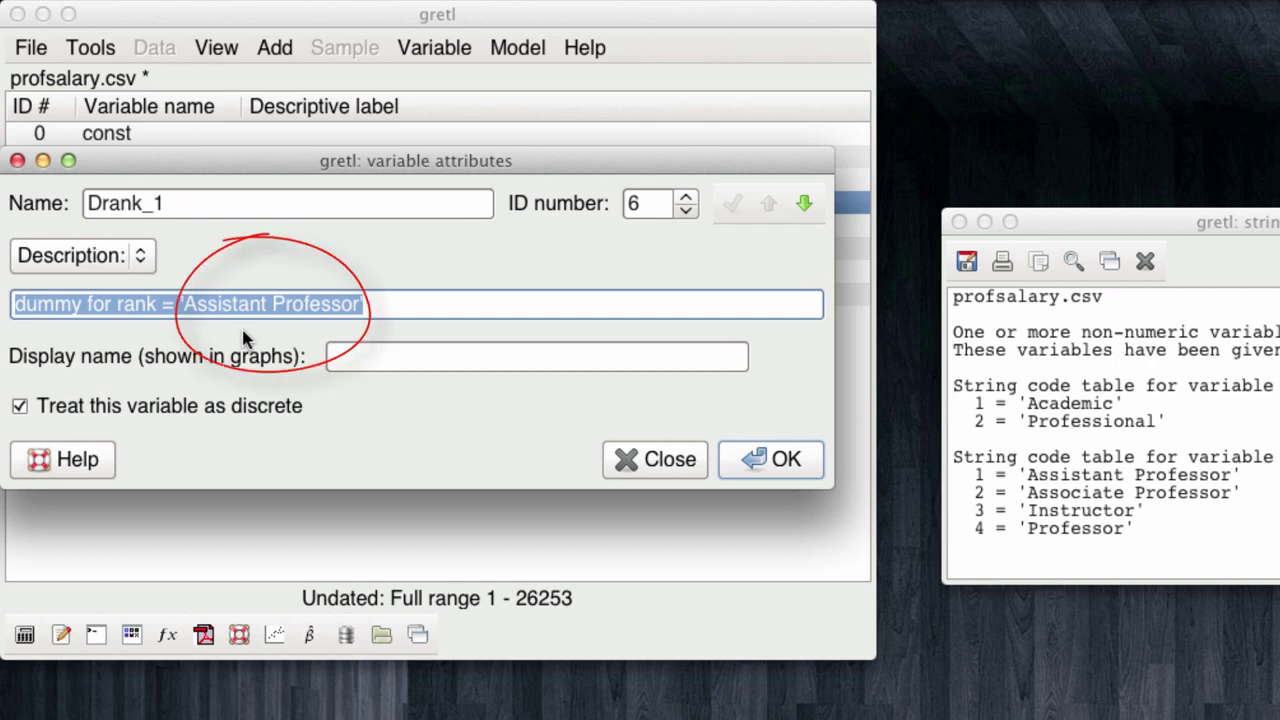
double_click(209, 203)
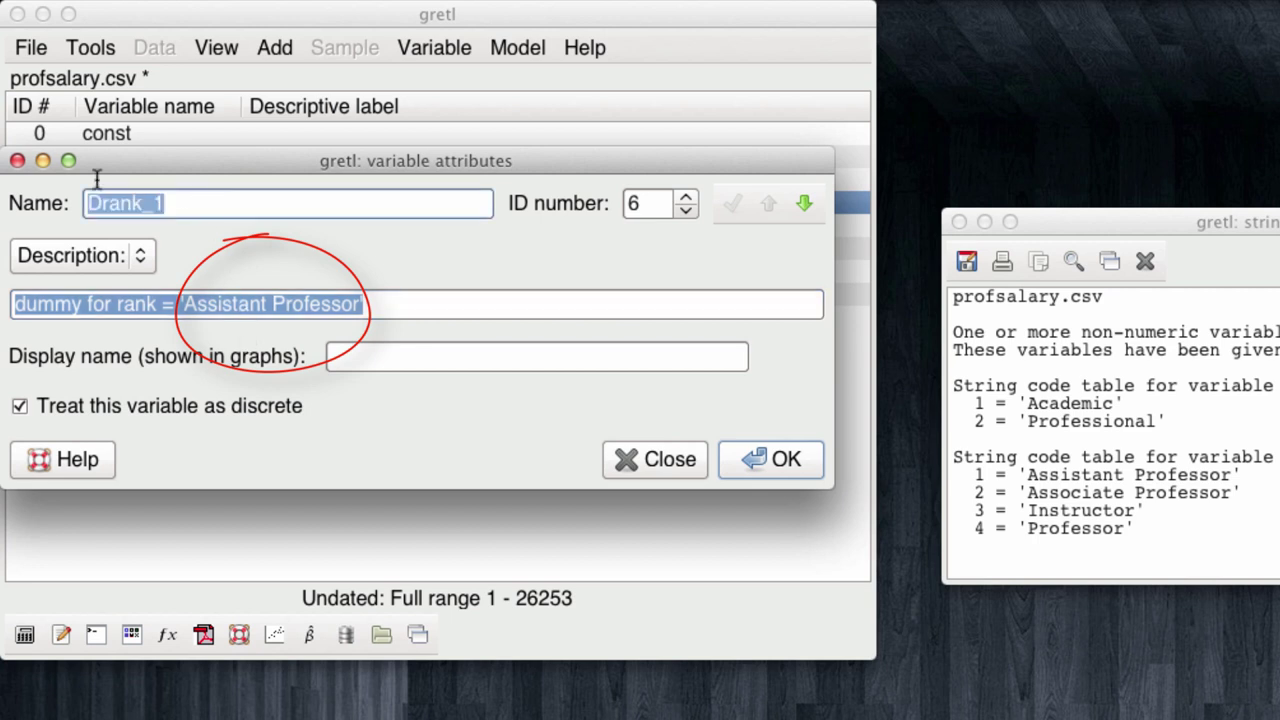
text(Assistant)
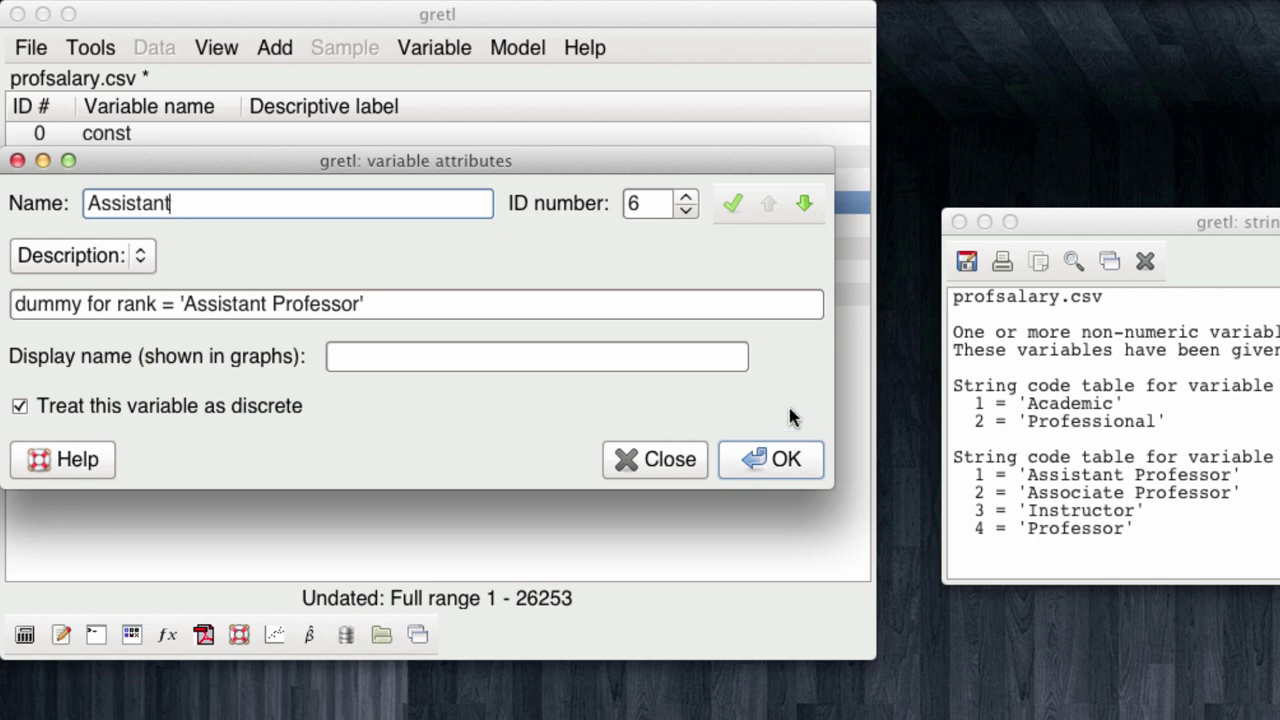
click(733, 210)
Step: Move on to Drank_2, the Associate Professor dummy, and rename it as Associate, applying the change
click(806, 206)
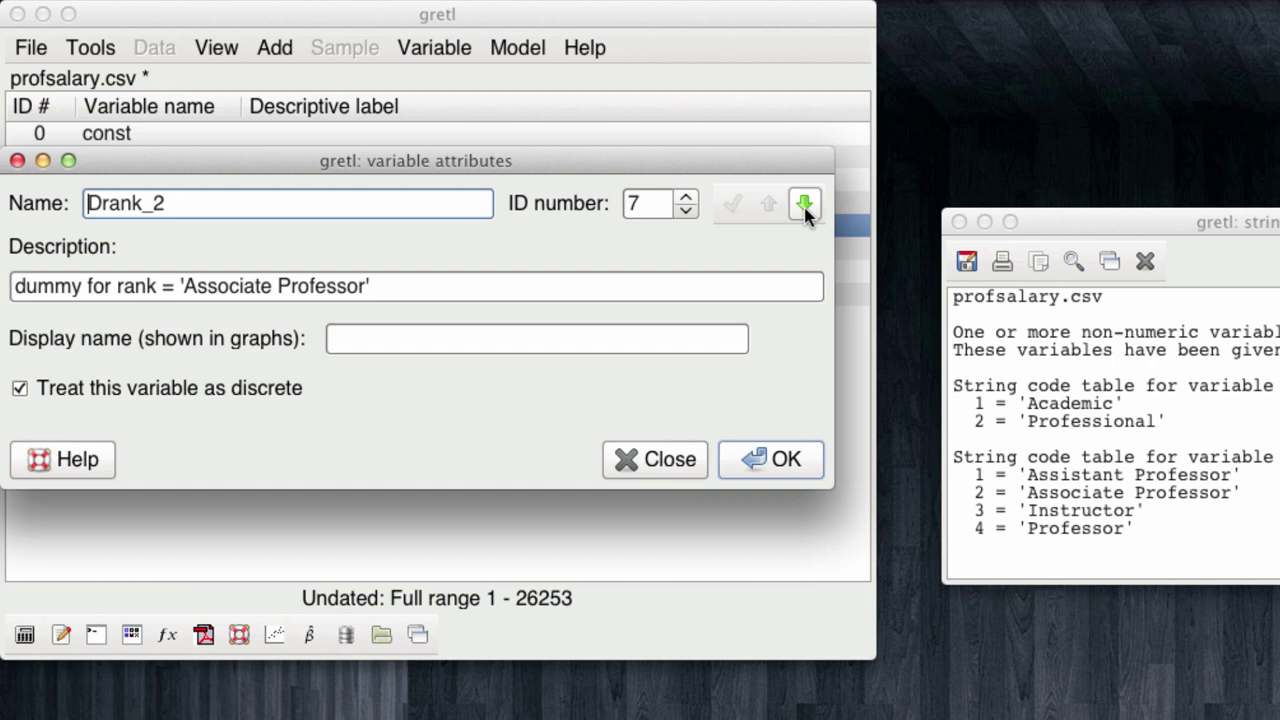
click(396, 203)
drag(396, 203, 35, 178)
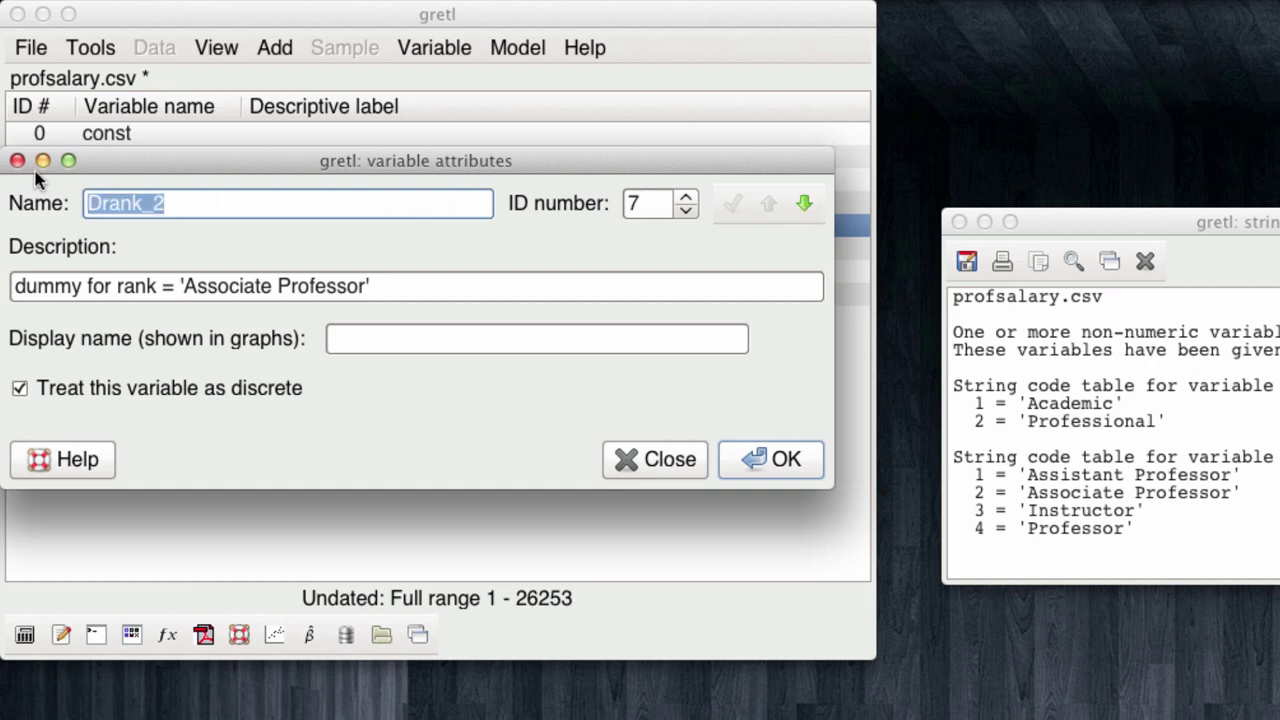
text(Associate)
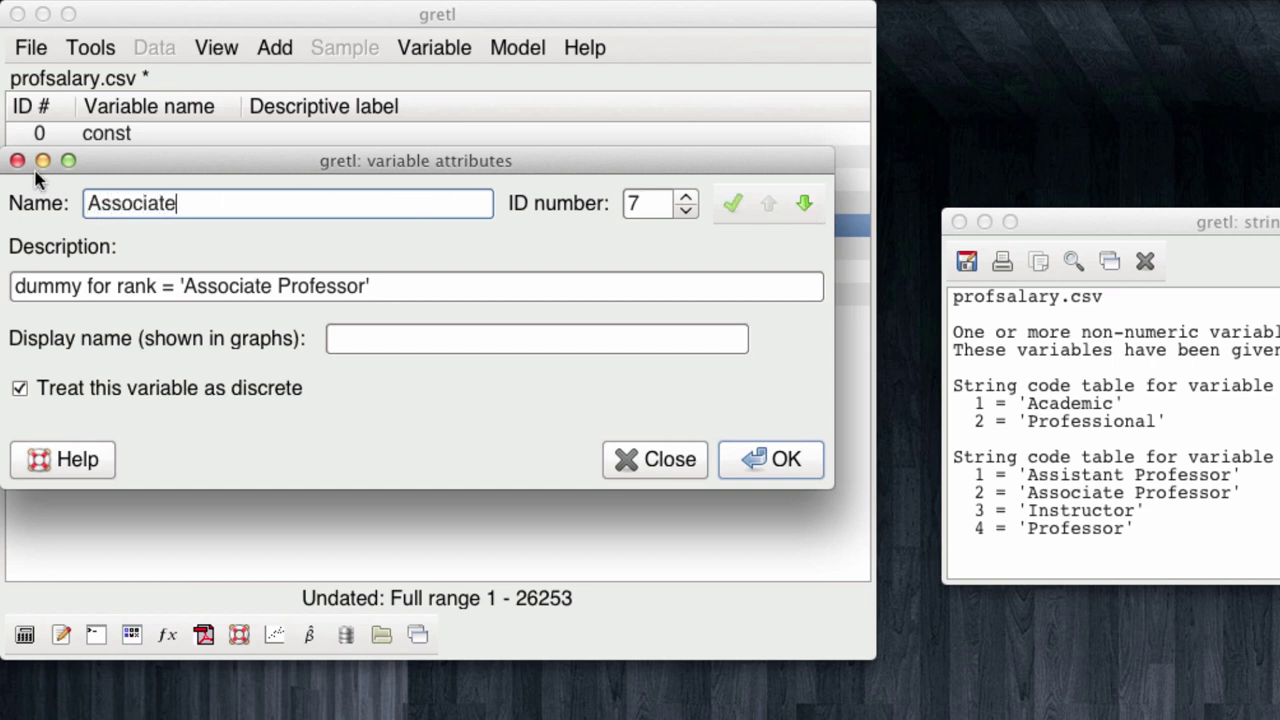
click(736, 210)
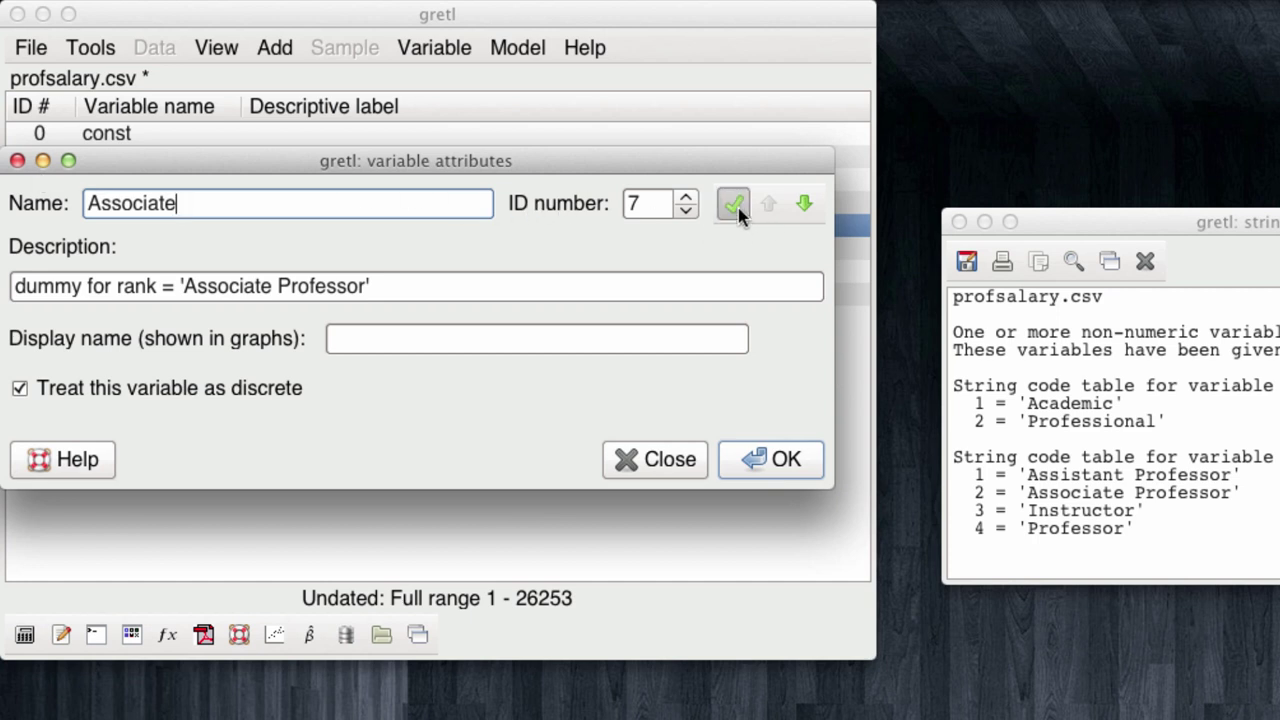
Step: Try to rename Drank_3, the dummy for the Instructor rank, as Instructor
click(805, 215)
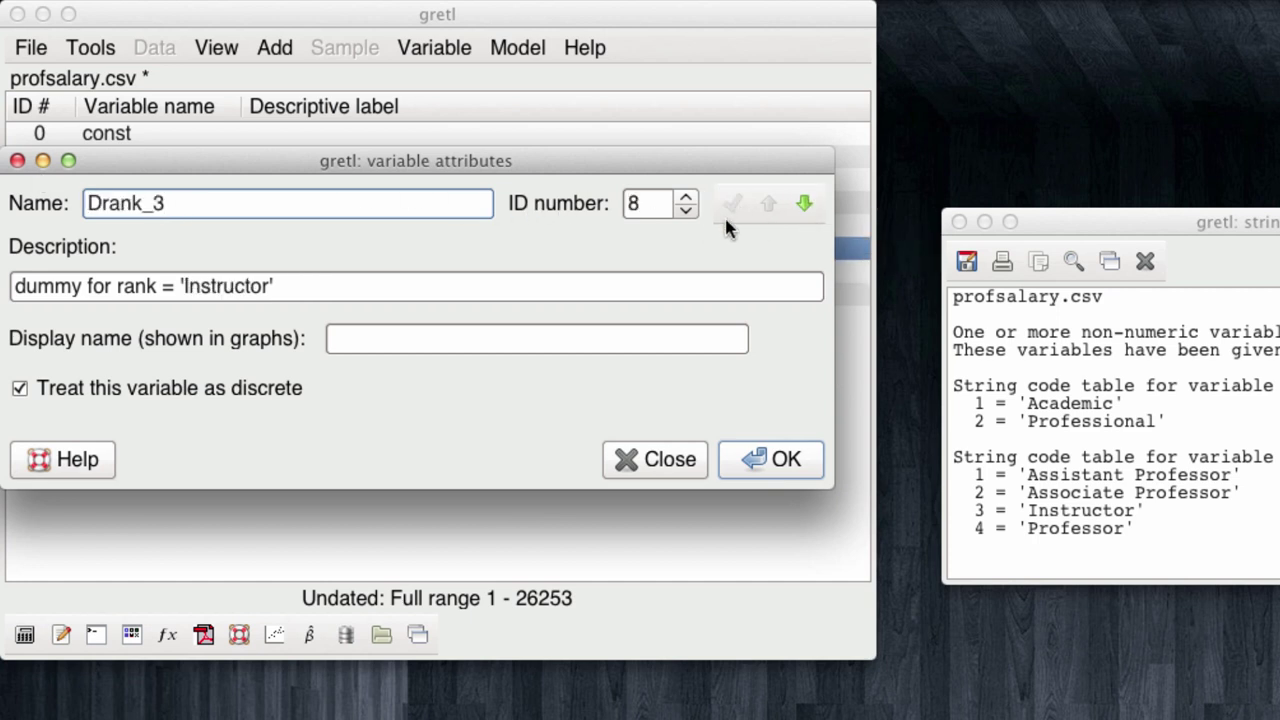
drag(308, 200, 14, 180)
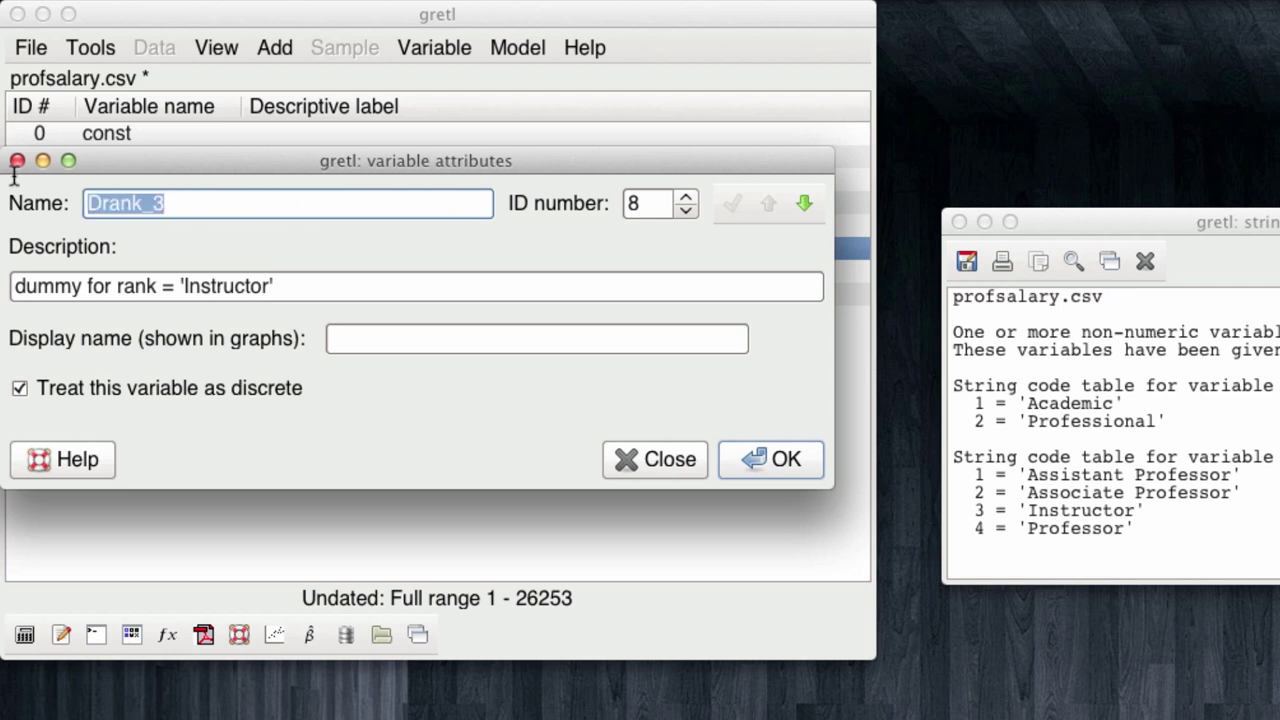
text(In)
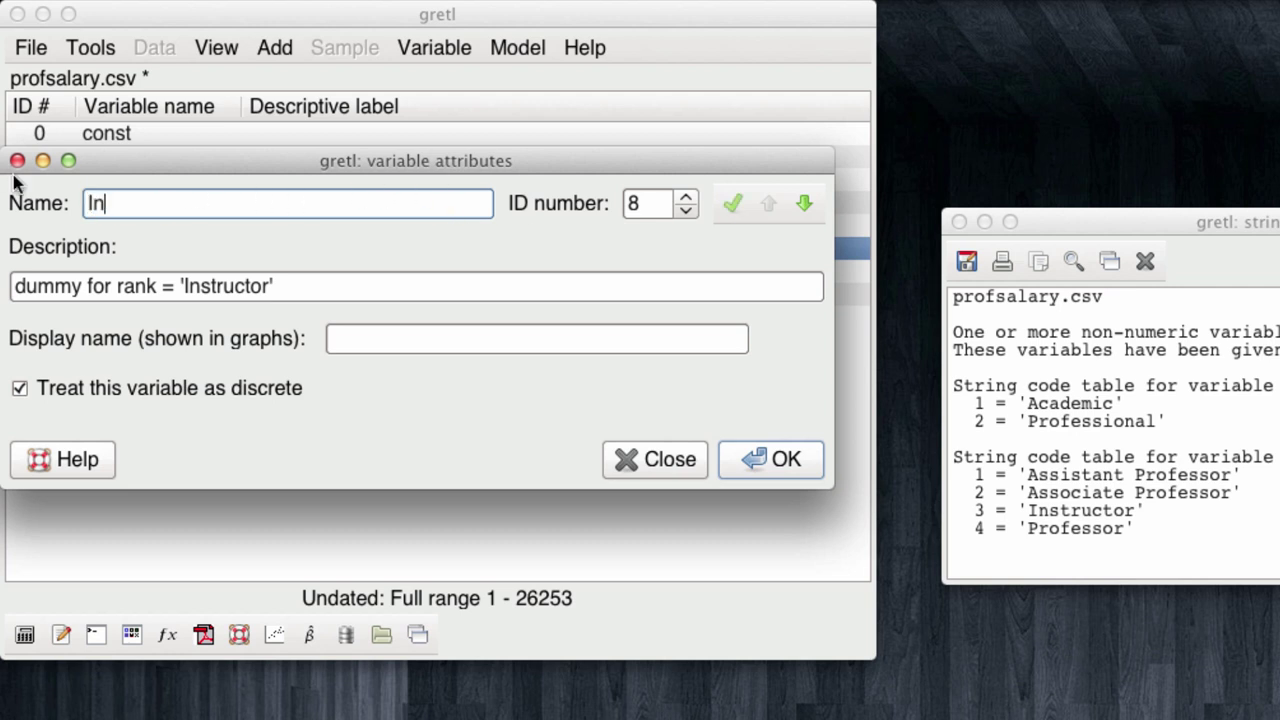
text(structor)
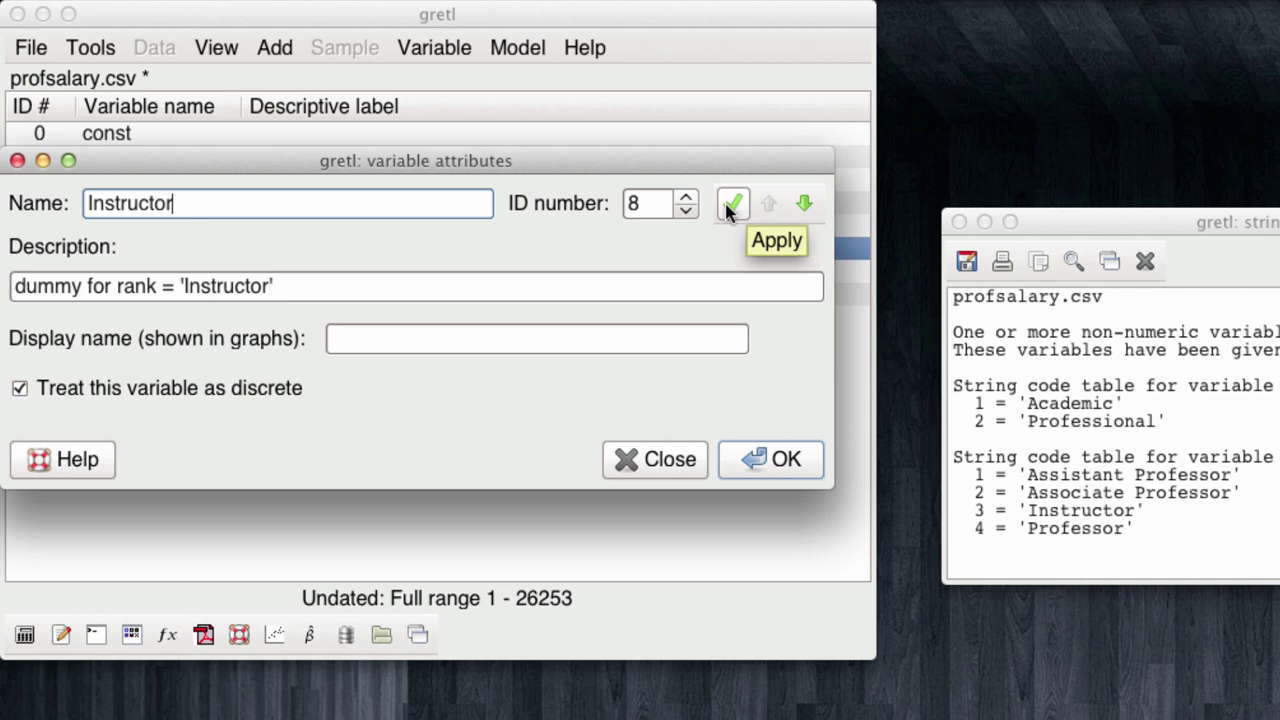
Step: Rename Drank_4, the dummy for the Professor rank, as Full and finish editing the variable attributes
click(806, 206)
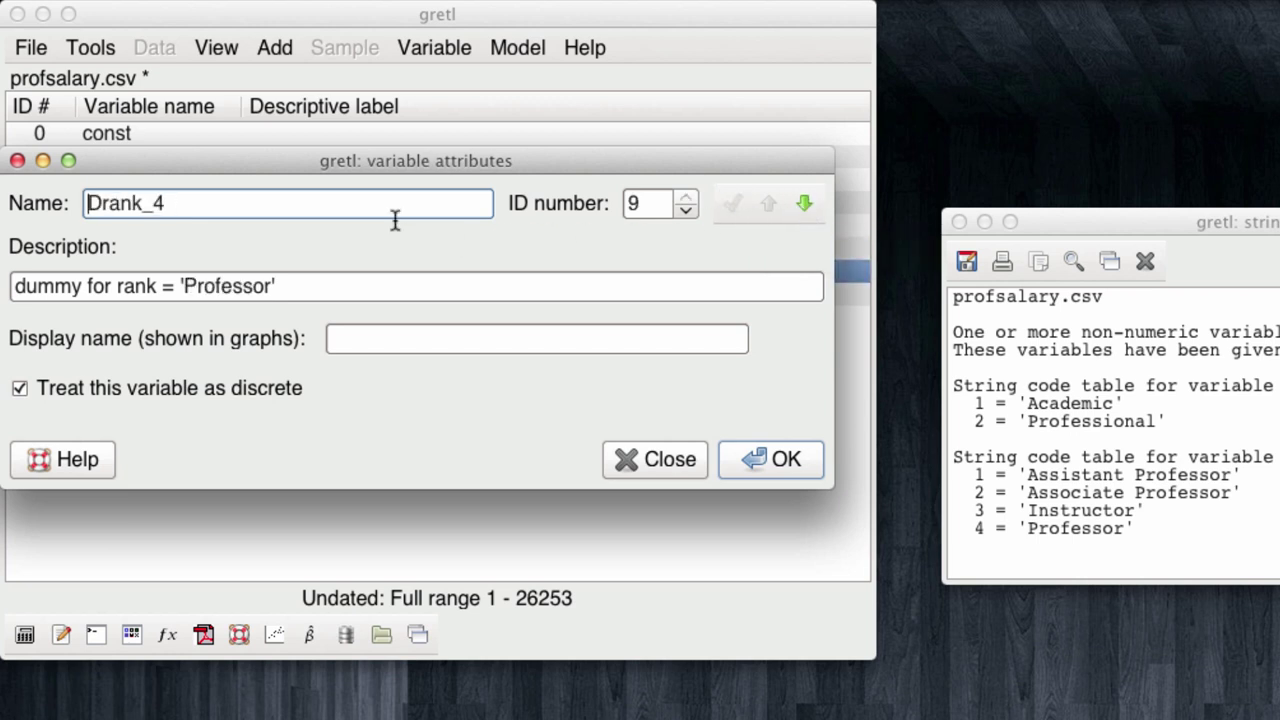
drag(165, 203, 77, 203)
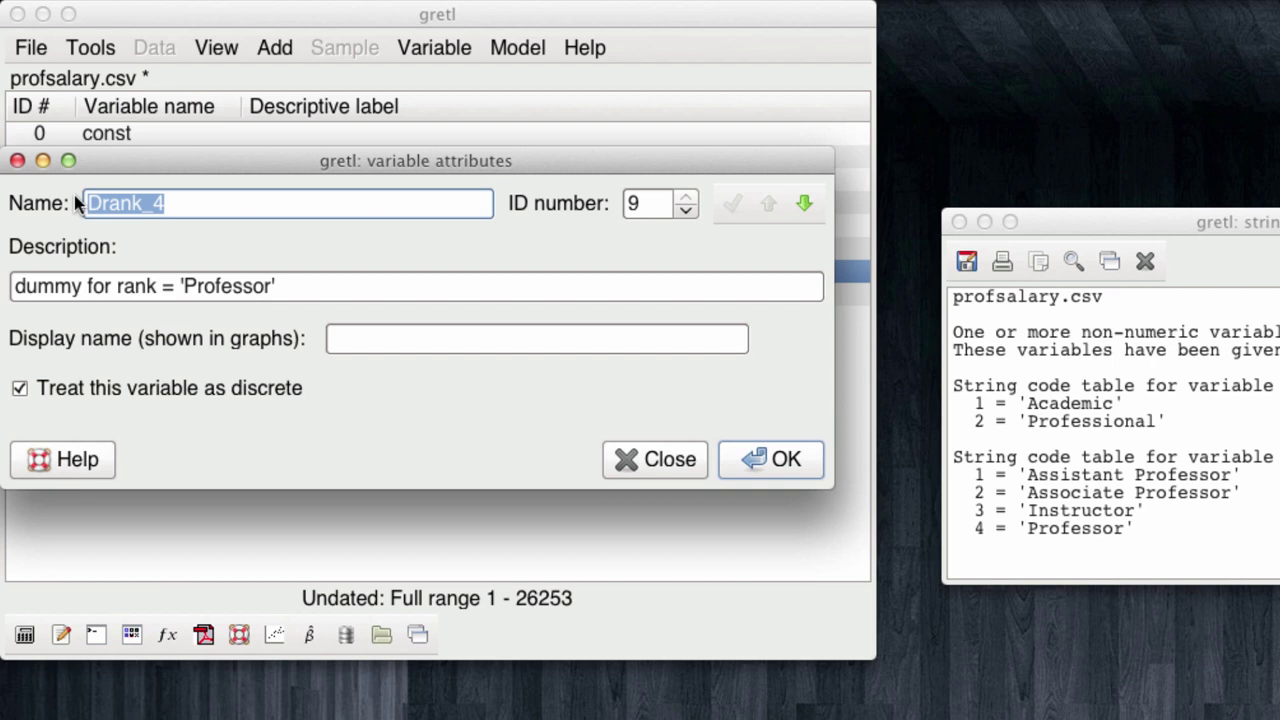
text(Full)
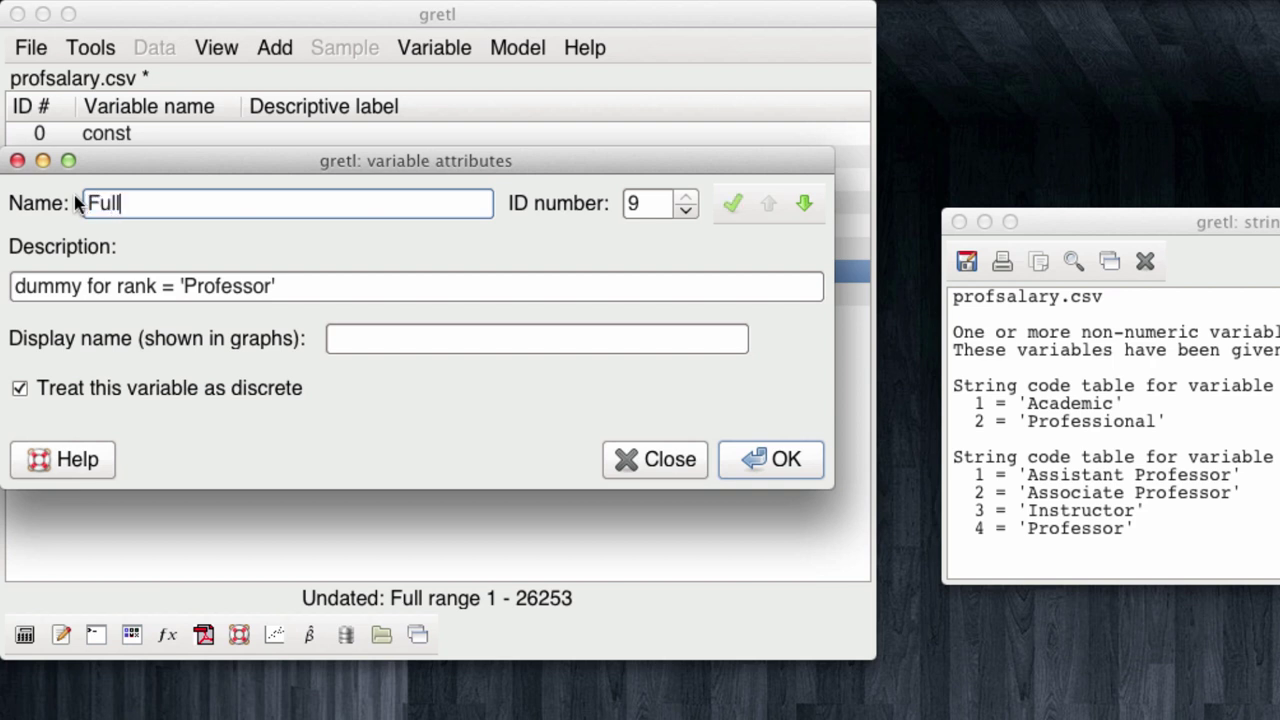
click(732, 204)
click(785, 459)
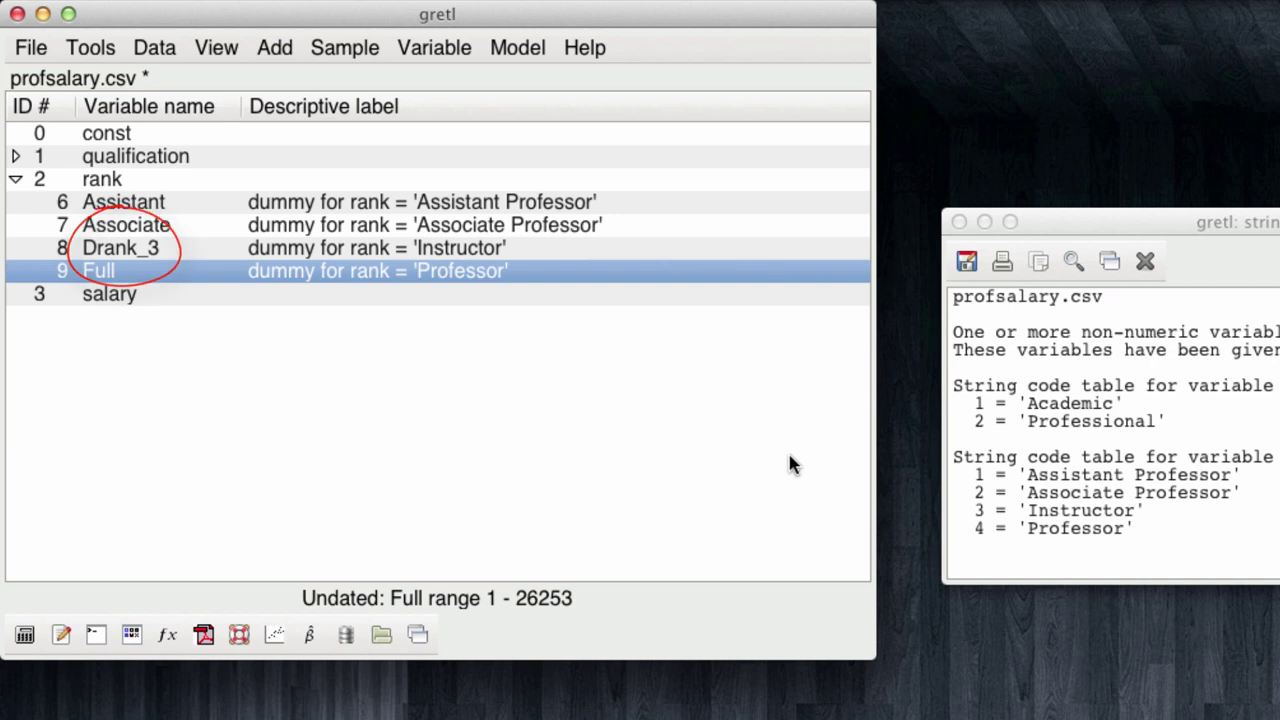
Step: Rename the dummy variable Drank_3, which marks the Instructor rank, as Instructor
click(166, 250)
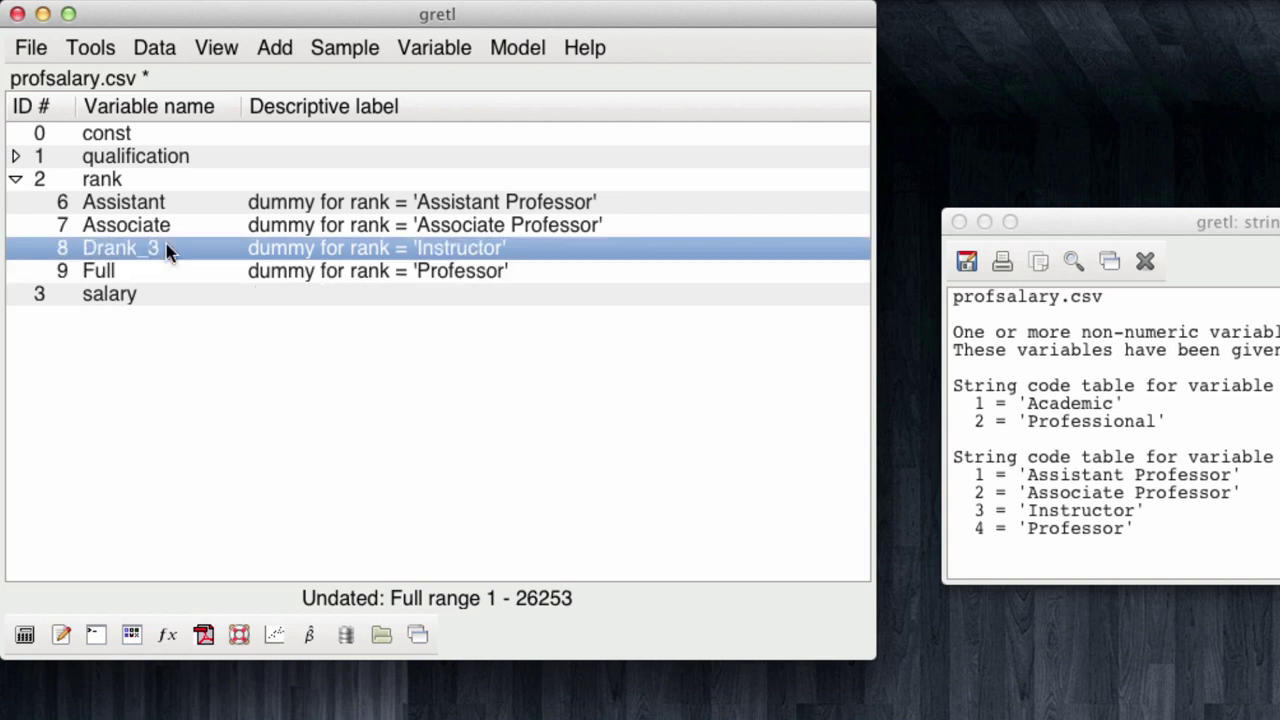
right_click(168, 251)
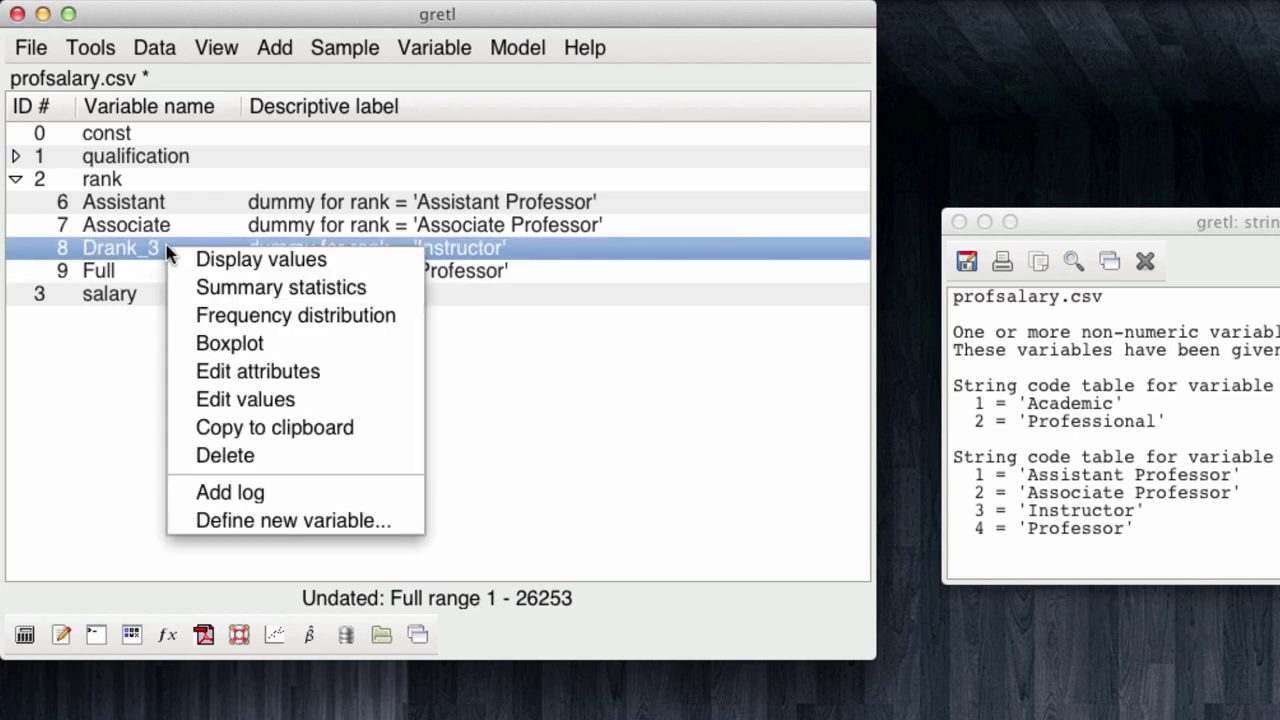
click(229, 375)
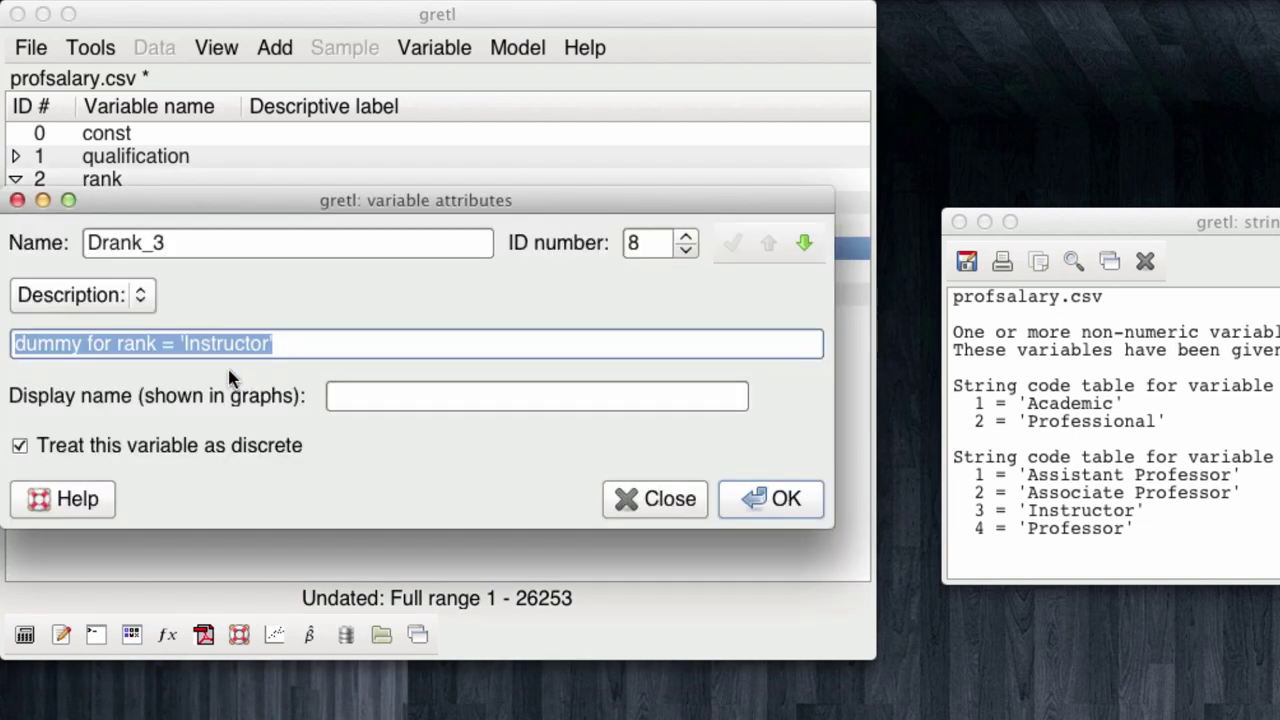
drag(197, 241, 44, 234)
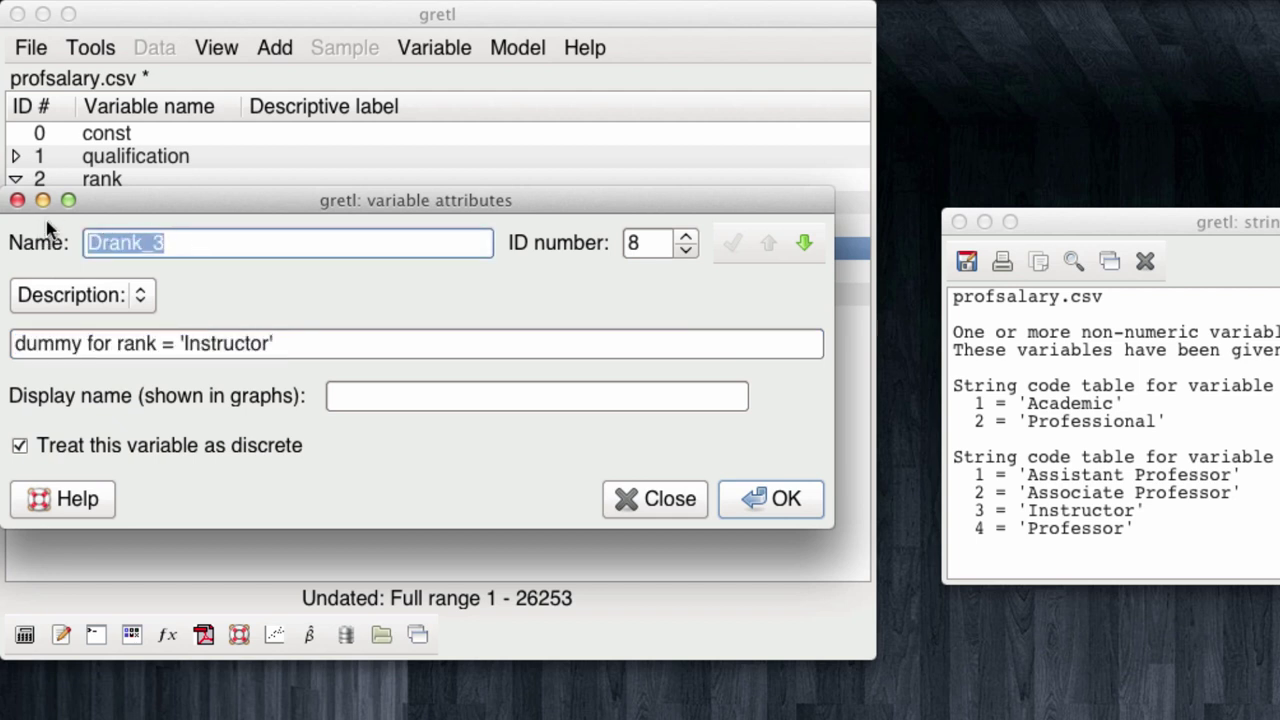
text(Instructor)
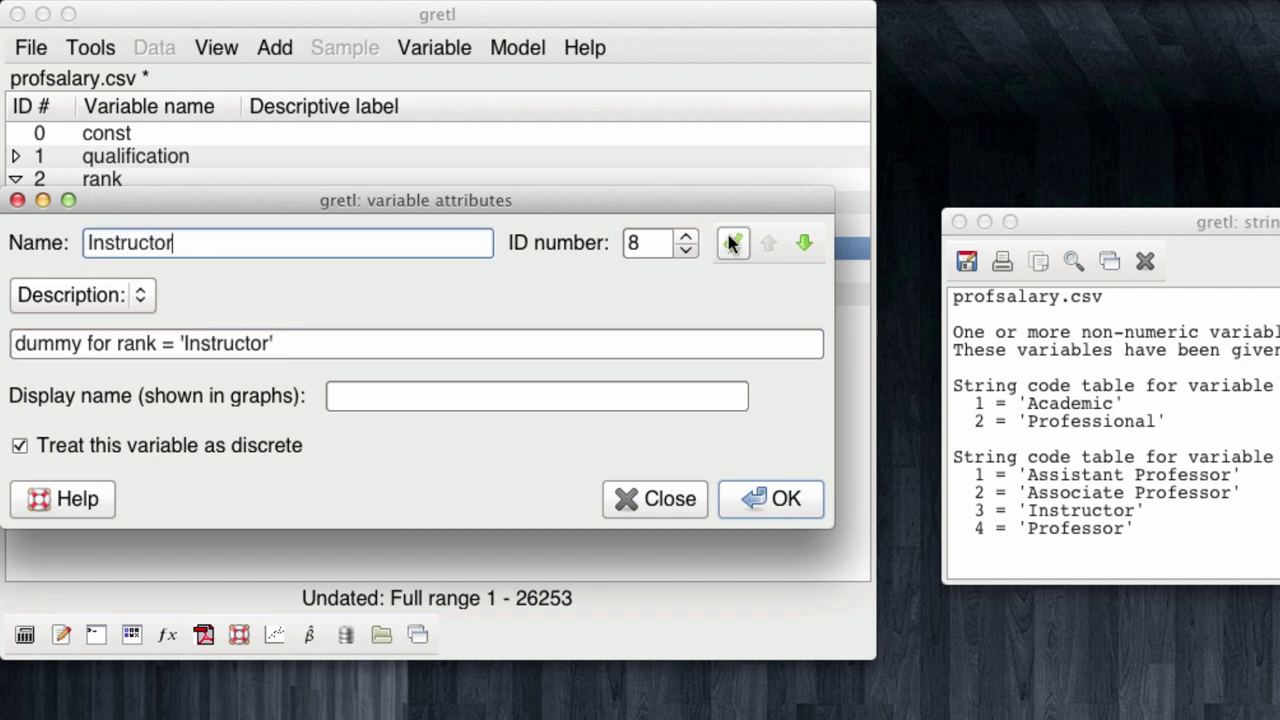
click(785, 499)
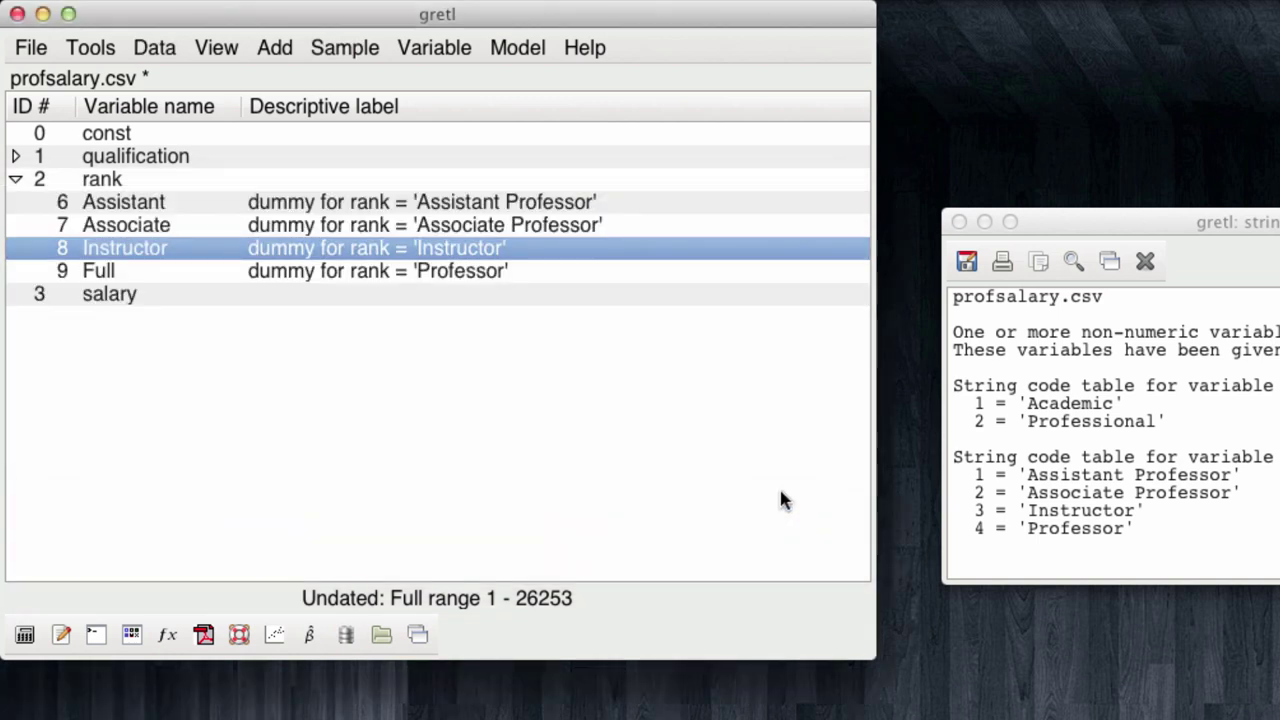
Step: Compare the values of rank with its four dummies across the observations, widening the data view to include Full, and close it
click(120, 181)
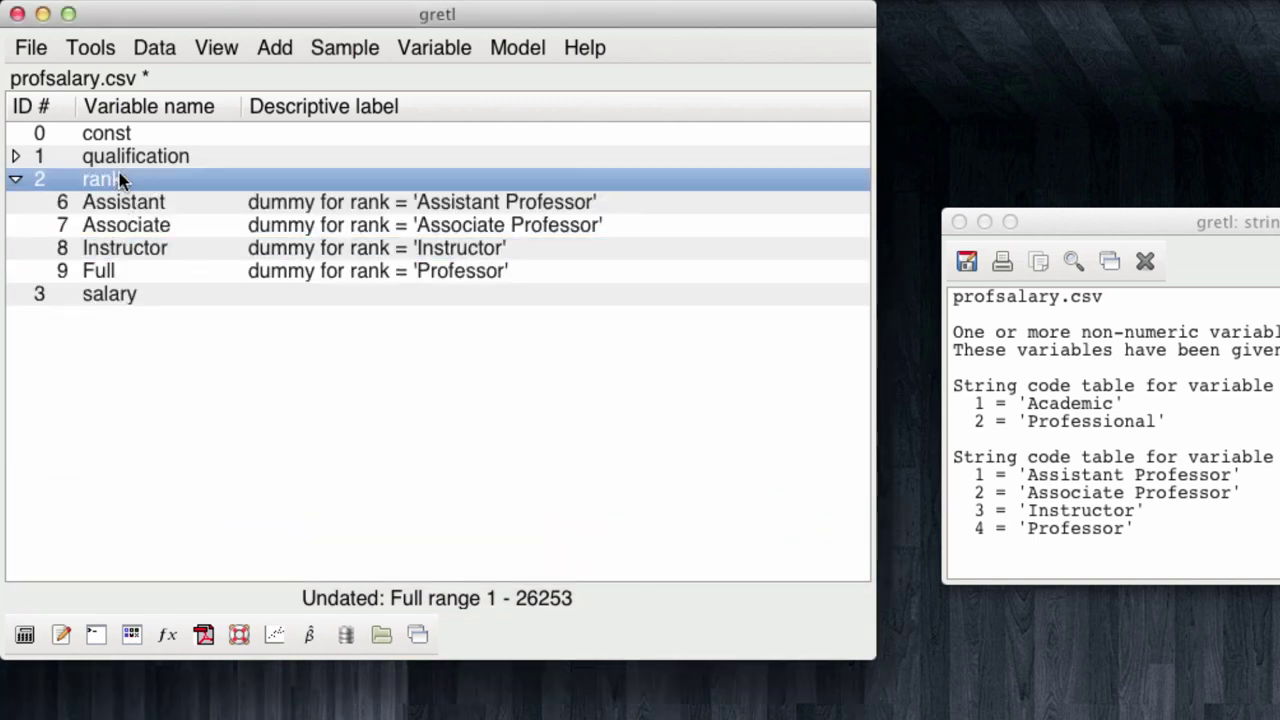
shift+click(117, 271)
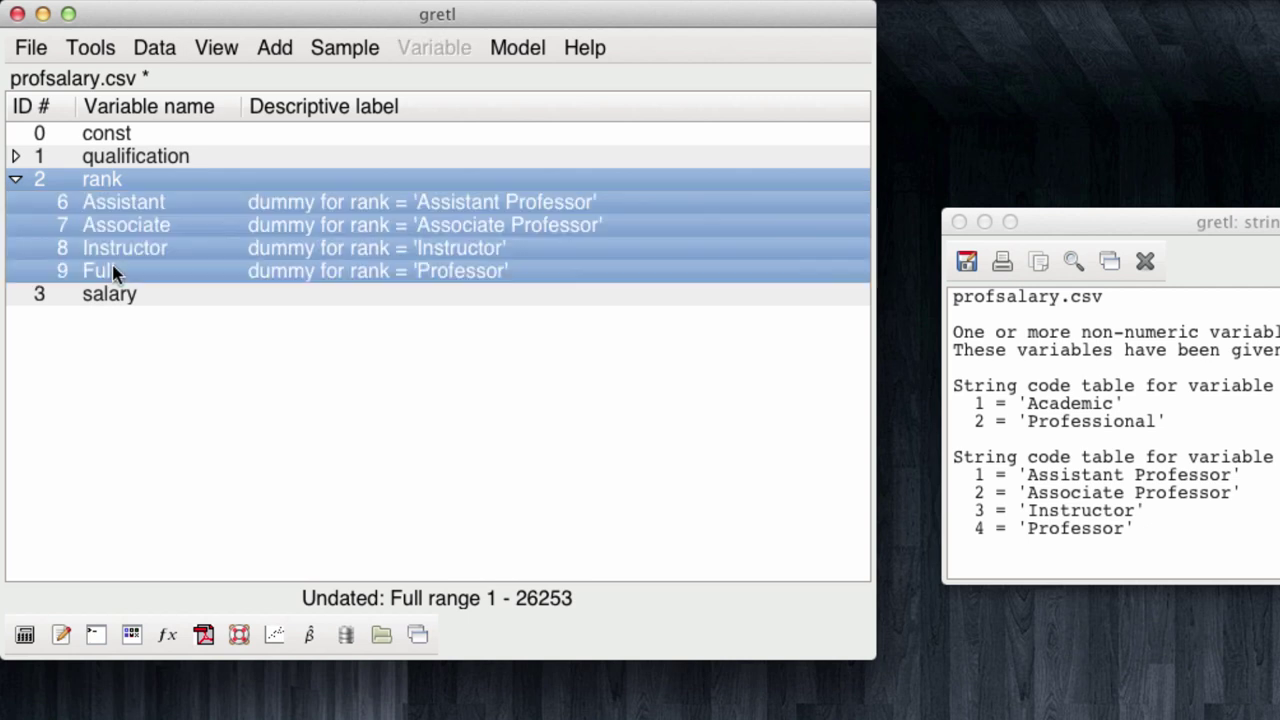
click(145, 50)
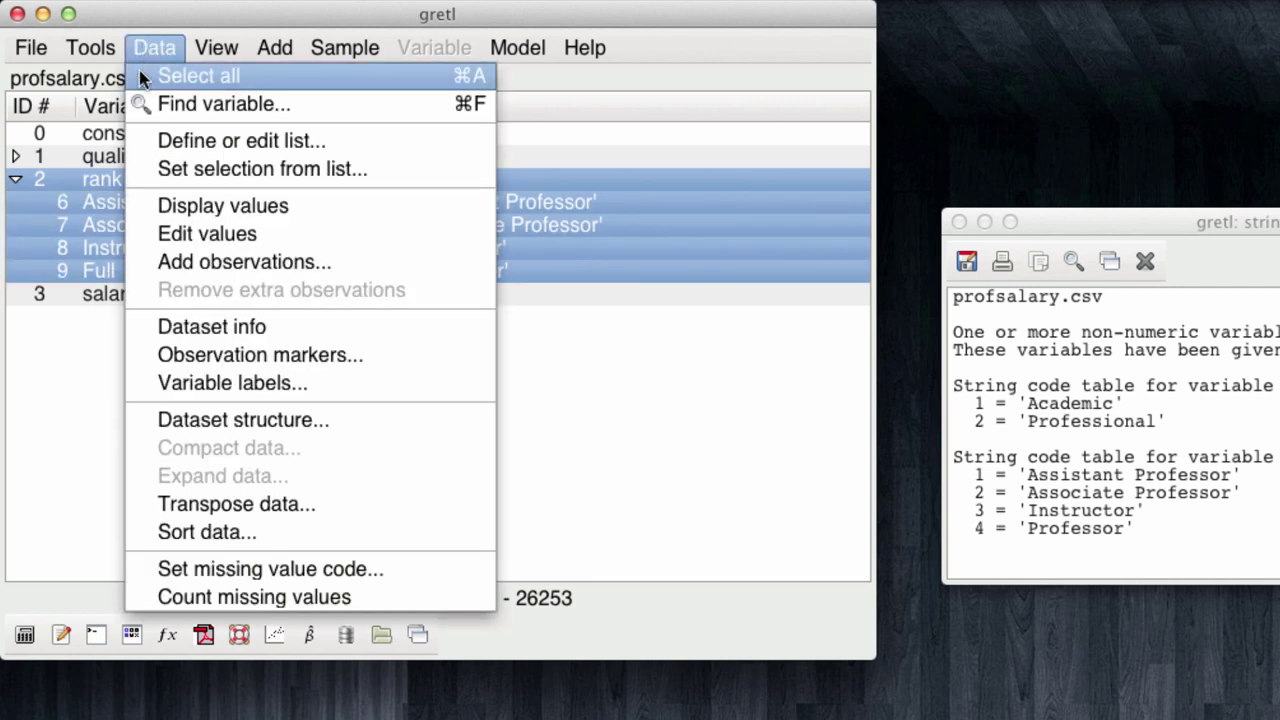
click(181, 236)
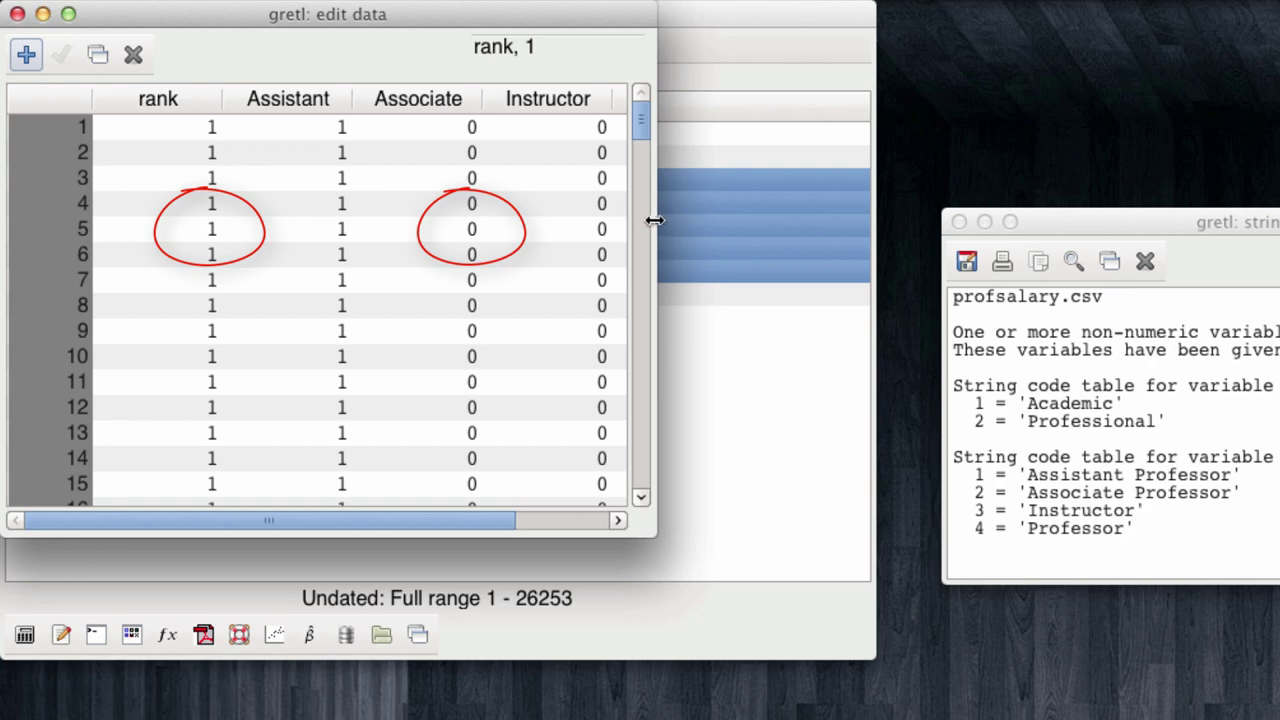
drag(655, 220, 810, 201)
drag(797, 125, 808, 163)
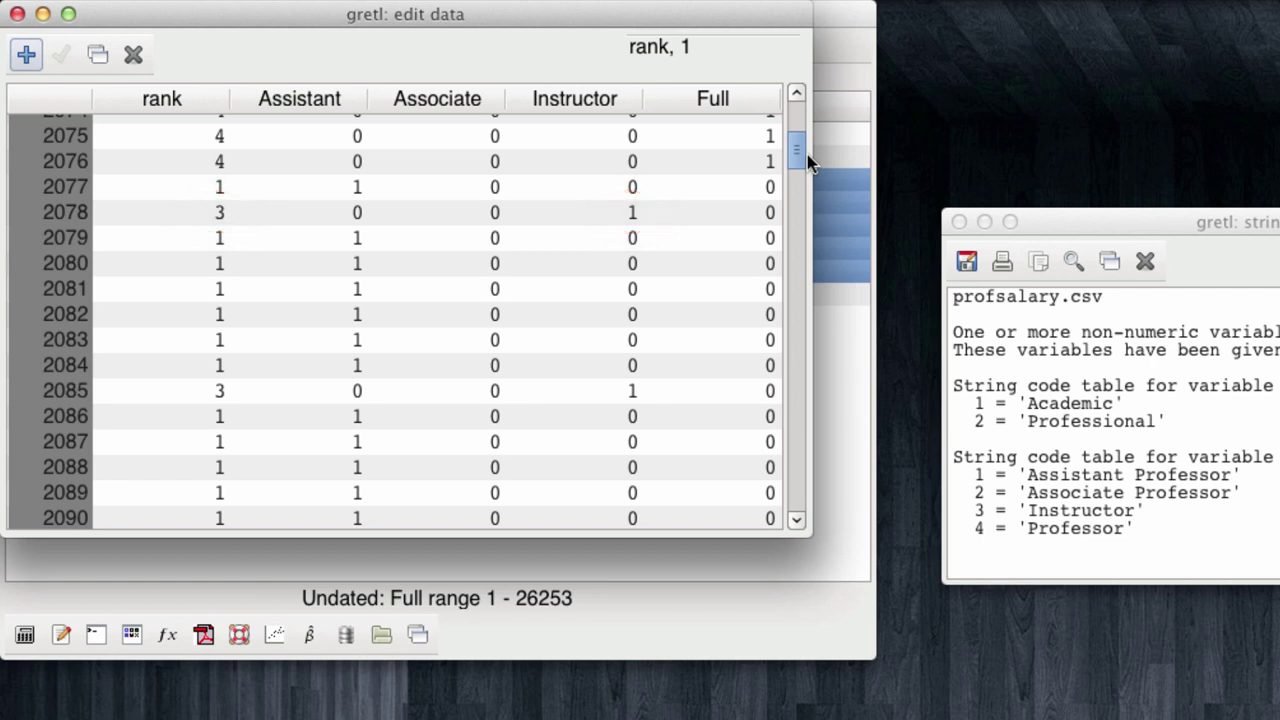
click(18, 14)
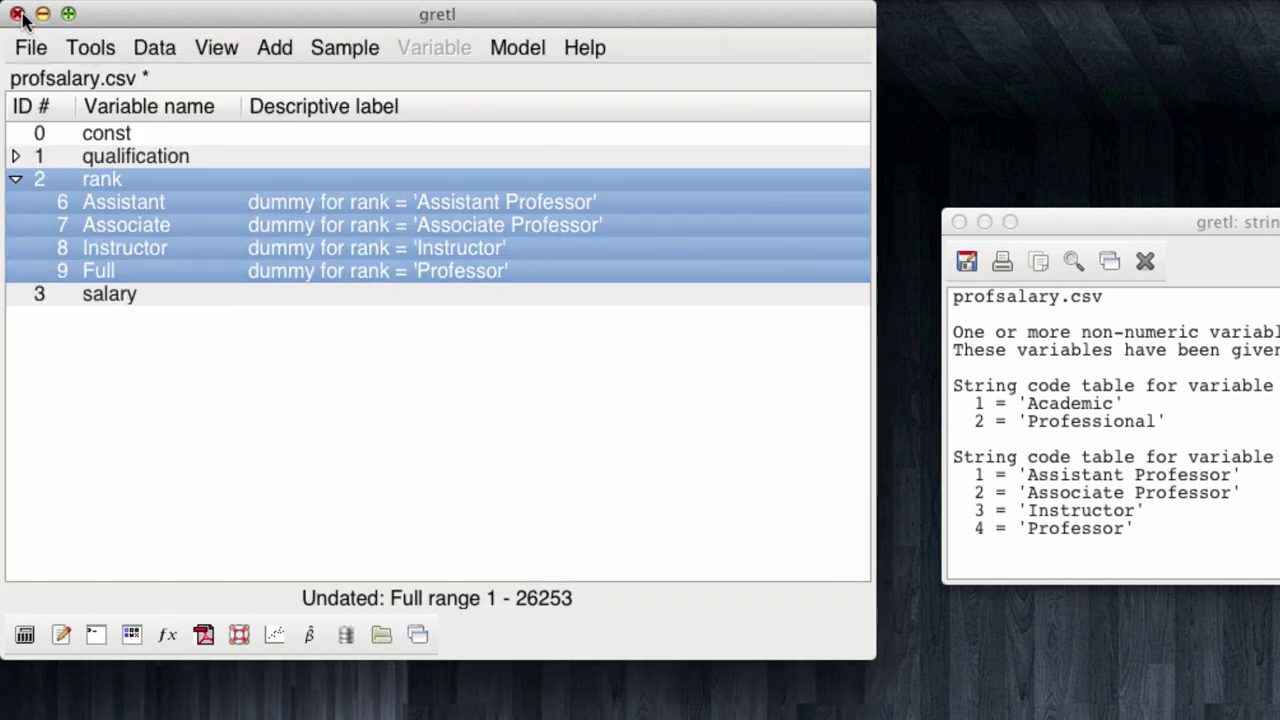
Step: Expand the qualification dummies and save the dataset as profsalary.gdt in the gretl folder
click(15, 159)
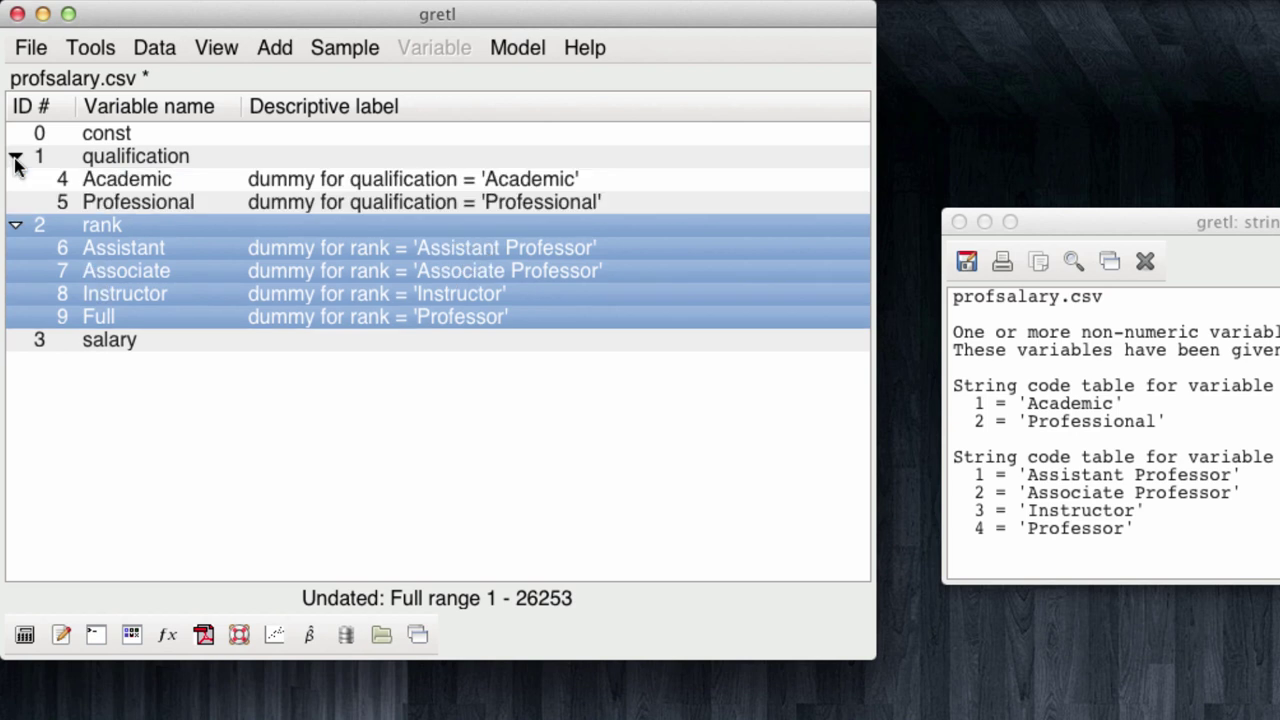
key(Up)
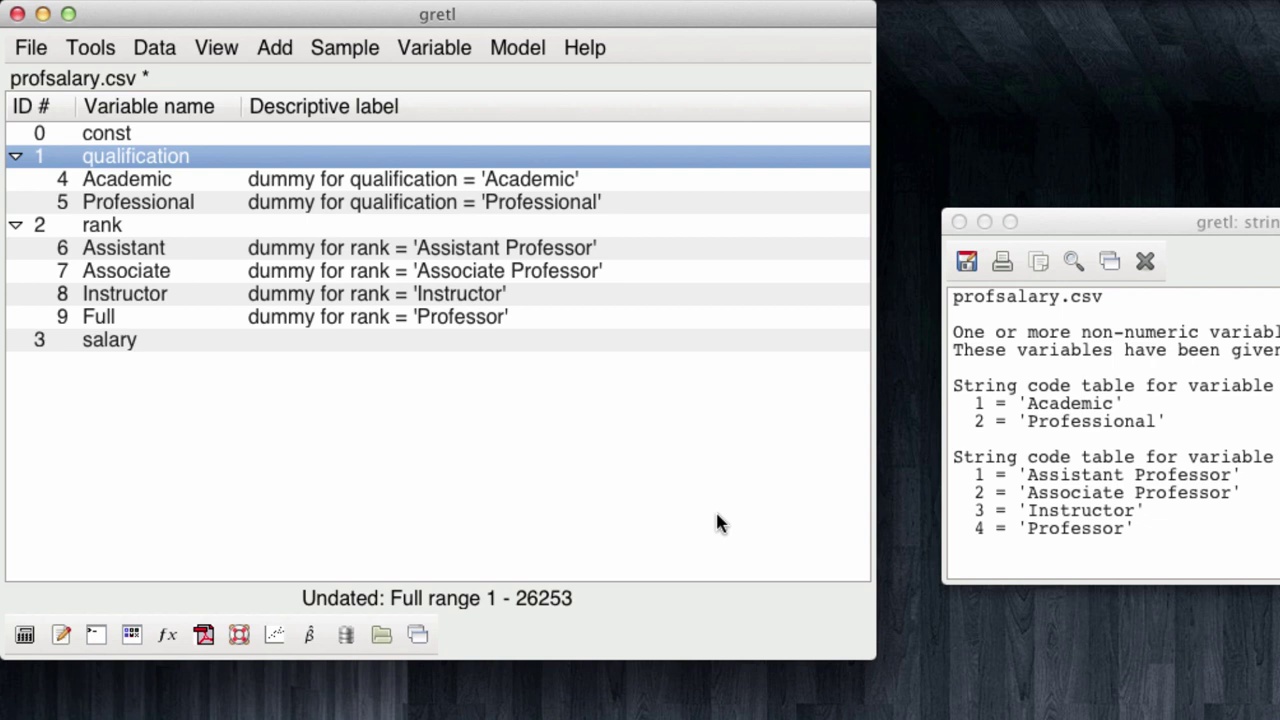
click(40, 48)
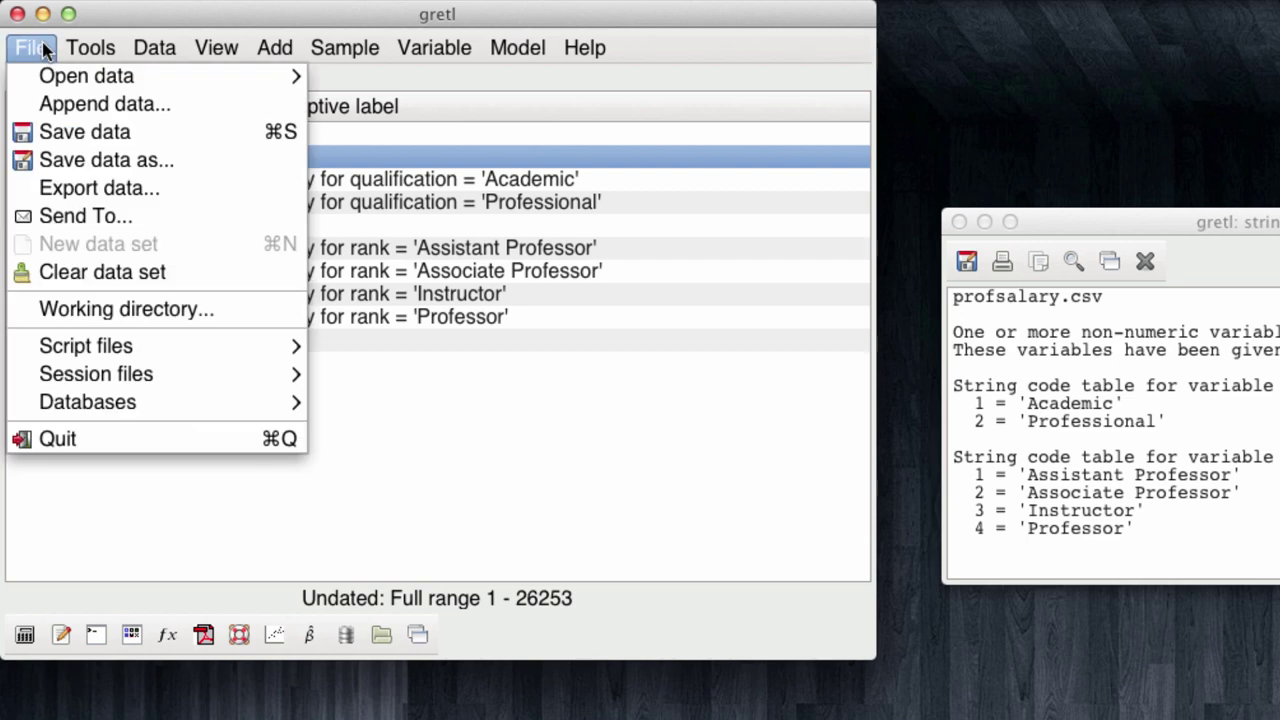
click(72, 133)
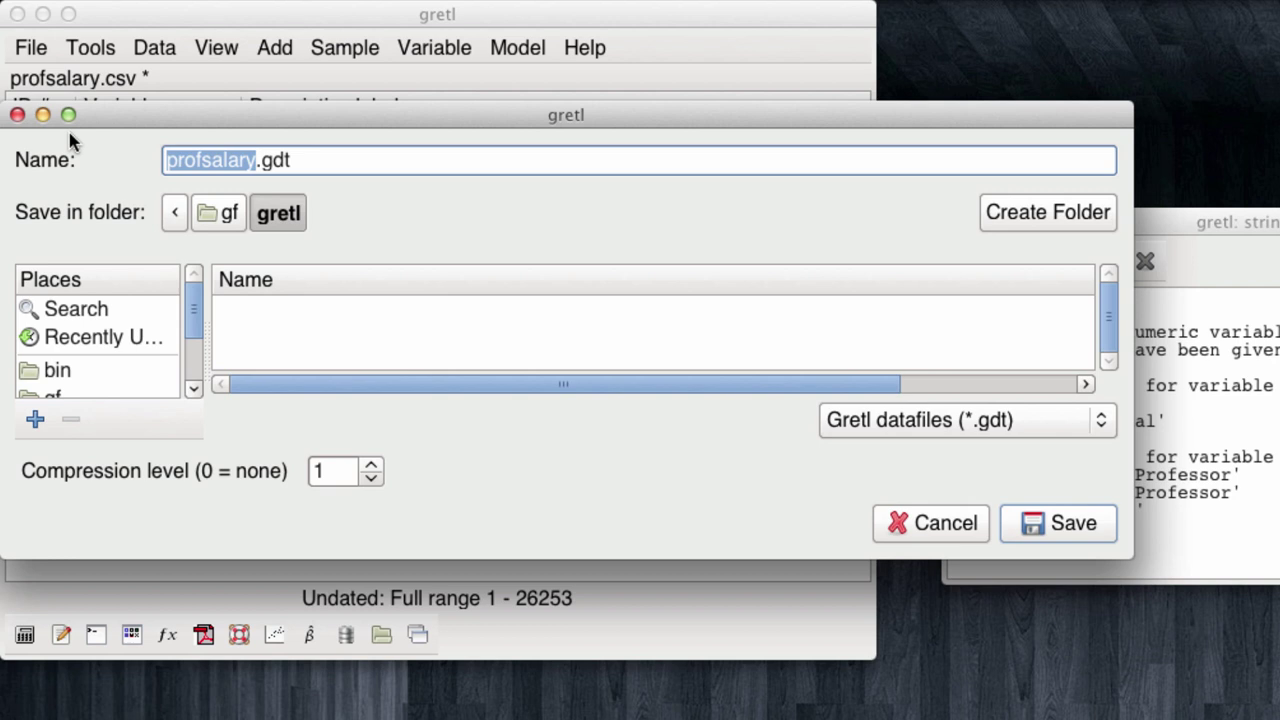
click(1050, 527)
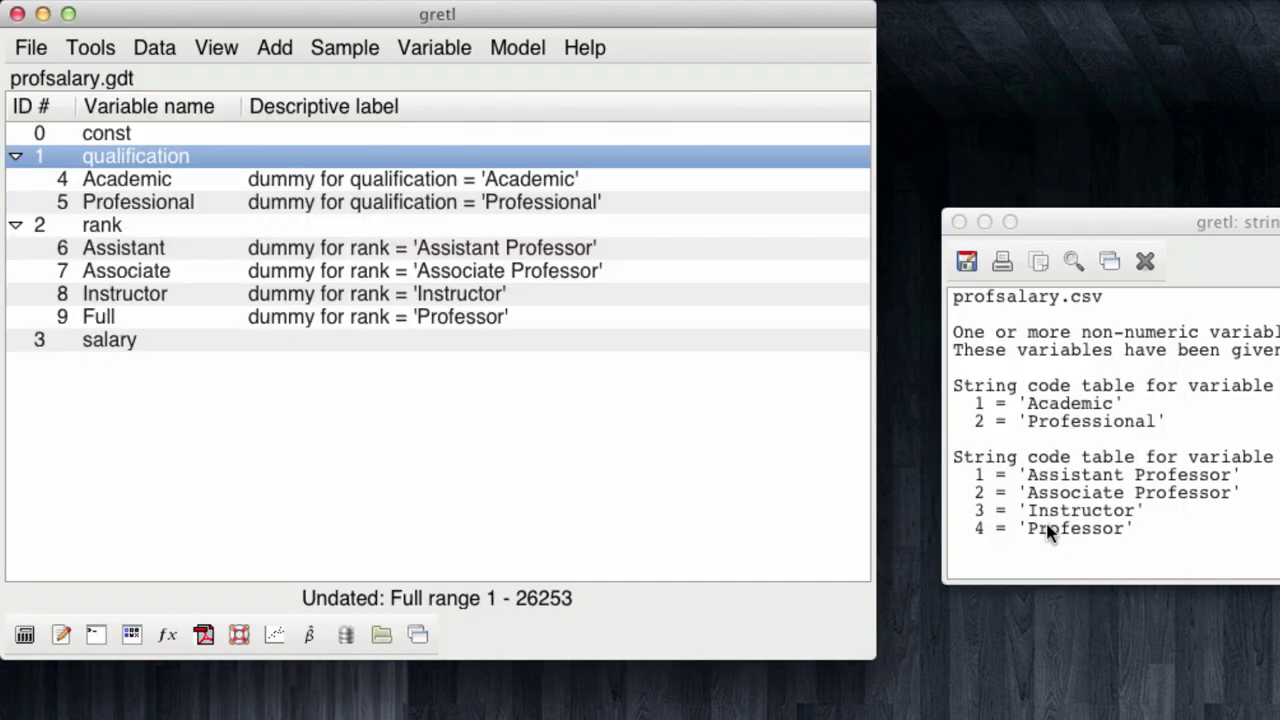
Step: Close gretl, reopen the dataset from the profsalary.gdt file in the folder, and expand the qualification and rank dummies
click(17, 14)
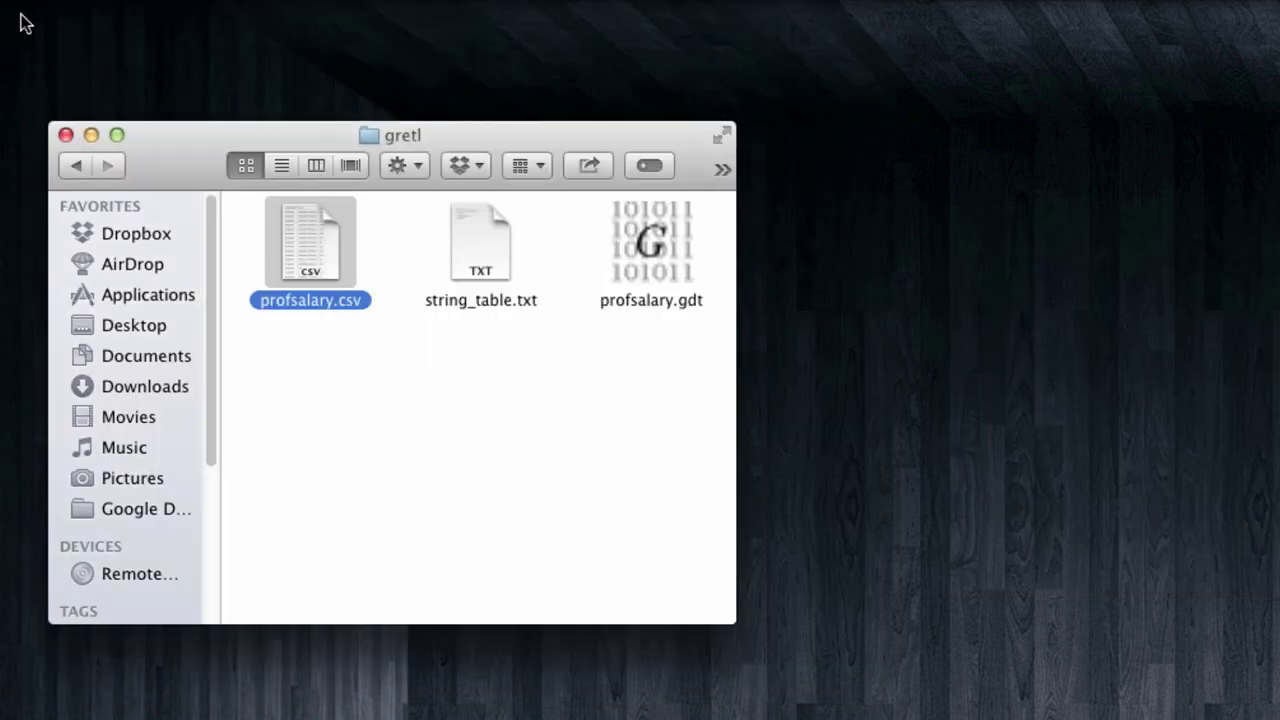
click(681, 252)
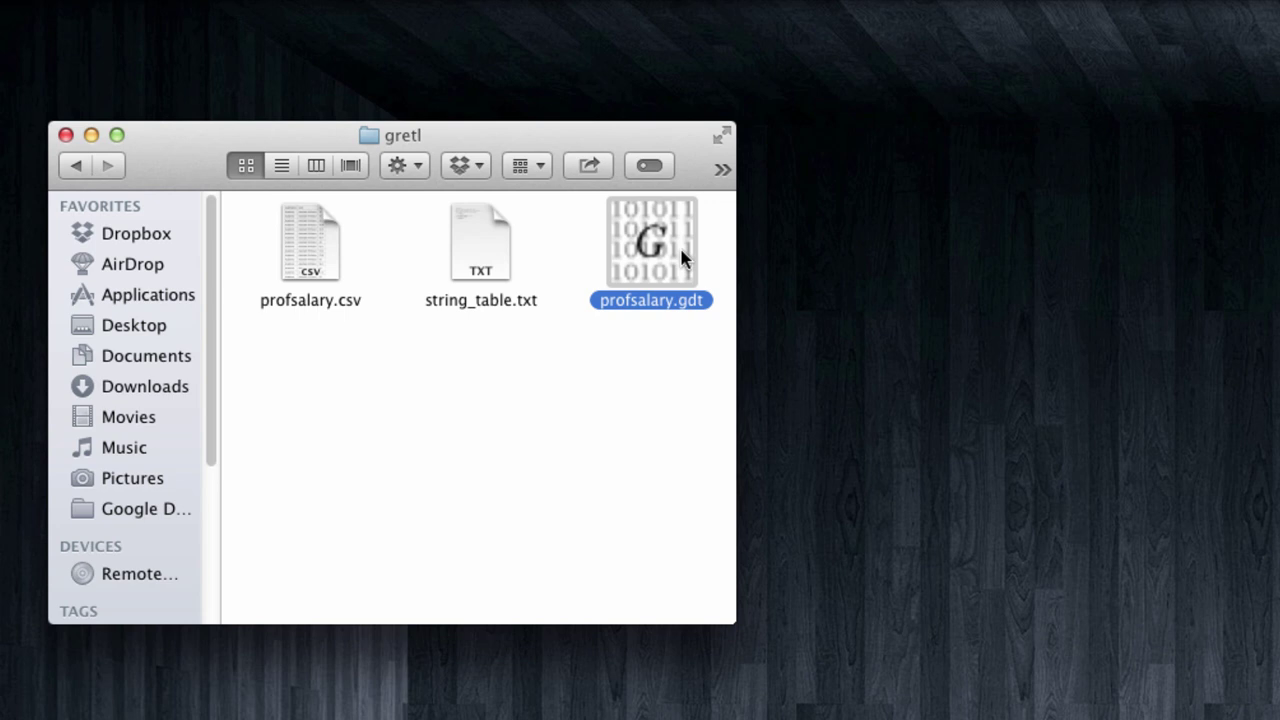
double_click(681, 258)
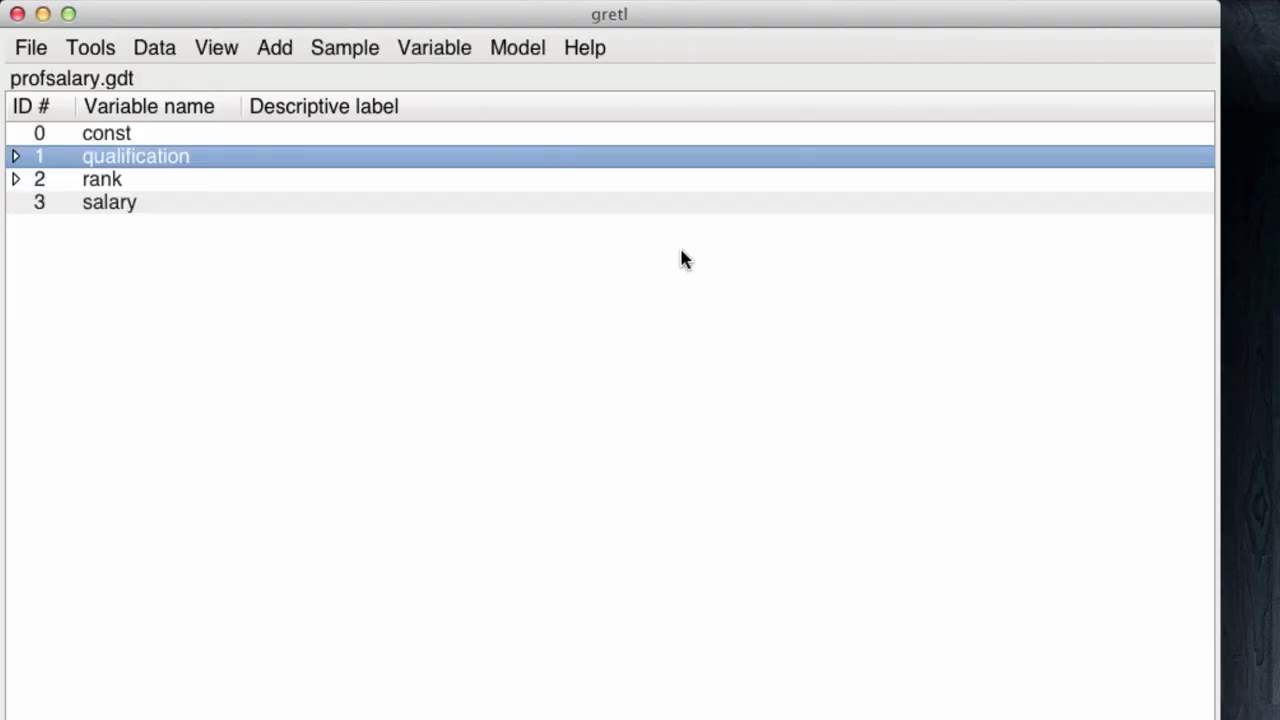
click(15, 156)
click(15, 225)
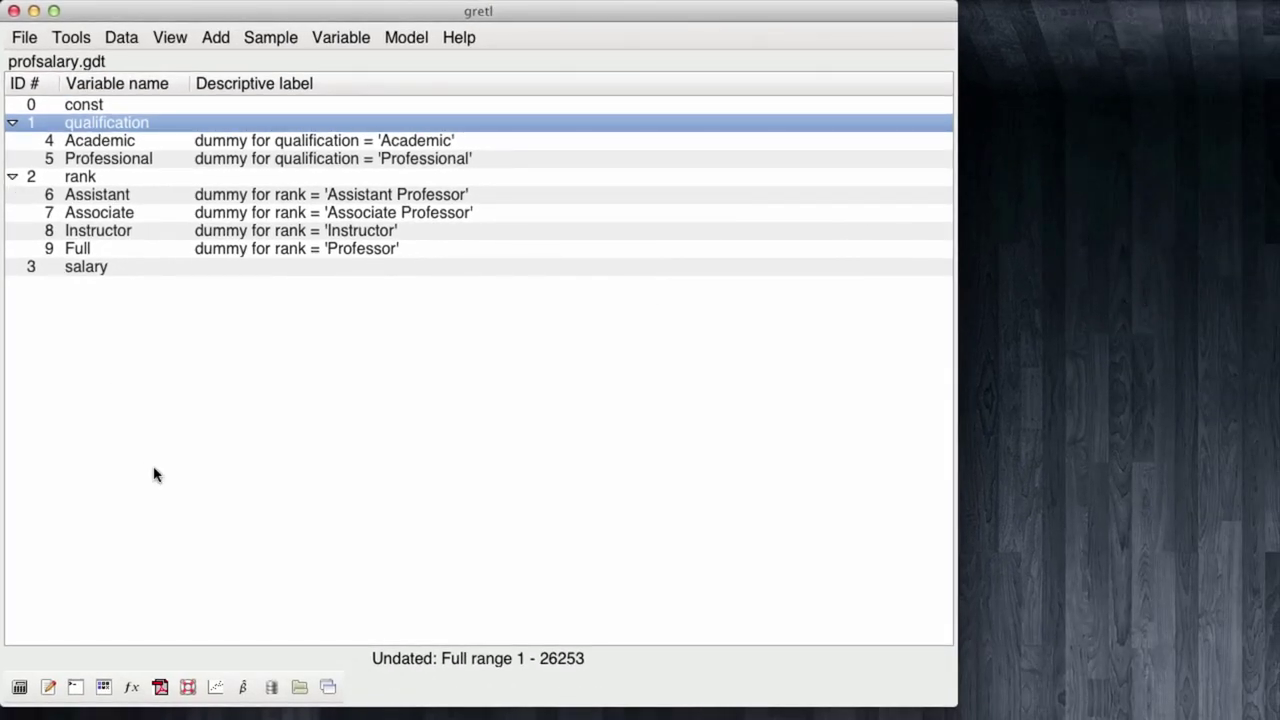
Step: Start an OLS model specification with salary as the dependent variable
click(244, 687)
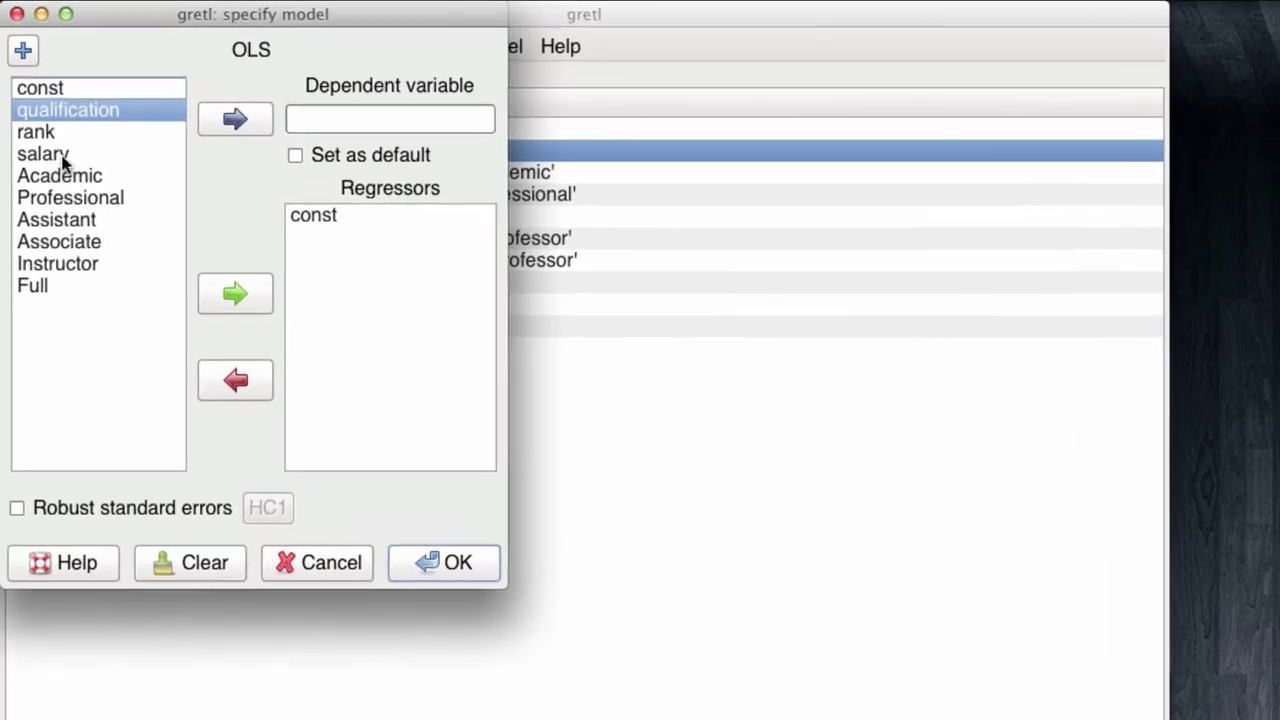
click(62, 160)
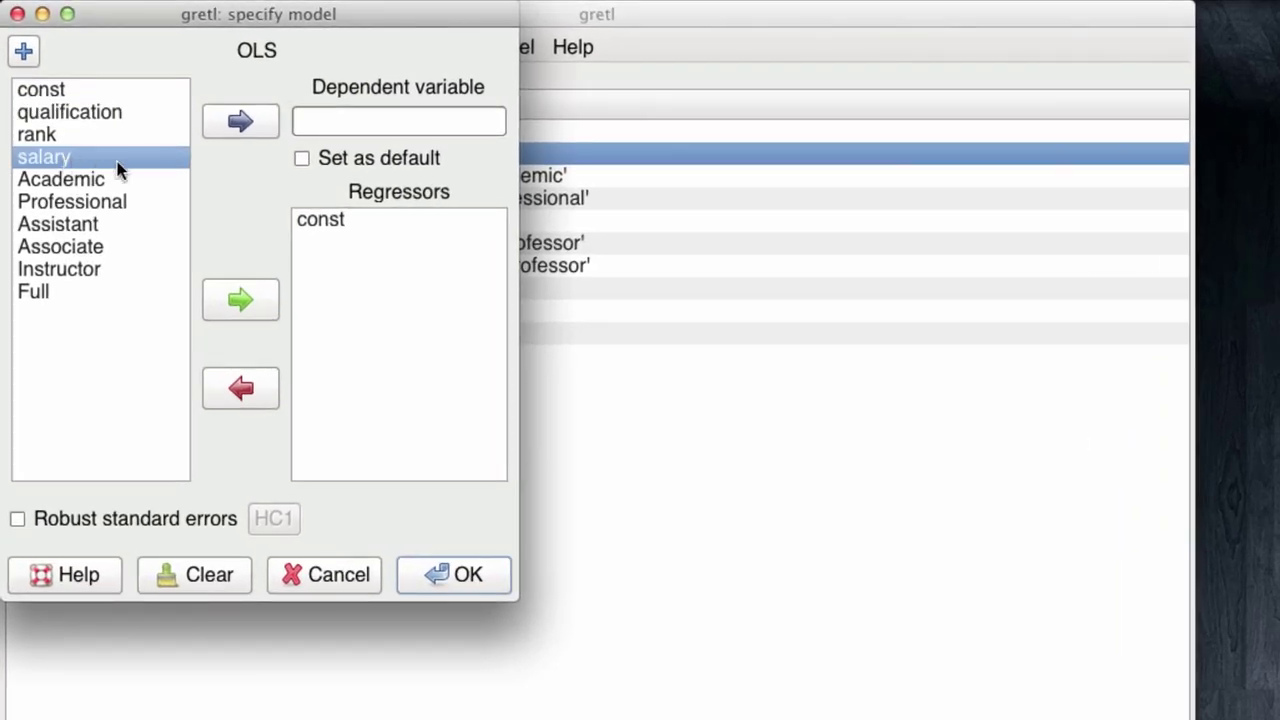
click(253, 126)
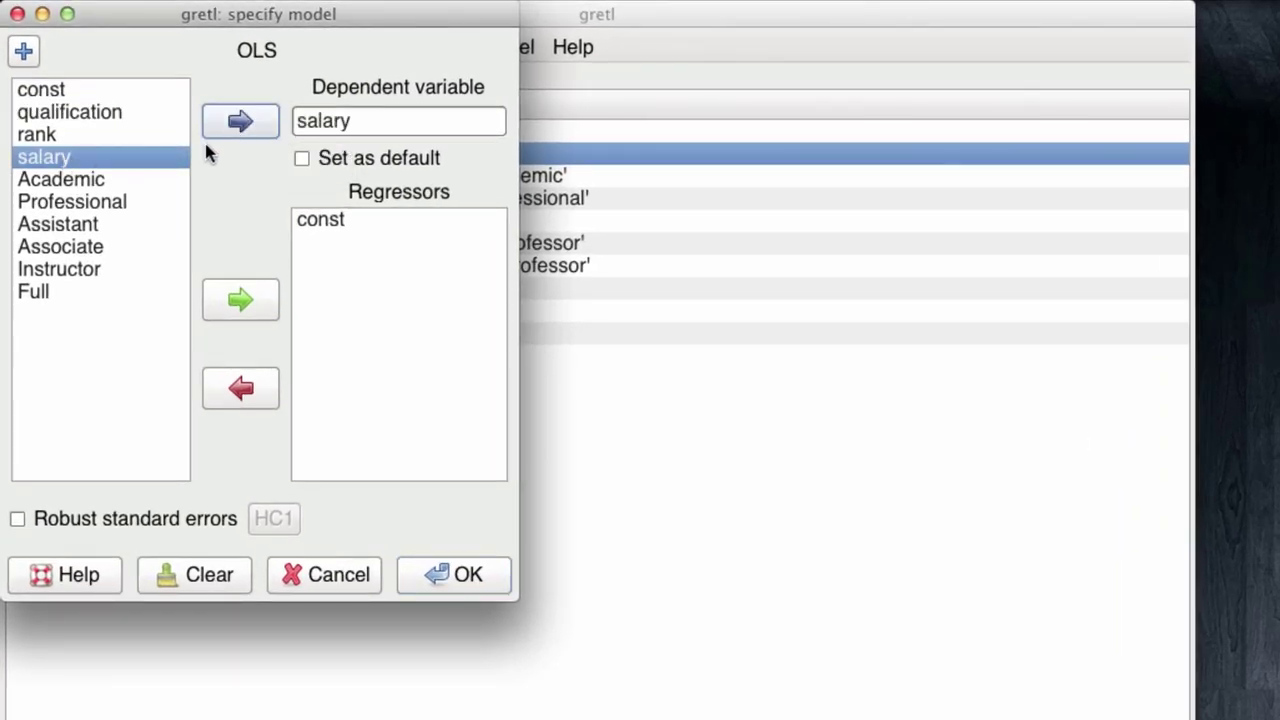
Step: Add Professional, Assistant, Associate and Full as regressors alongside the constant
click(75, 205)
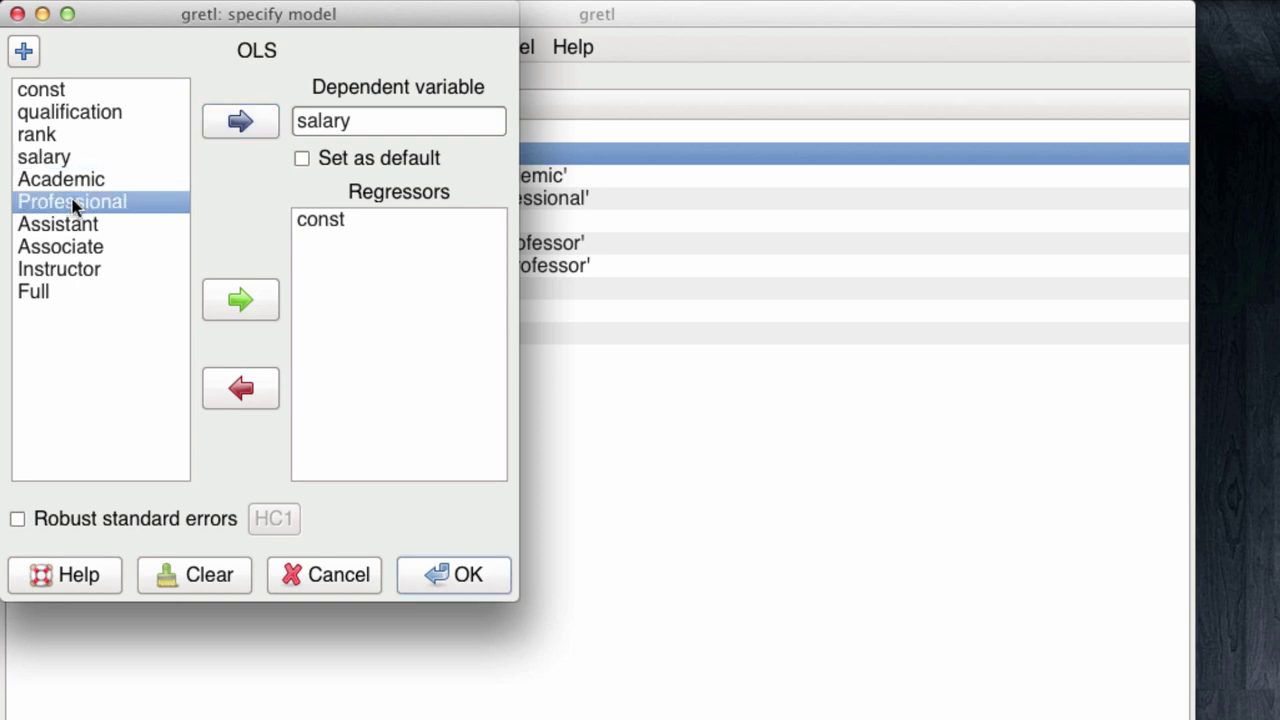
click(245, 300)
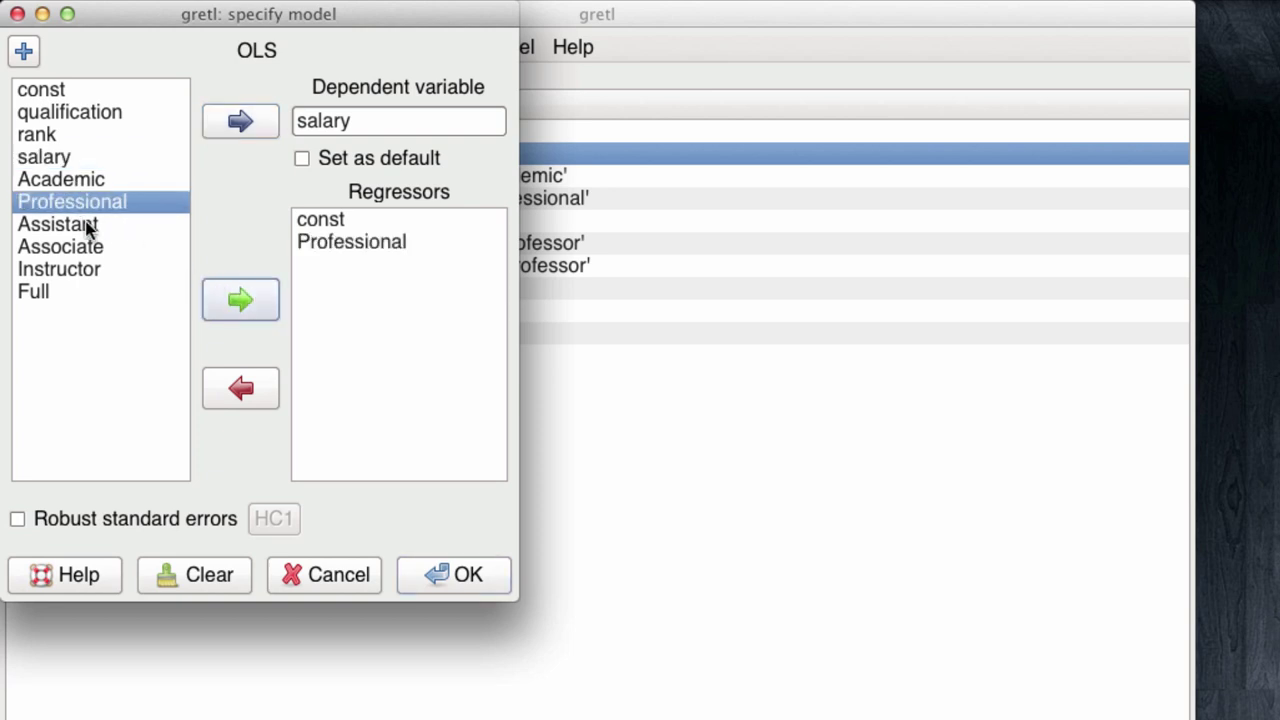
click(88, 228)
click(240, 301)
click(97, 252)
click(229, 305)
click(89, 290)
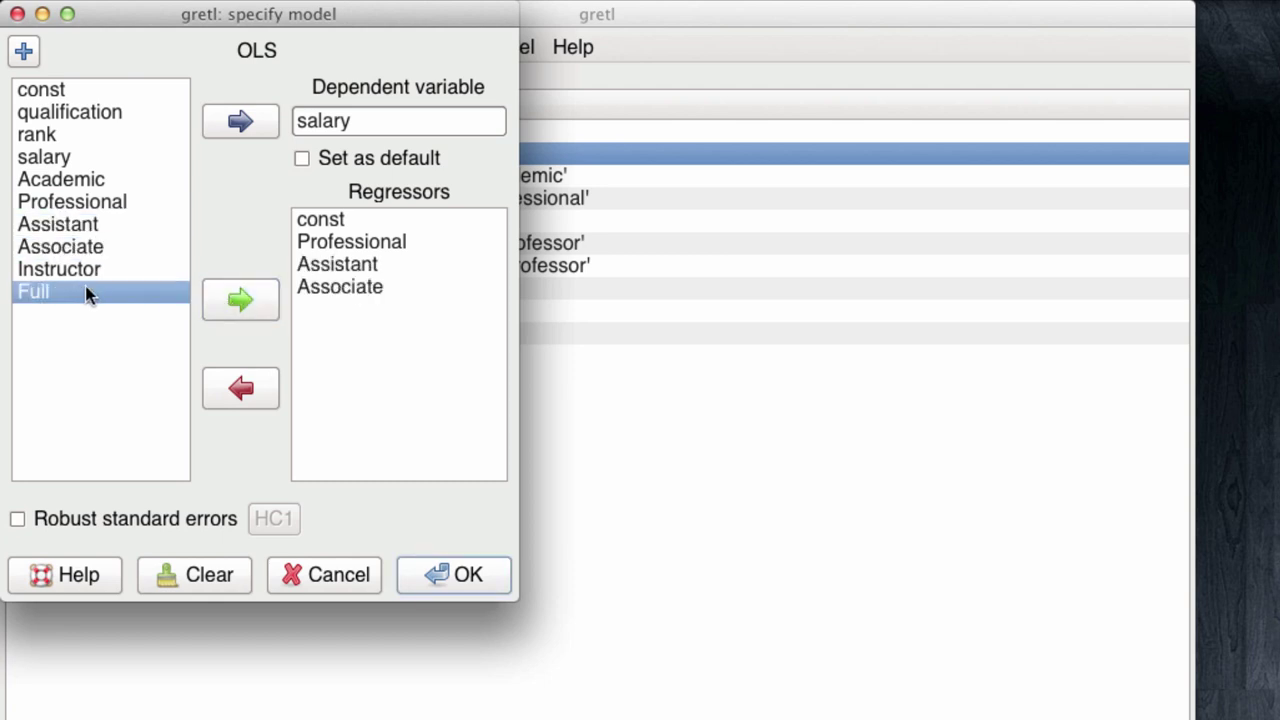
click(240, 310)
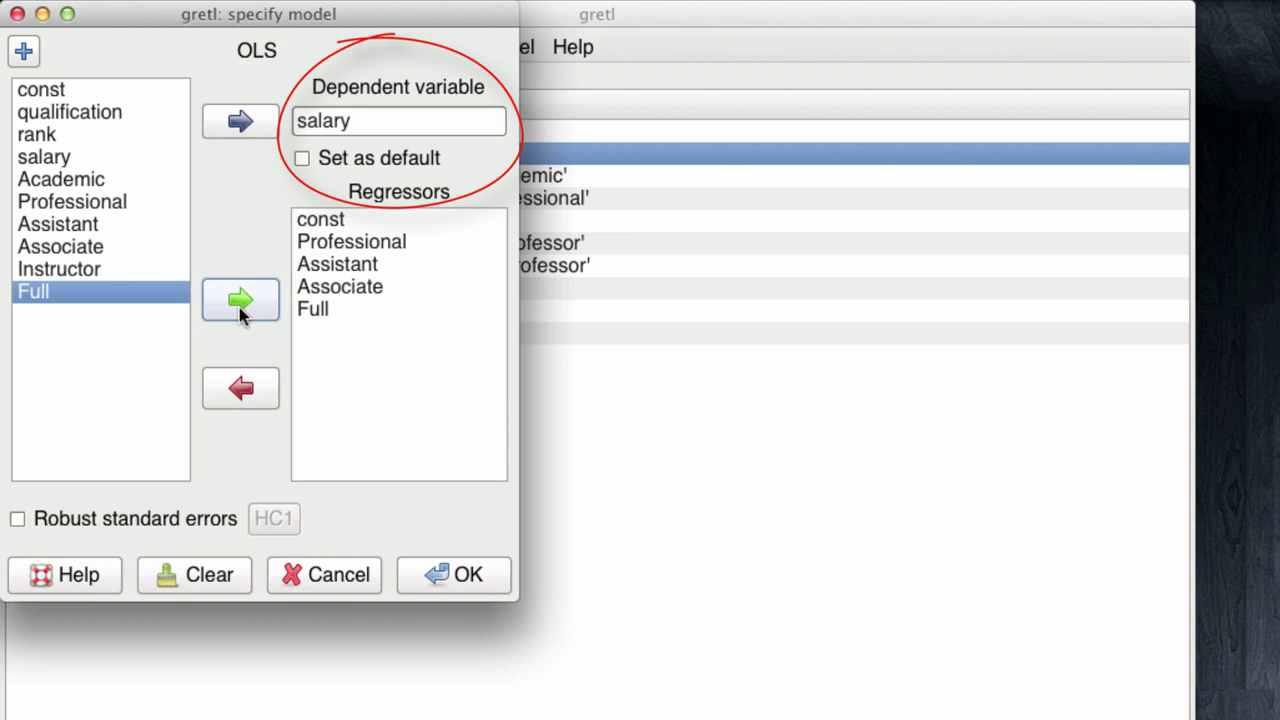
Step: Make salary the default dependent variable, estimate the OLS model, and close its results
click(302, 159)
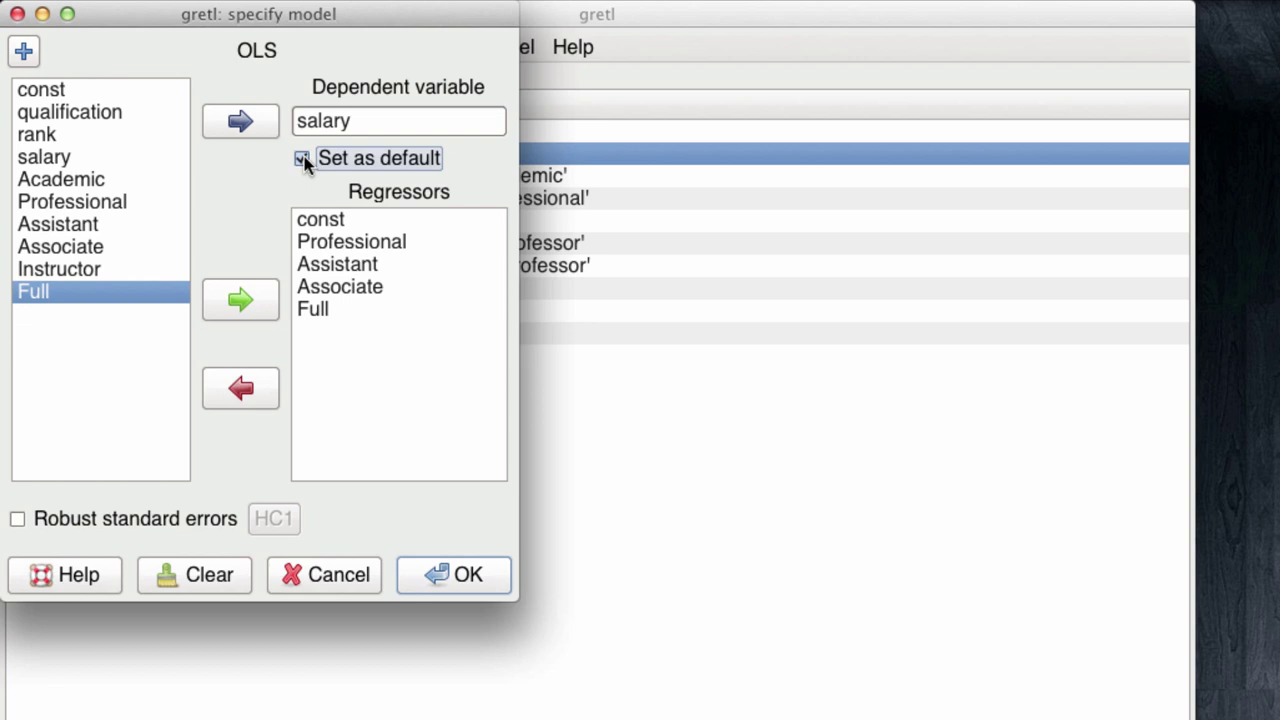
click(463, 570)
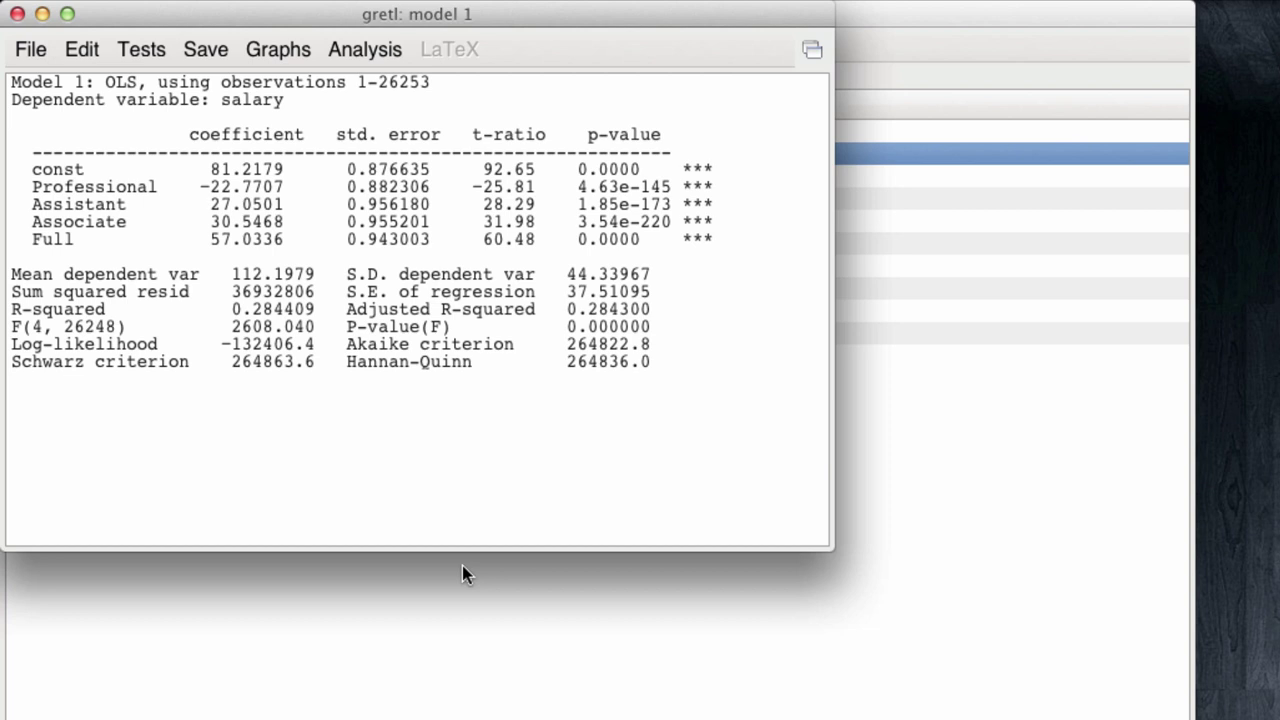
click(18, 14)
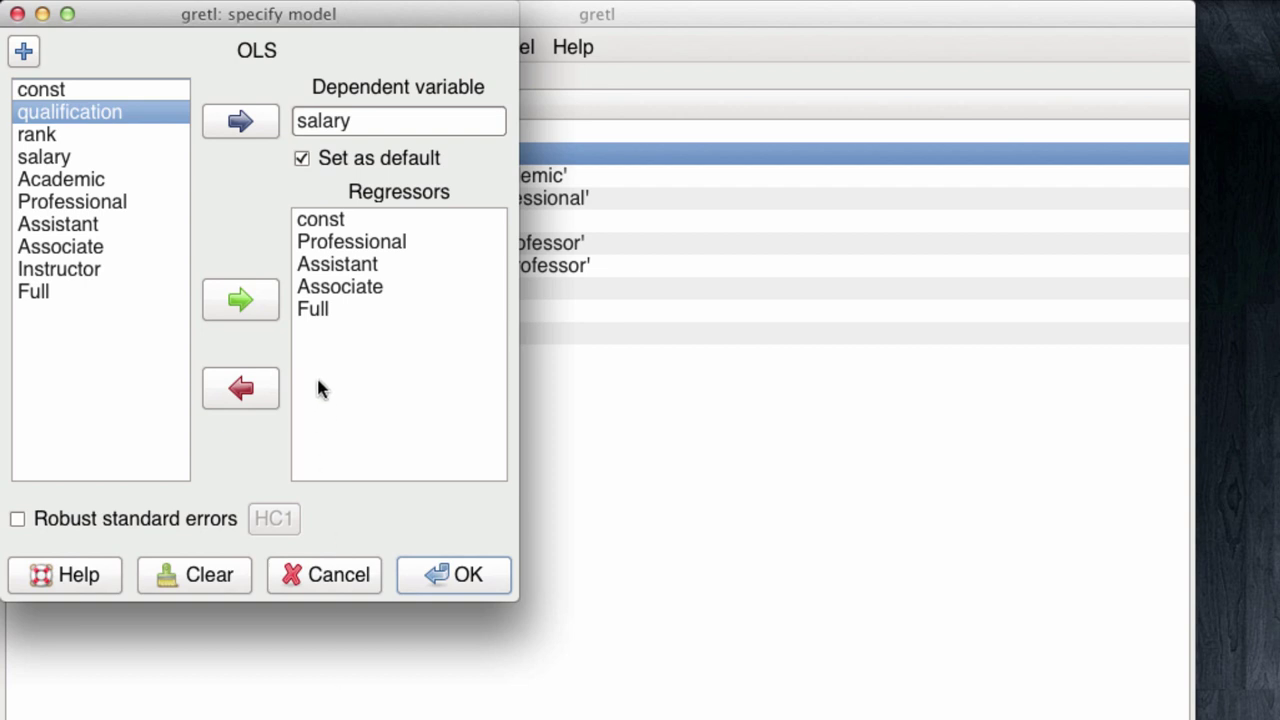
Step: Remove Assistant, Associate and Full from the OLS regressors, keeping the constant and Professional
click(325, 265)
click(250, 388)
click(337, 268)
click(240, 383)
click(322, 266)
click(258, 385)
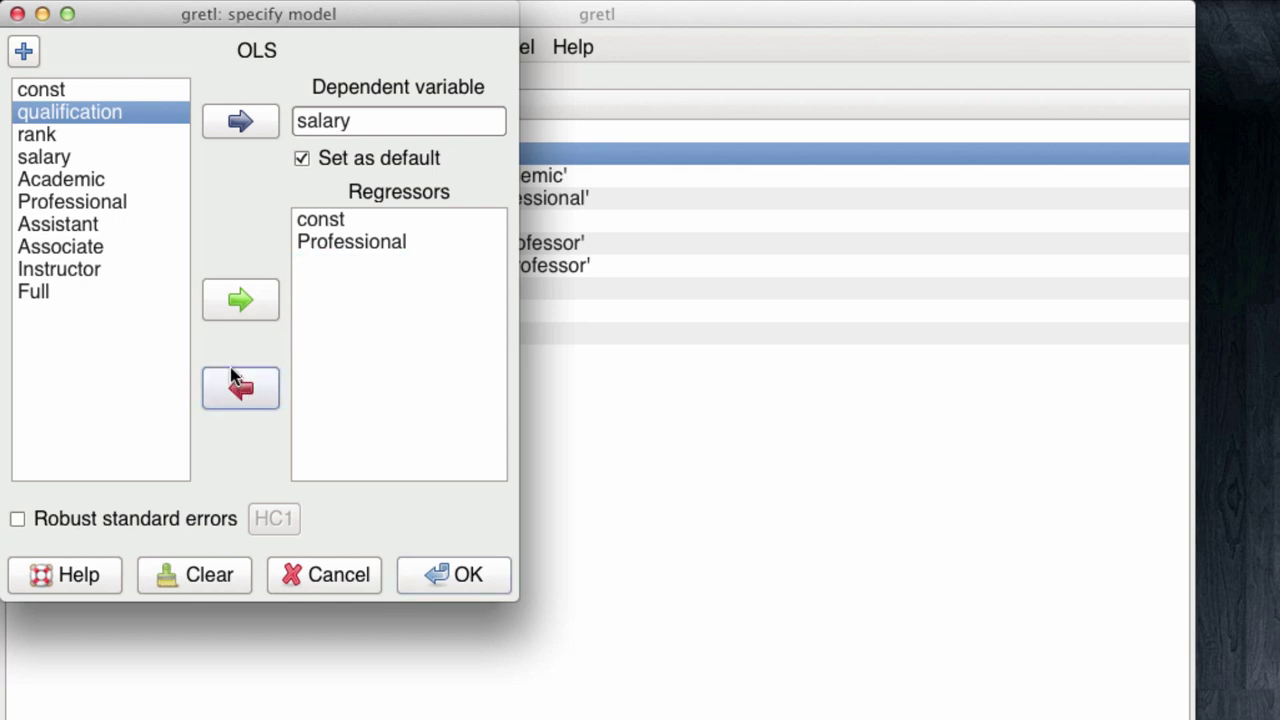
Step: Add Academic as a regressor alongside Professional, estimate the OLS model, and close its results
click(89, 178)
click(246, 300)
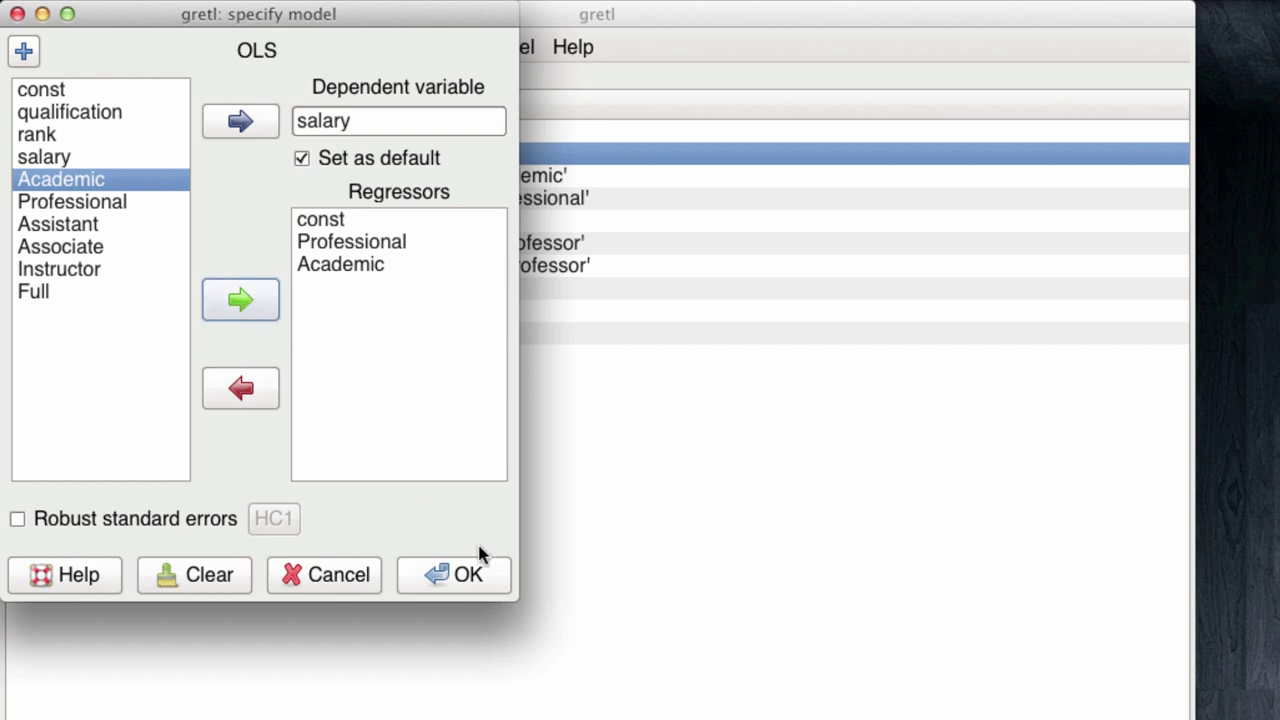
click(495, 580)
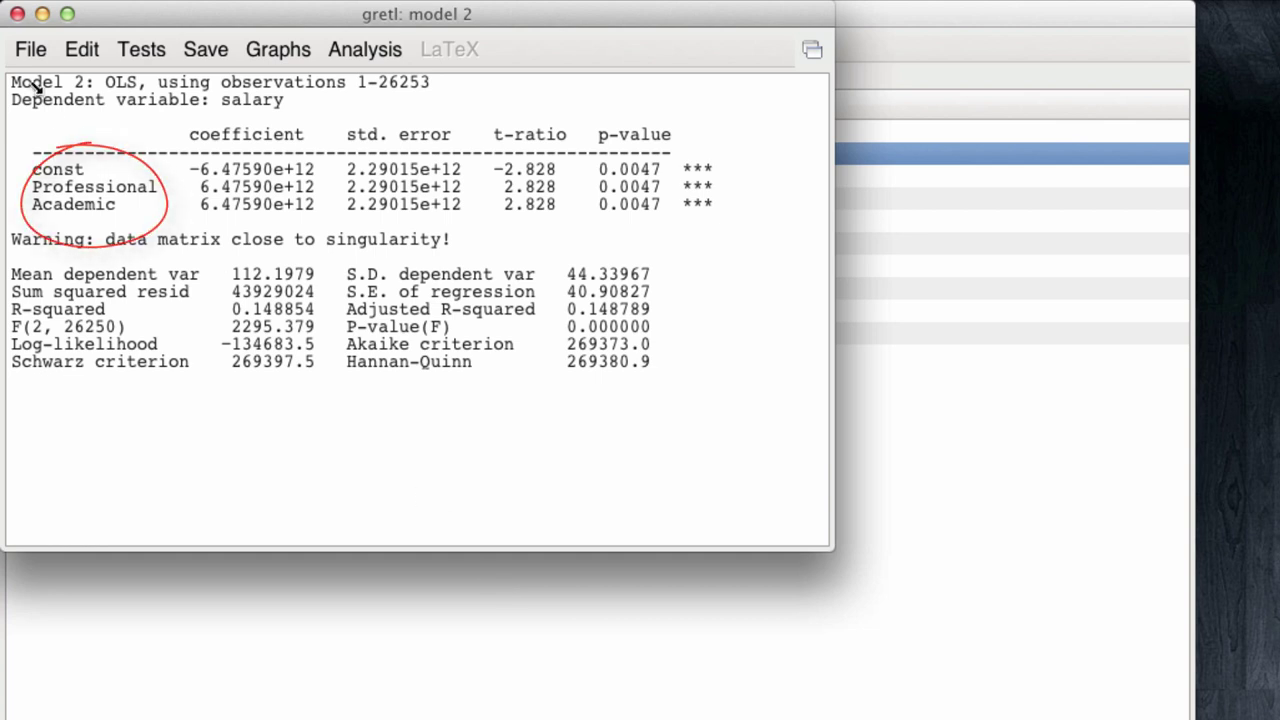
click(17, 13)
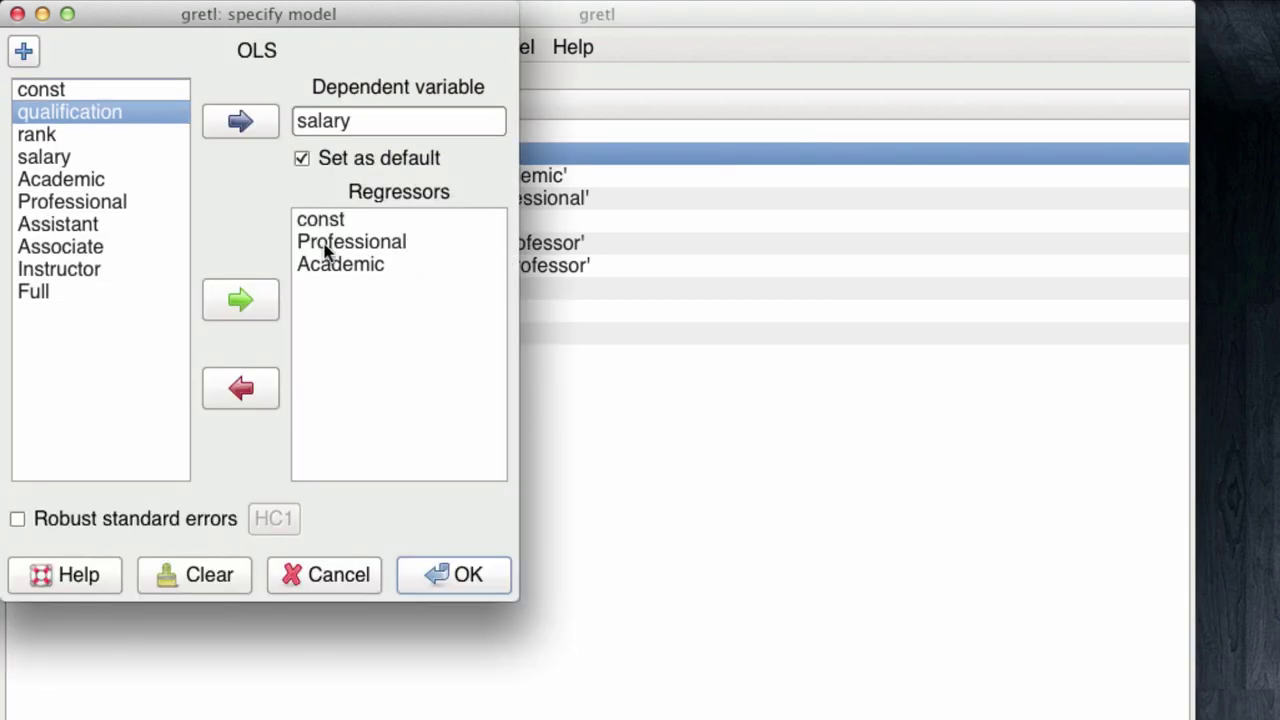
Step: Remove Professional and Academic from the OLS regressors, keeping only the constant
click(323, 242)
click(245, 386)
click(331, 244)
click(250, 388)
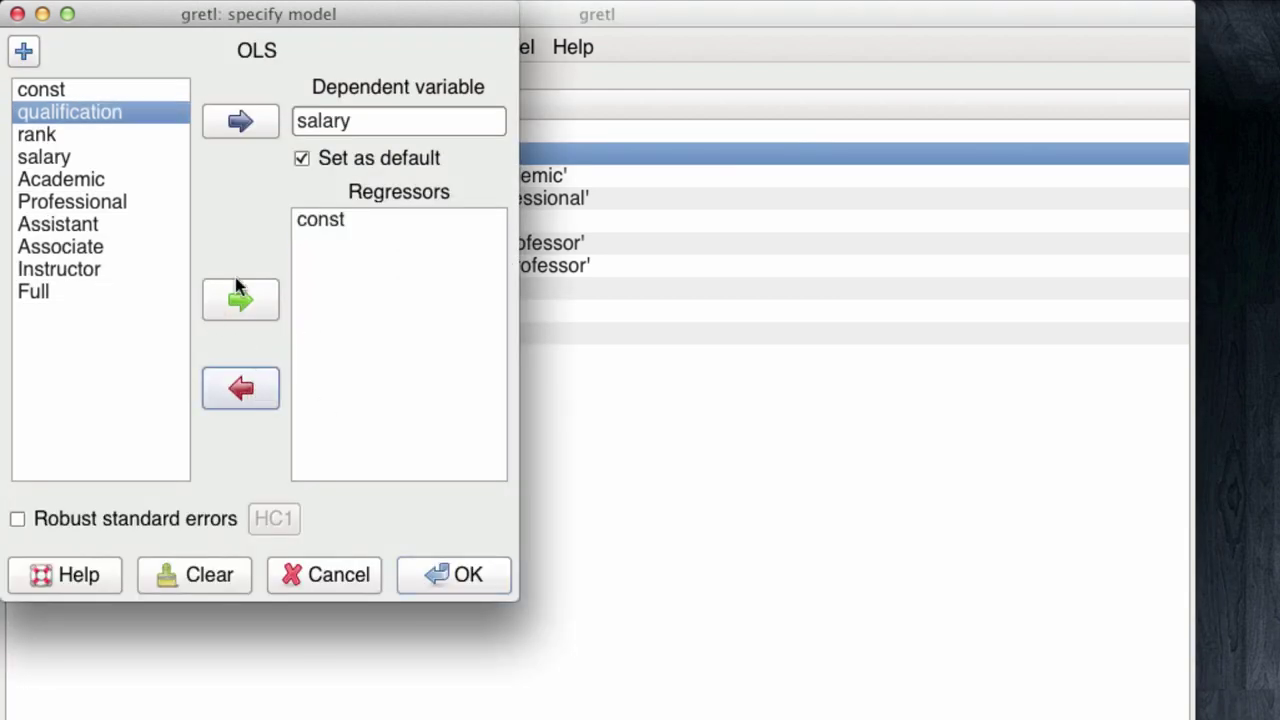
Step: Add Instructor, Assistant, Associate and Full as regressors alongside the constant
click(78, 270)
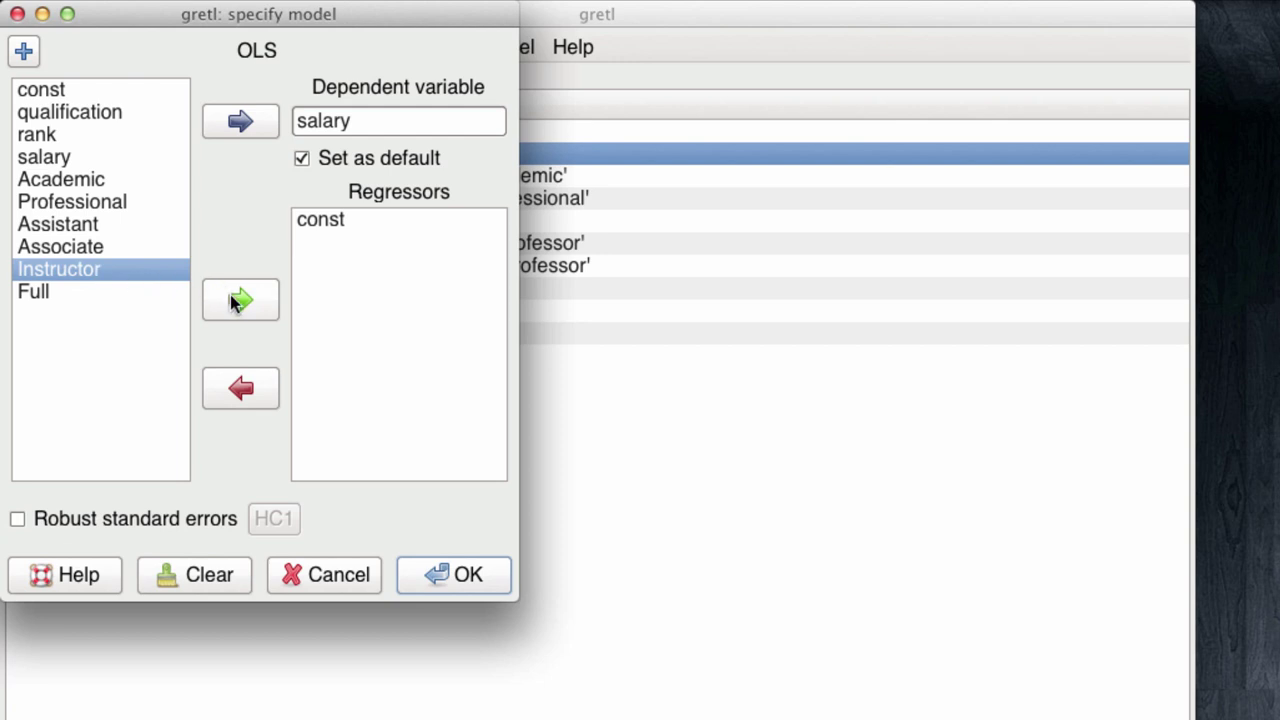
click(240, 300)
click(100, 225)
click(215, 299)
click(110, 247)
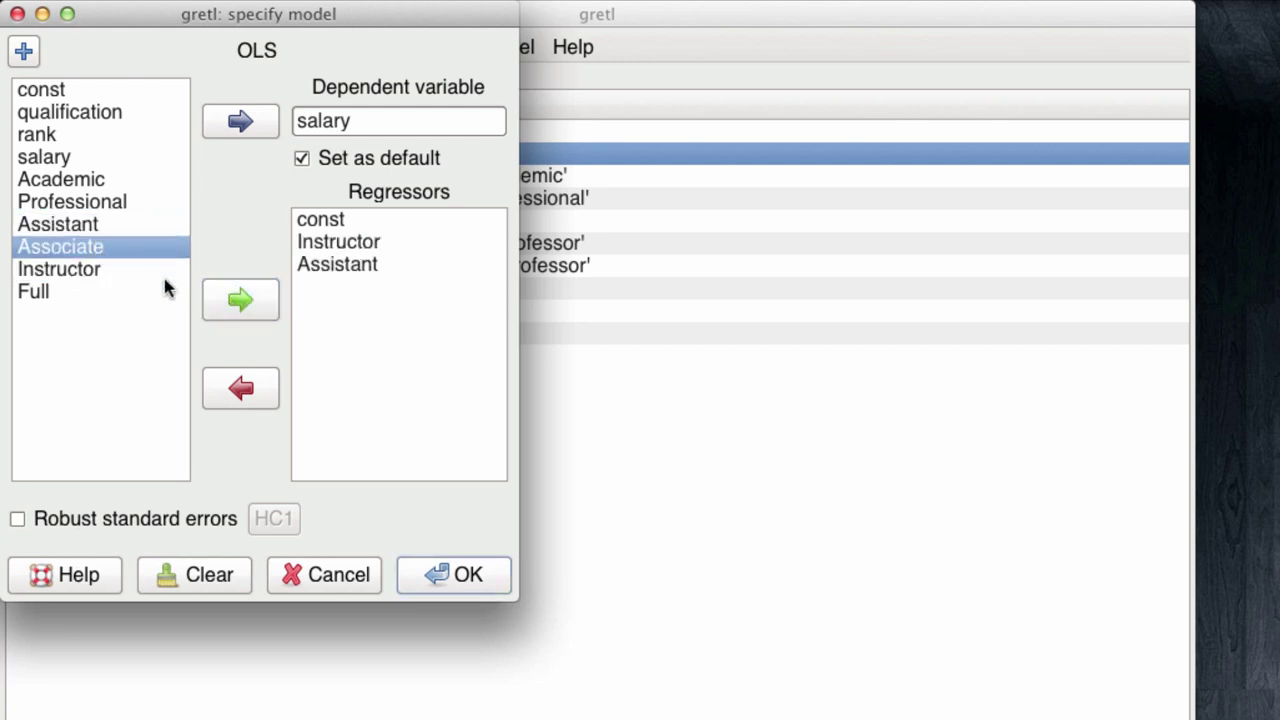
click(219, 302)
click(74, 286)
click(224, 302)
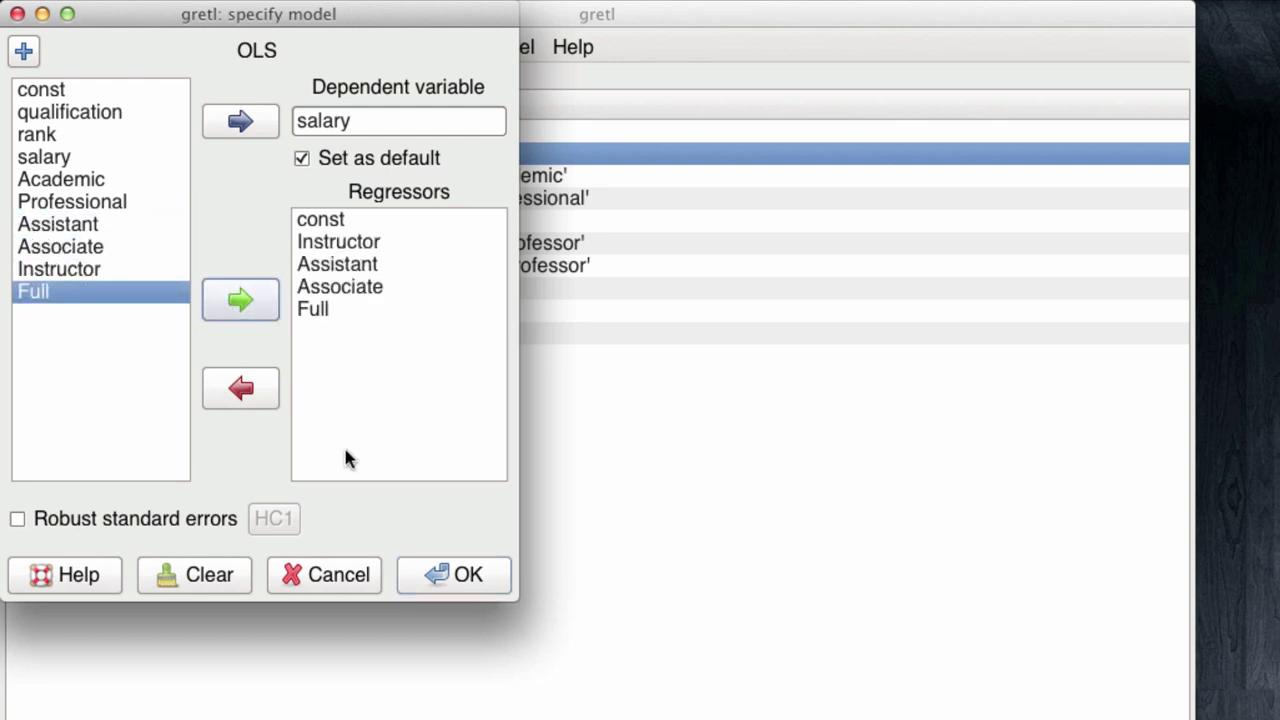
Step: Estimate the OLS salary model with all four rank dummies, then close its results and gretl
click(455, 575)
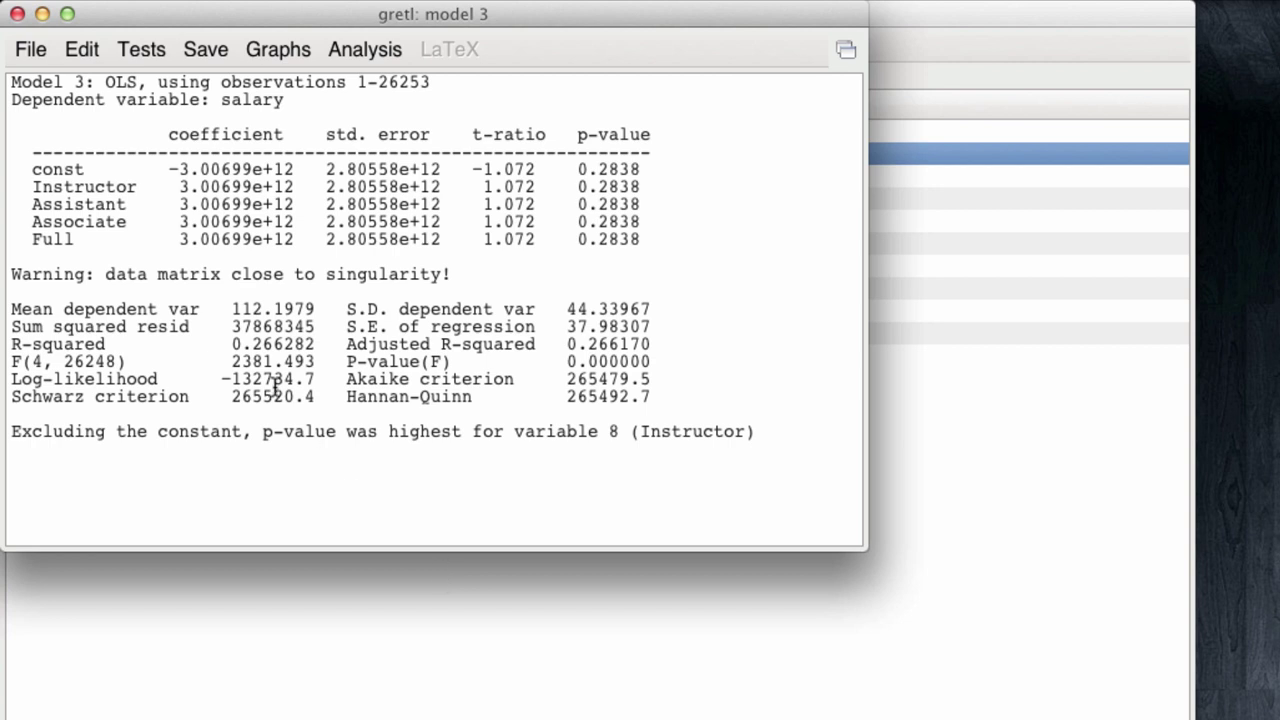
click(17, 14)
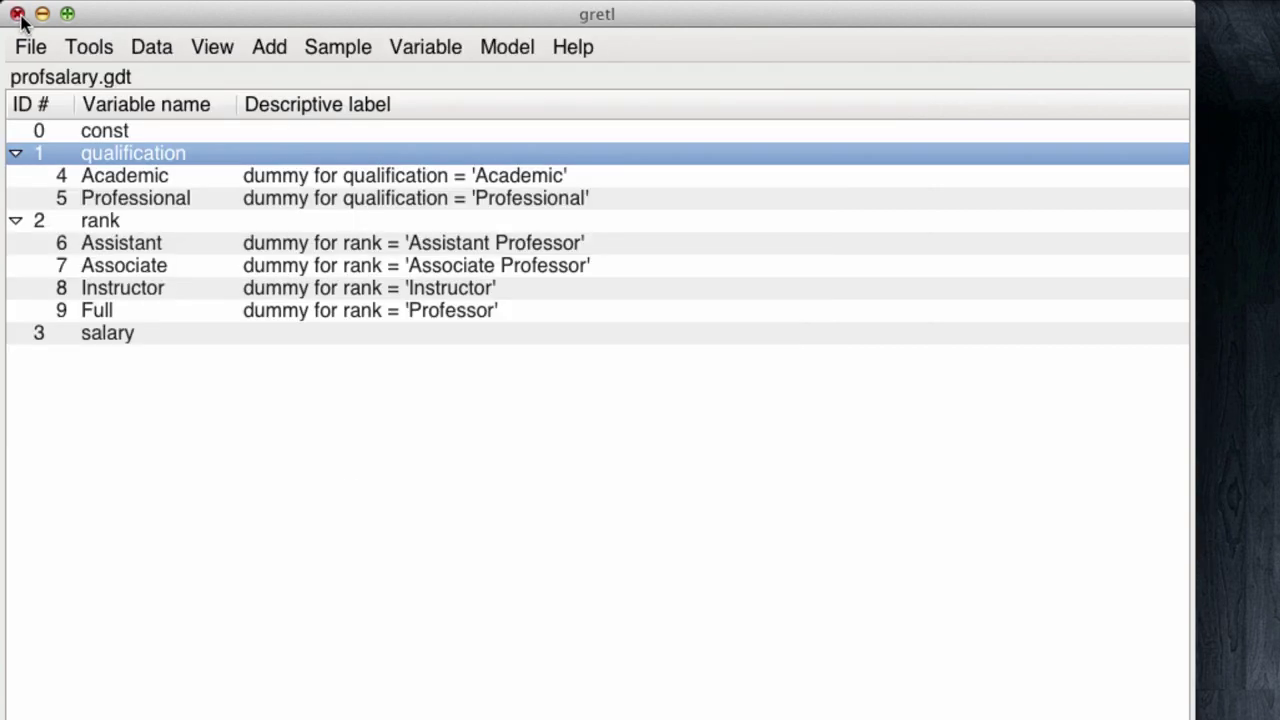
click(17, 14)
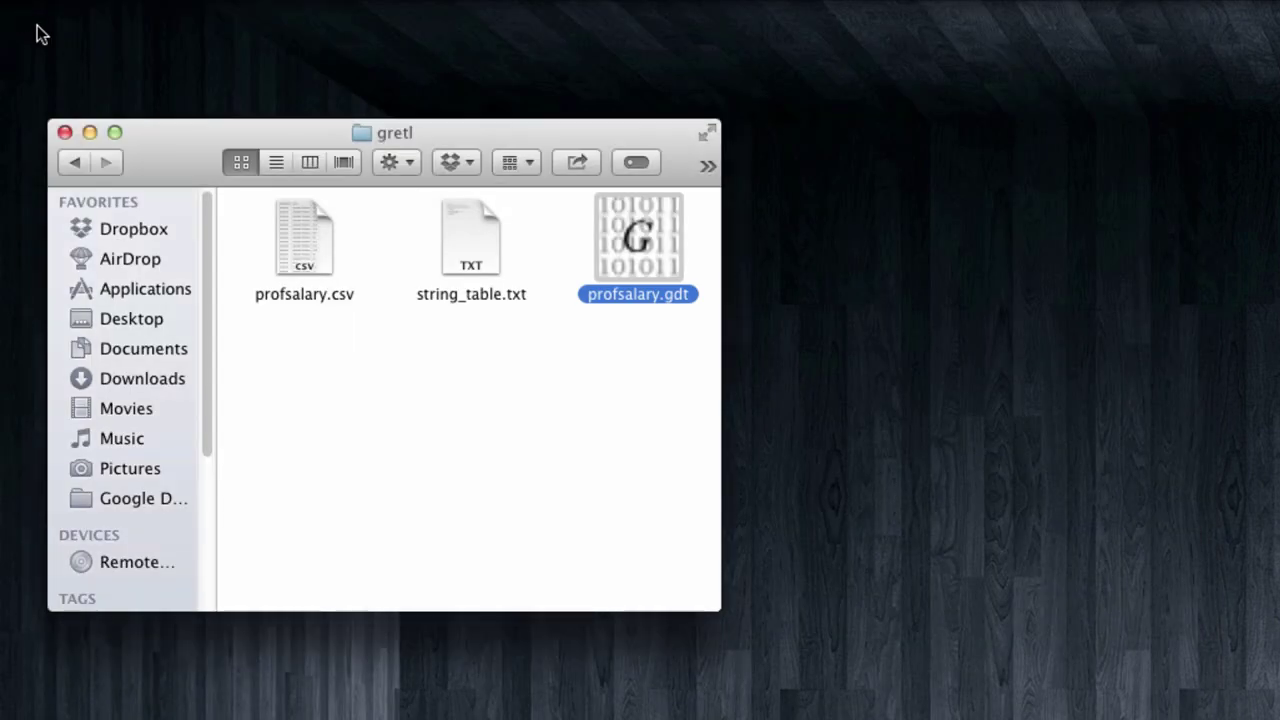
Step: Open profsalary.csv in Excel and enter the header qualification_coded in cell D1
double_click(305, 240)
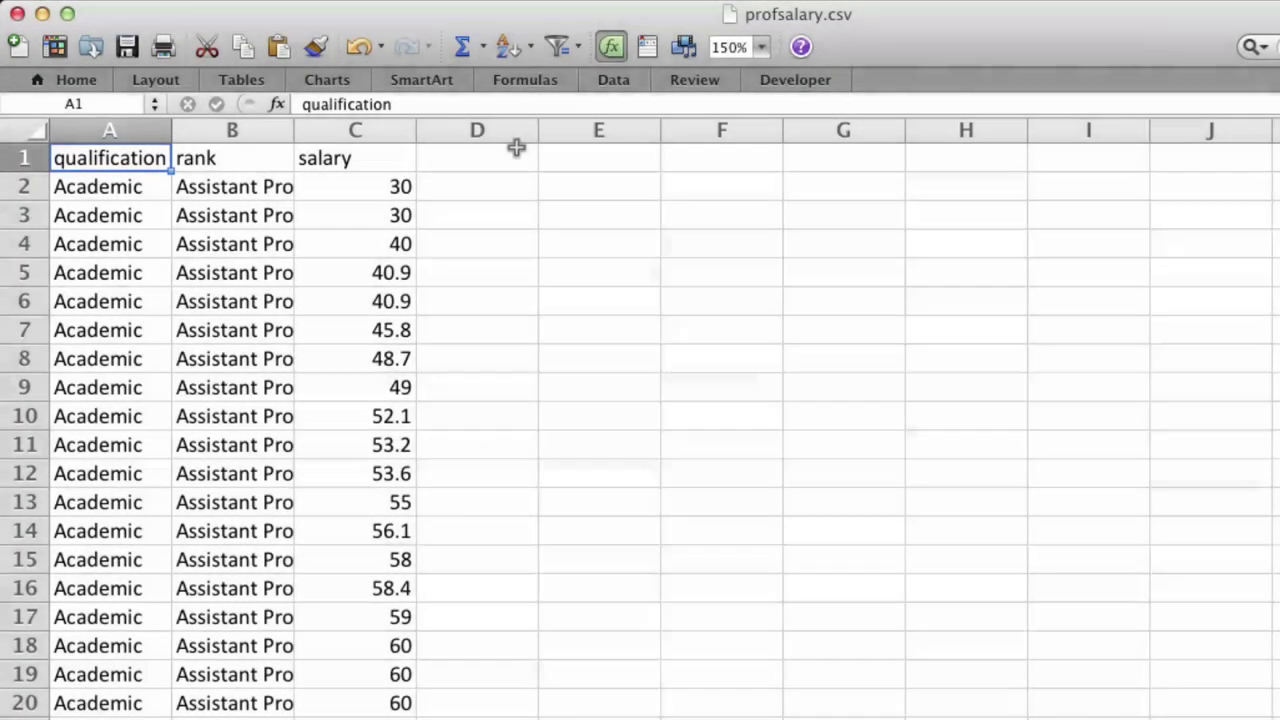
click(510, 150)
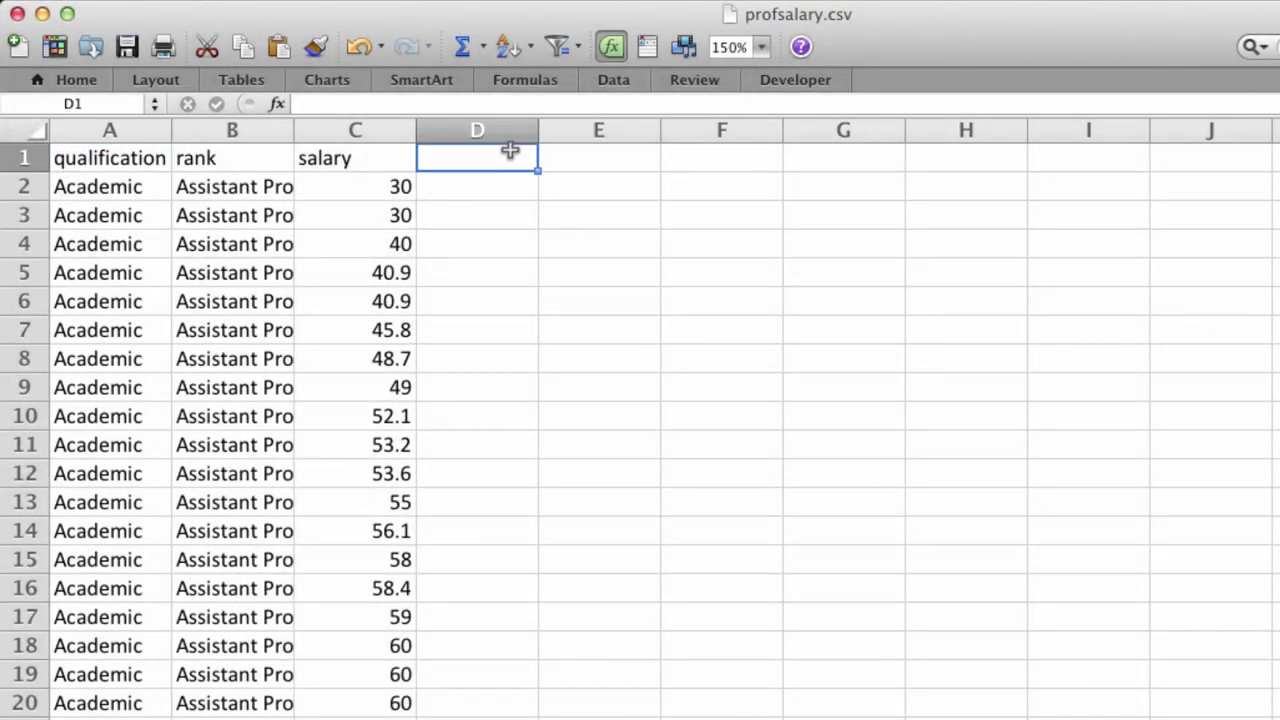
text(q)
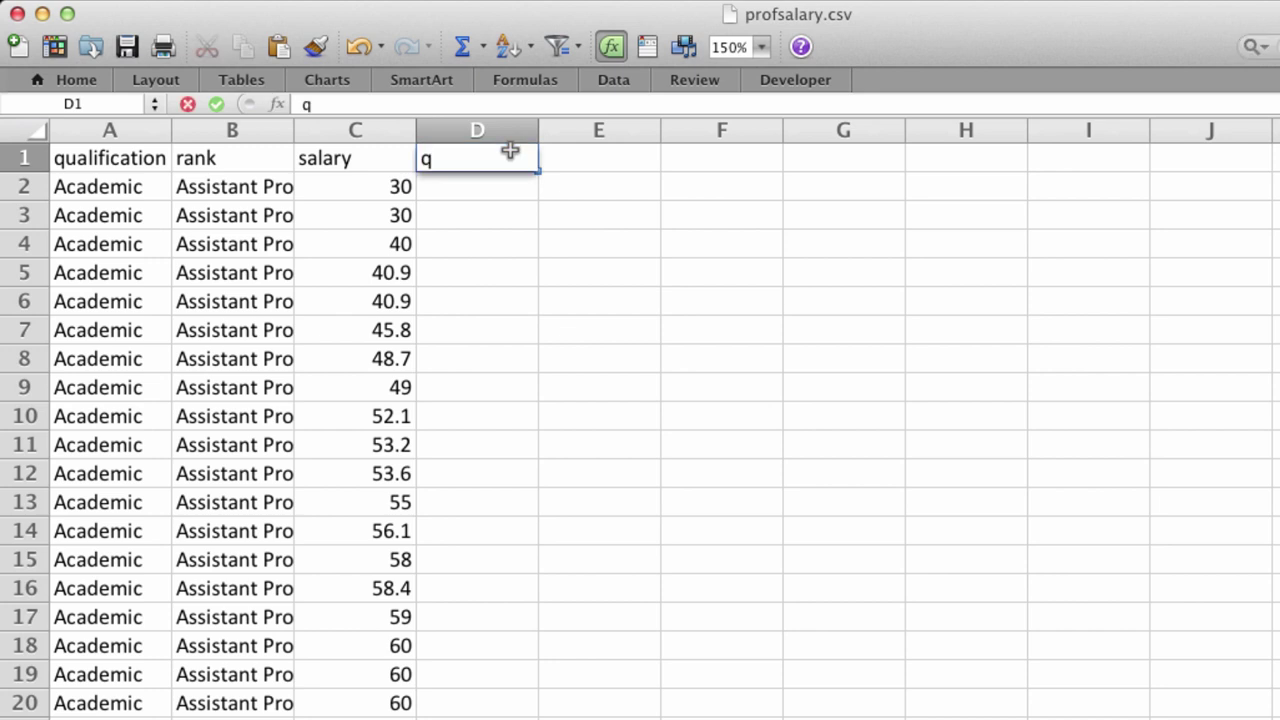
text(ualifi)
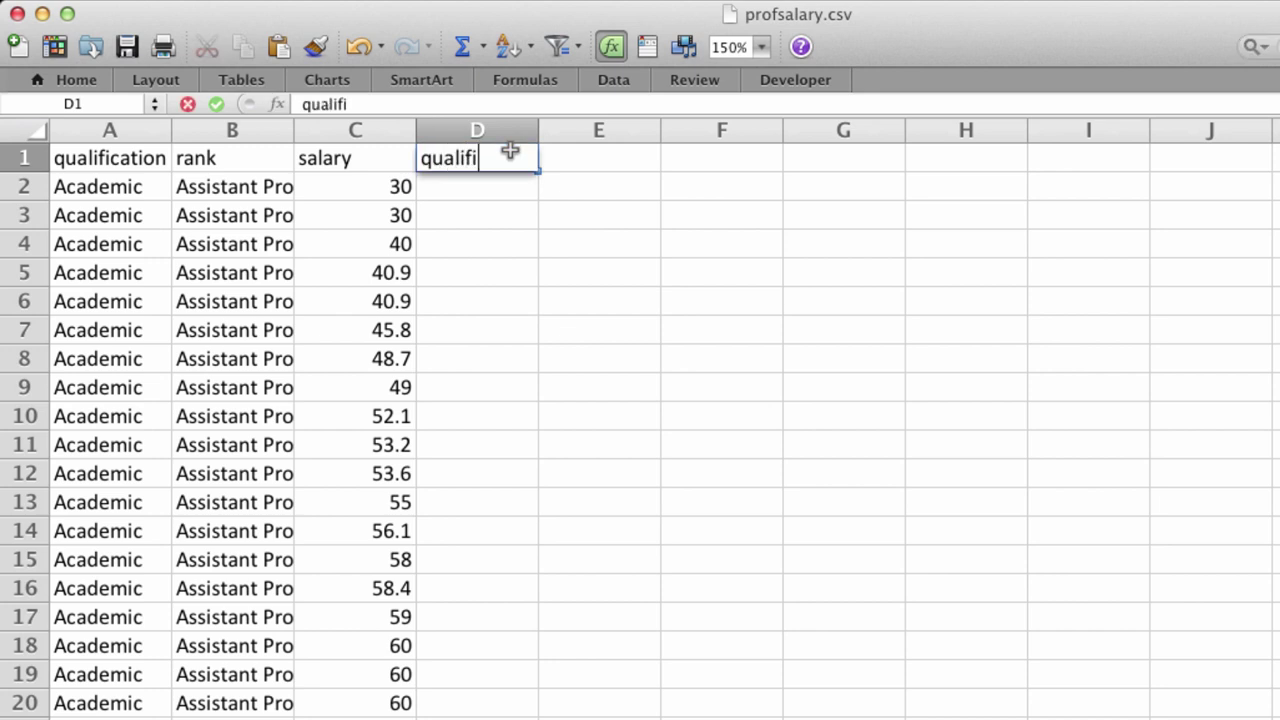
text(cation_coded)
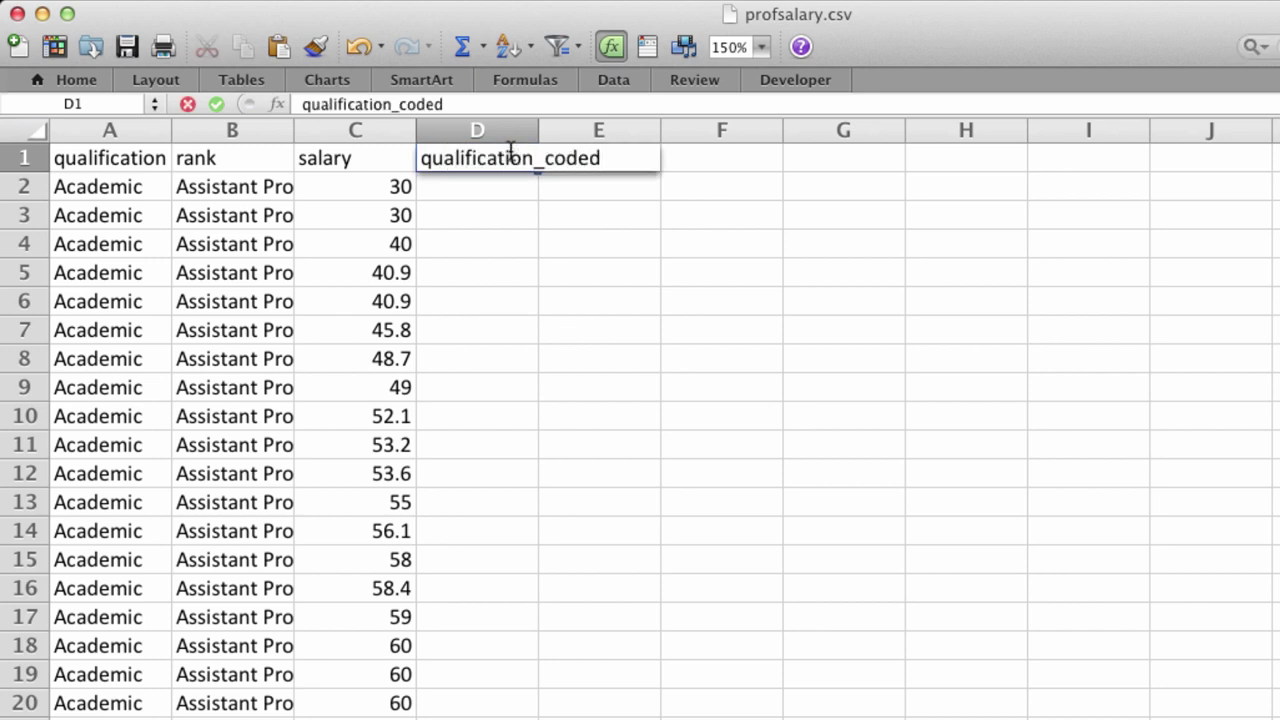
key(Return)
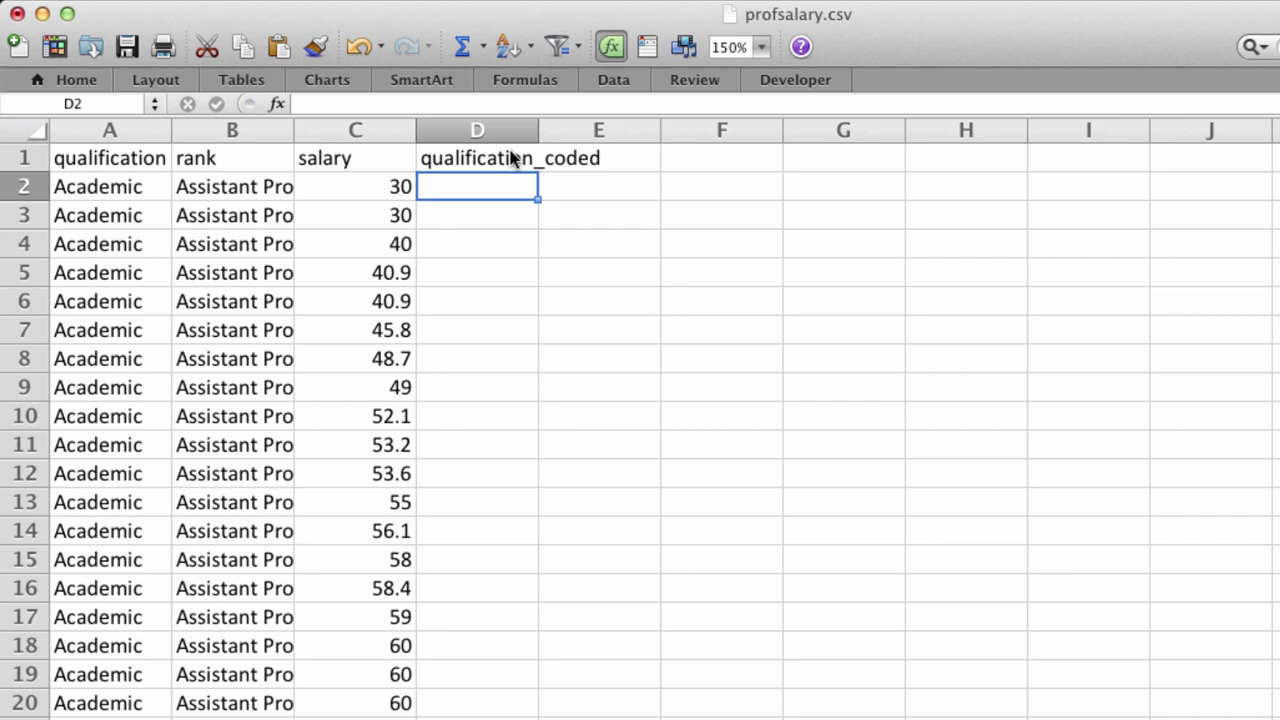
Step: Enter the formula =IF(A2="Academic",1,2) in cell D2 to code the qualification numerically
text(=)
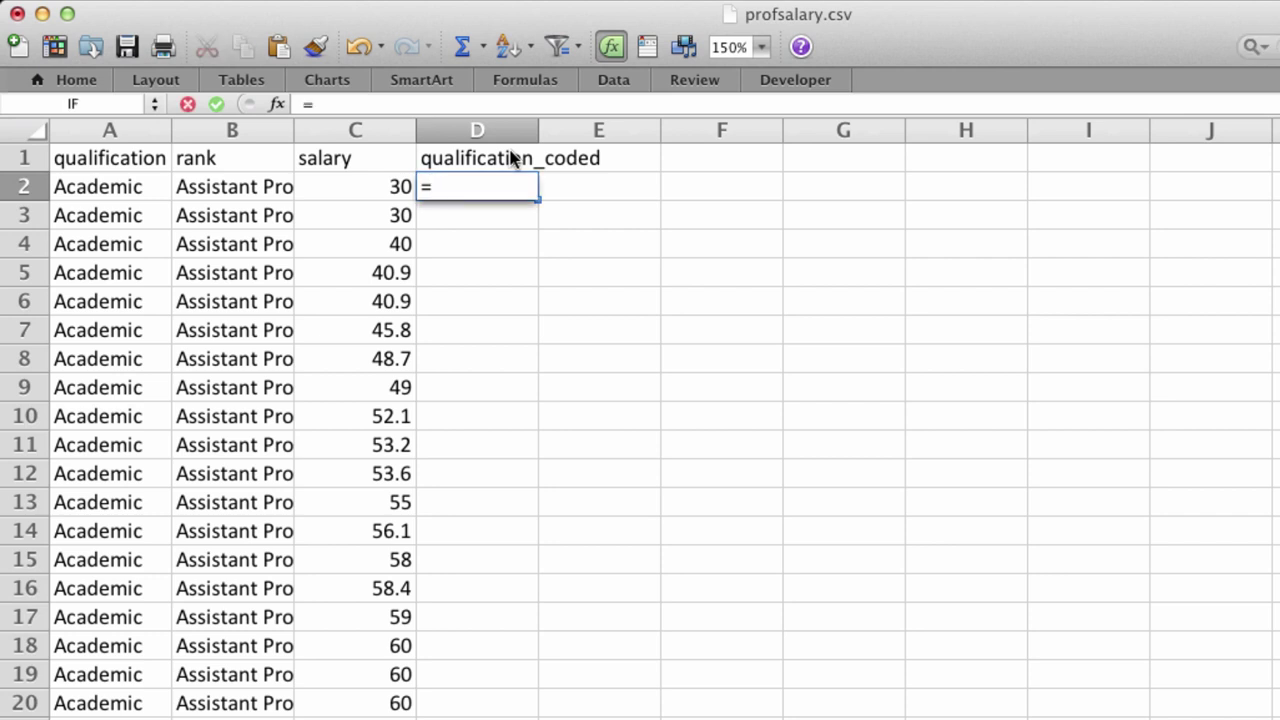
text(if()
key(Left)
key(Left)
key(Left)
text(="A)
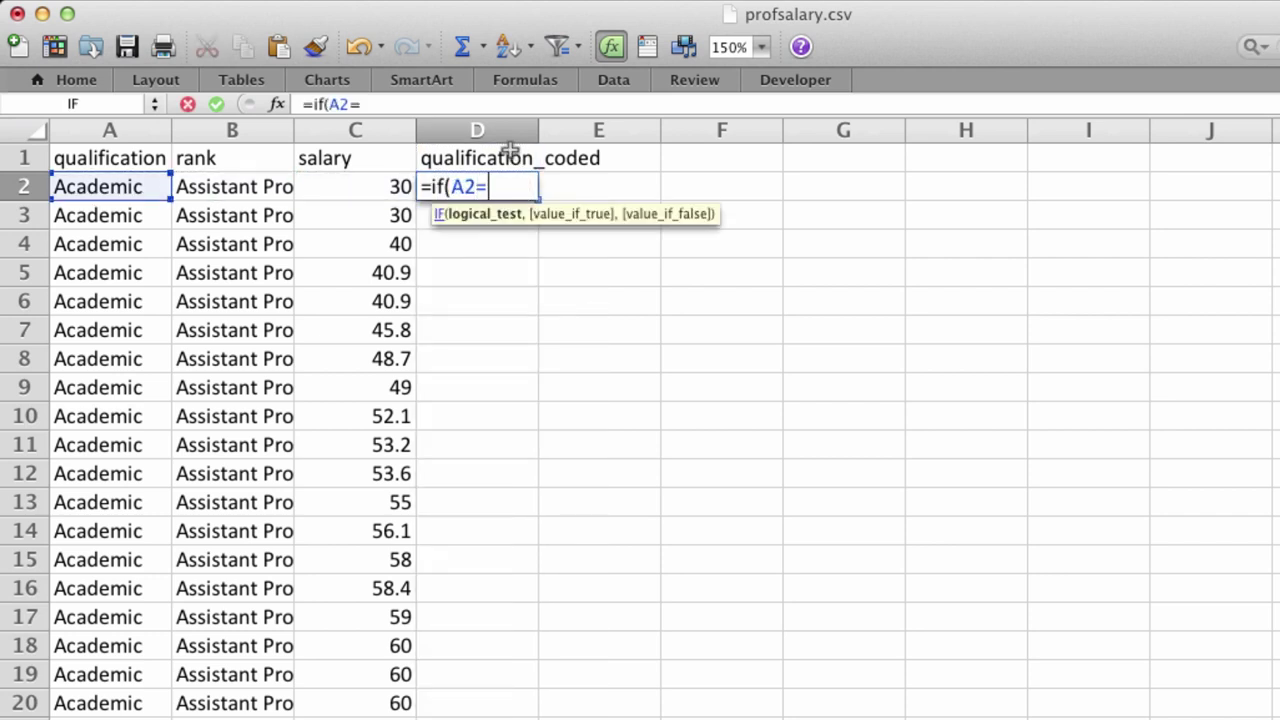
text(cademic)
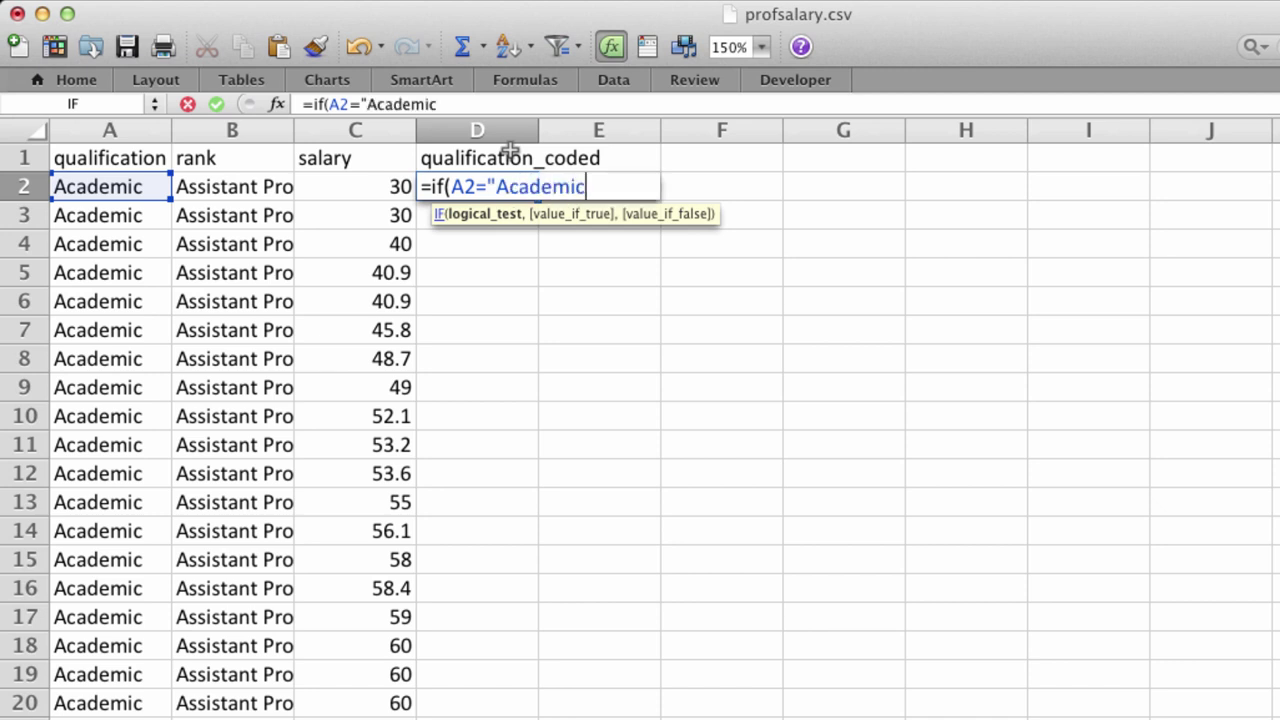
text(",1)
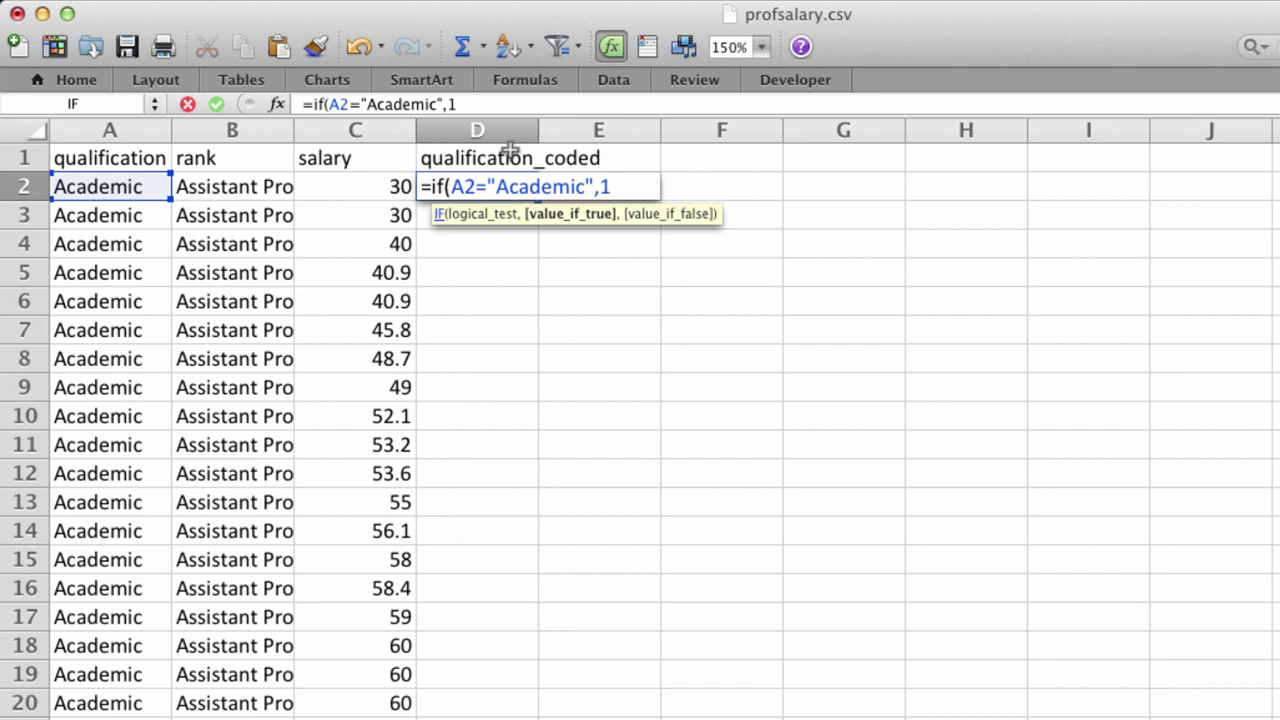
text(,2)
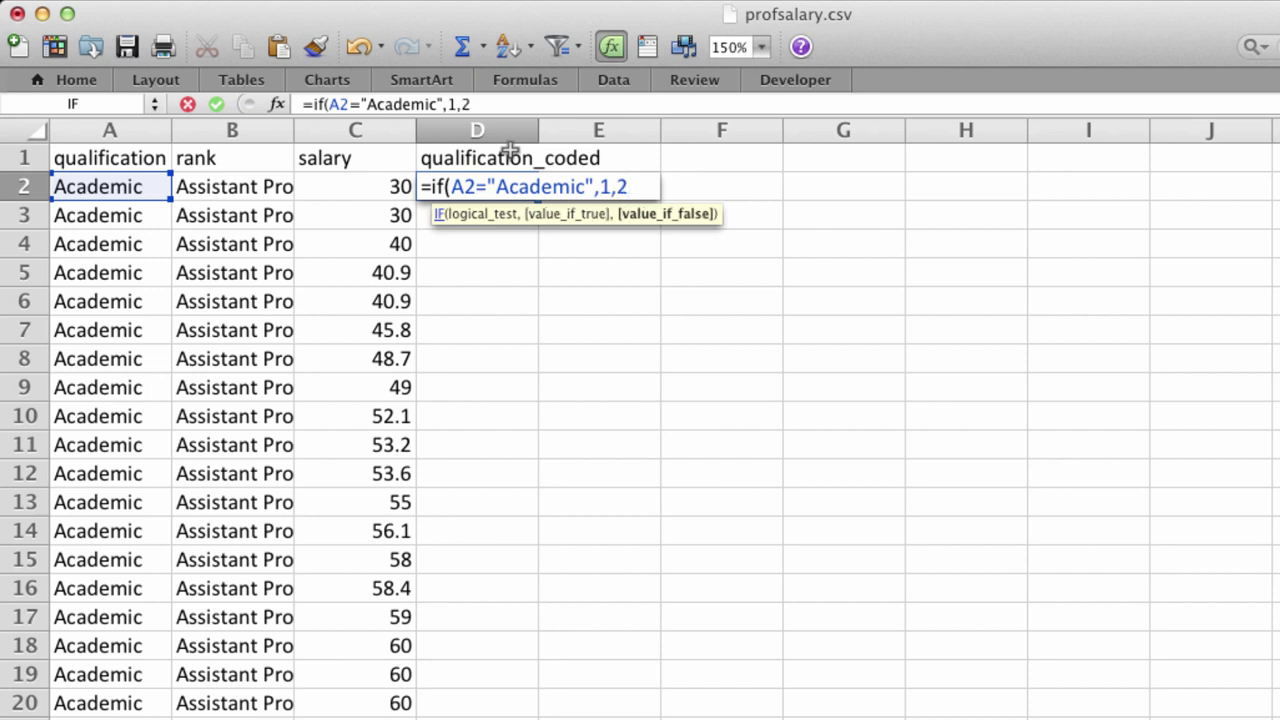
text())
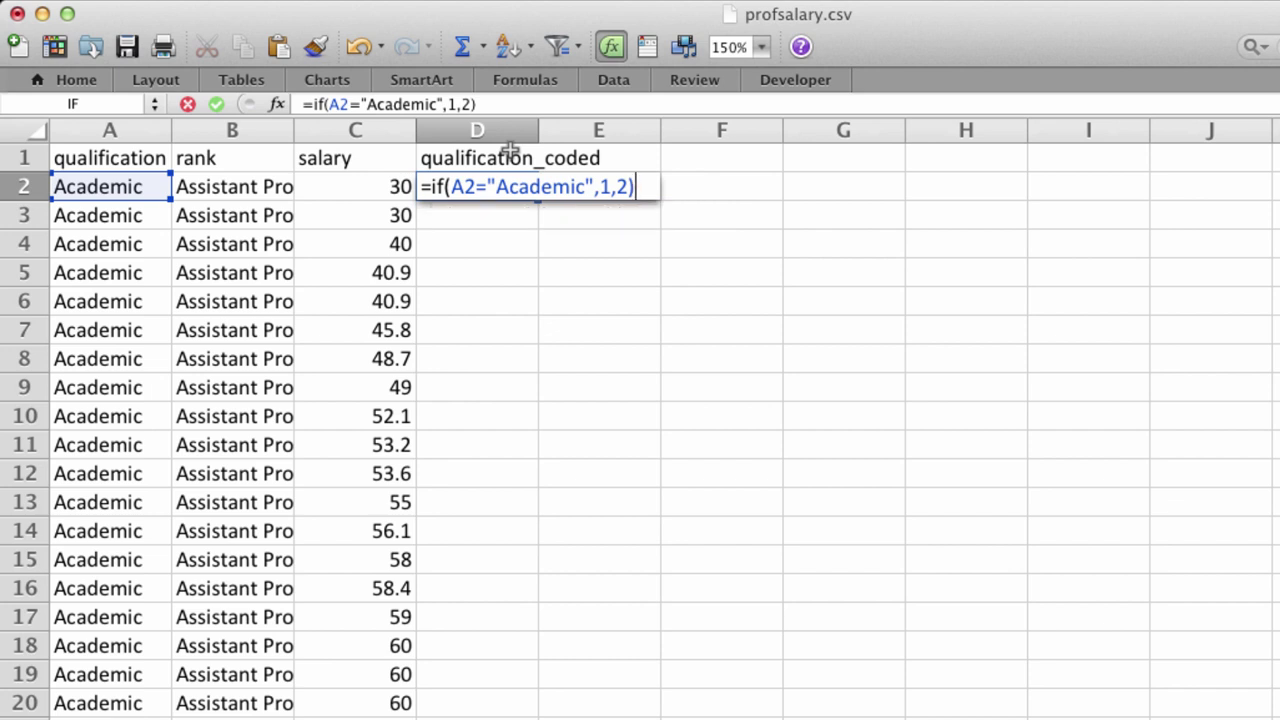
key(Return)
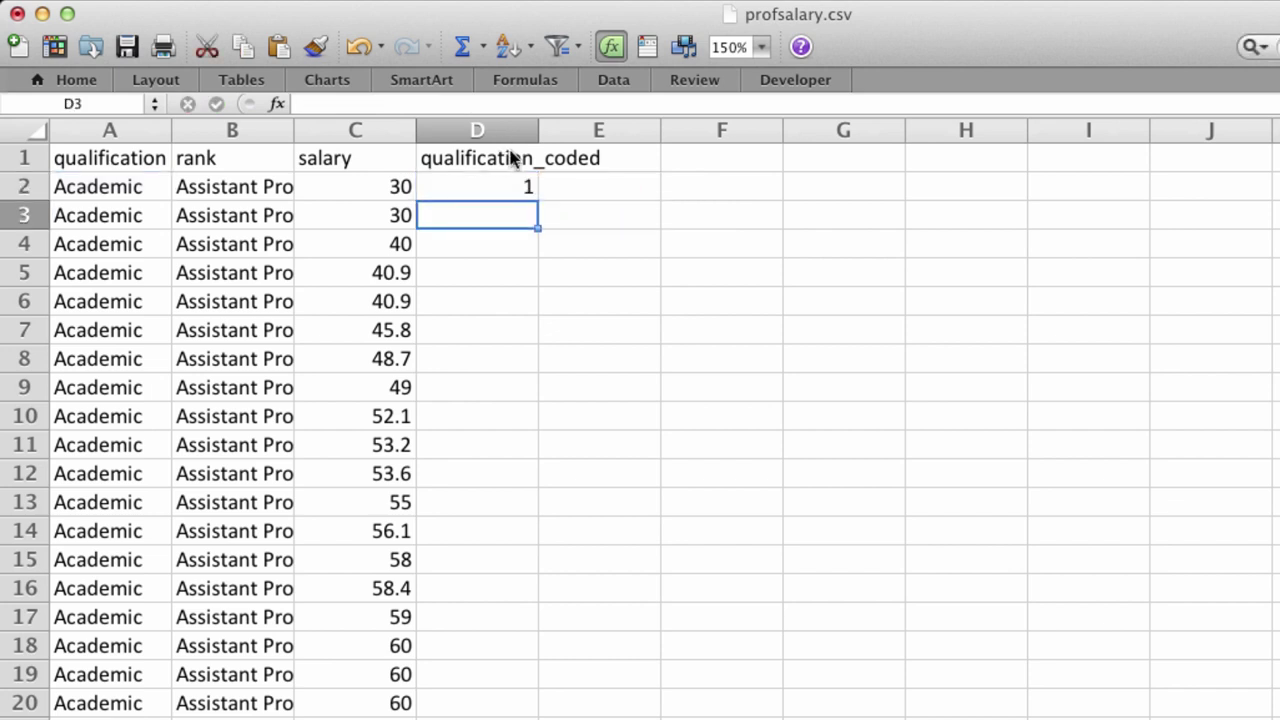
Step: Fill the D2 formula down the qualification_coded column and replace the column's formulas with their values
click(503, 185)
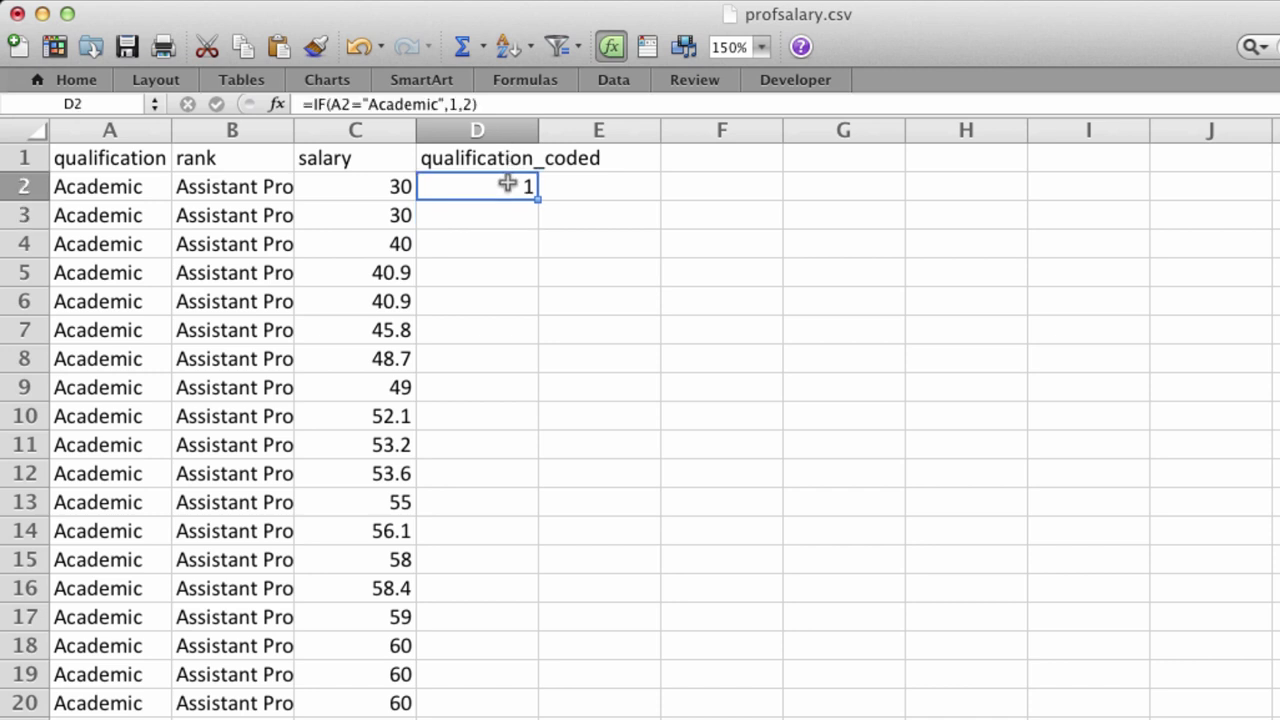
double_click(536, 200)
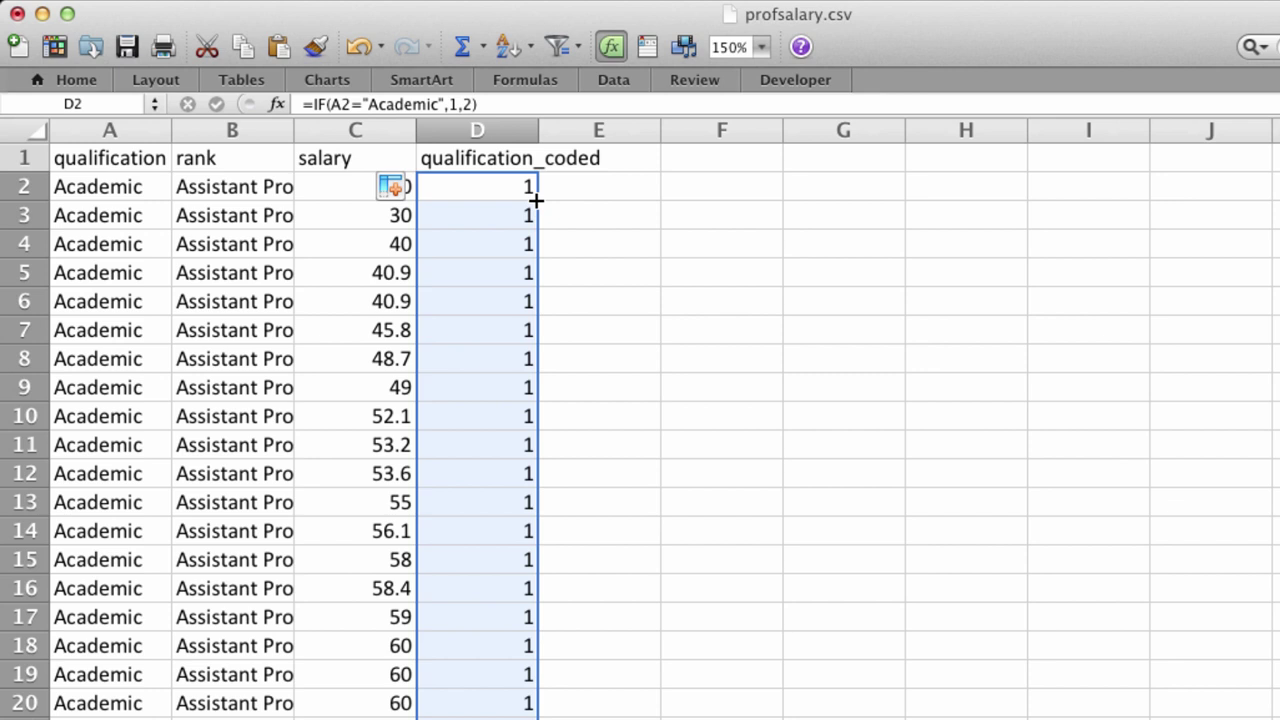
key(super+c)
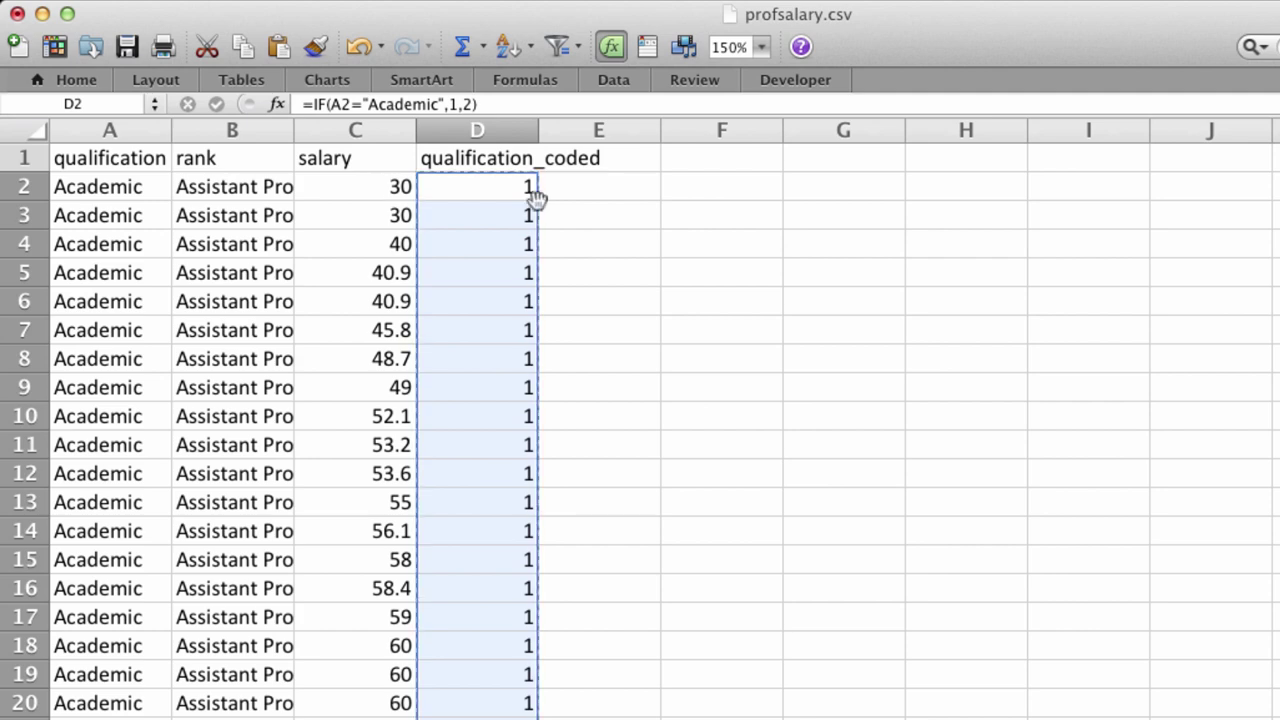
right_click(528, 200)
click(548, 232)
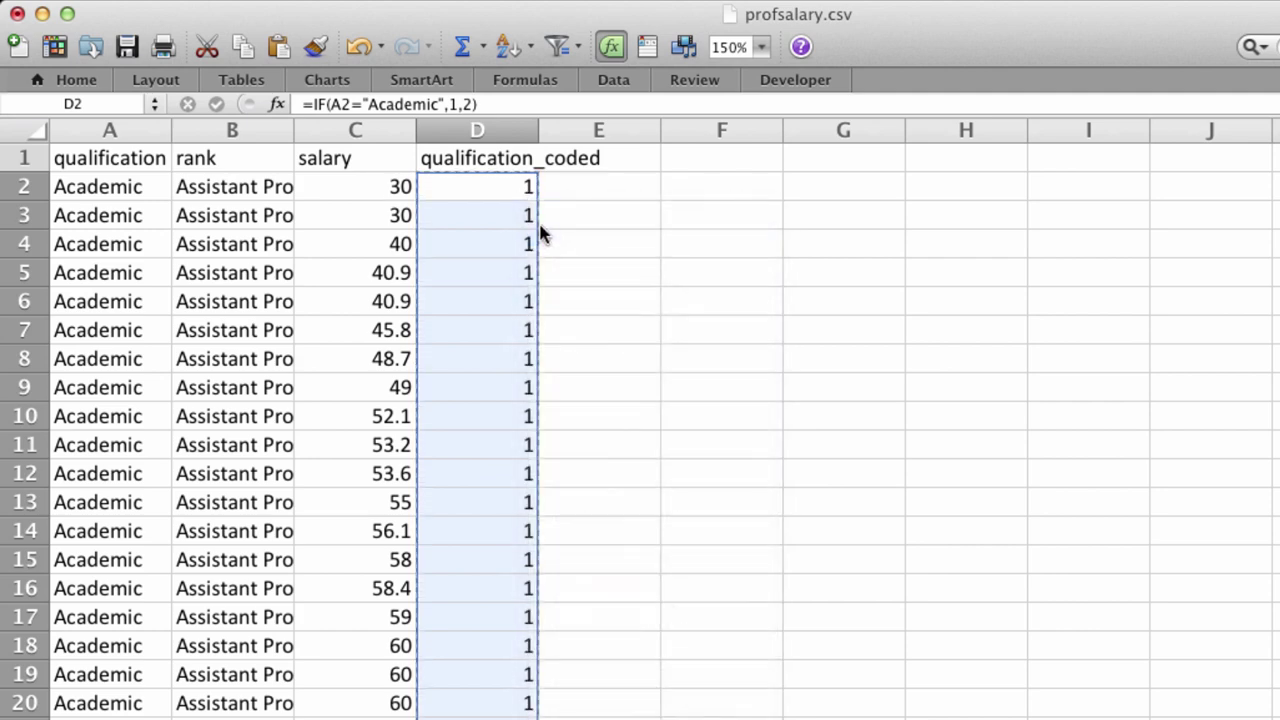
right_click(480, 184)
click(540, 267)
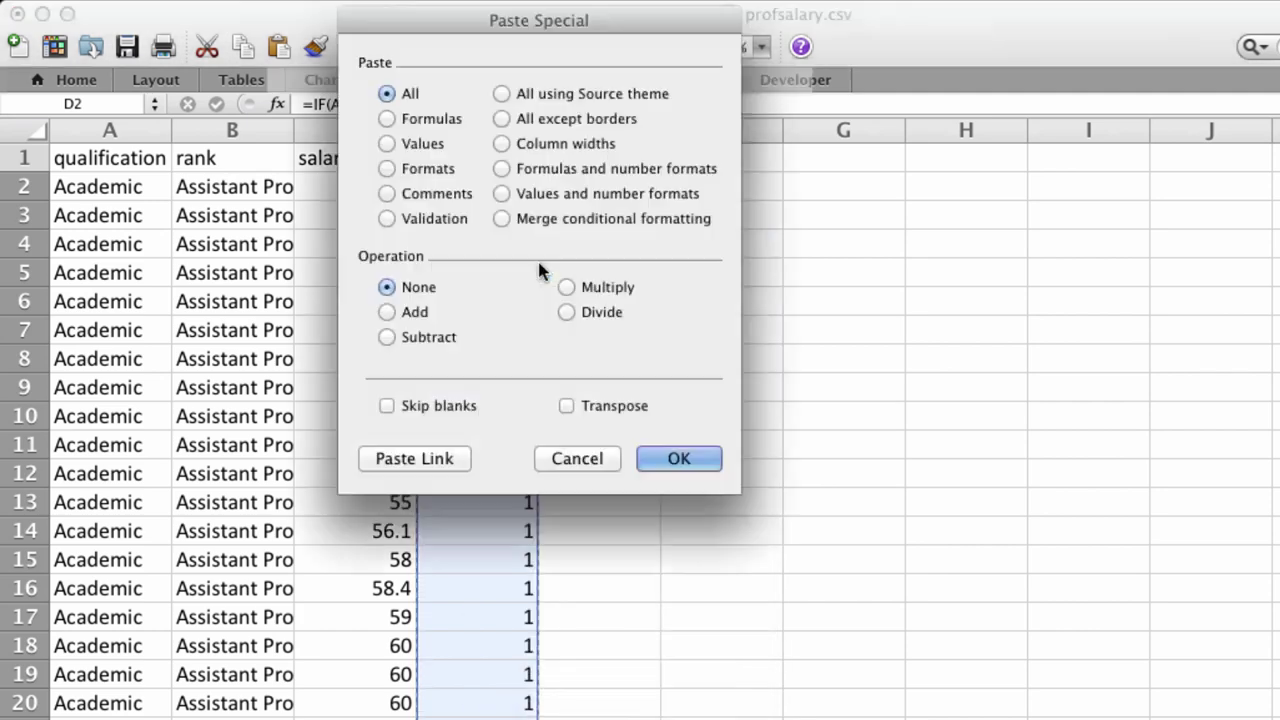
click(387, 144)
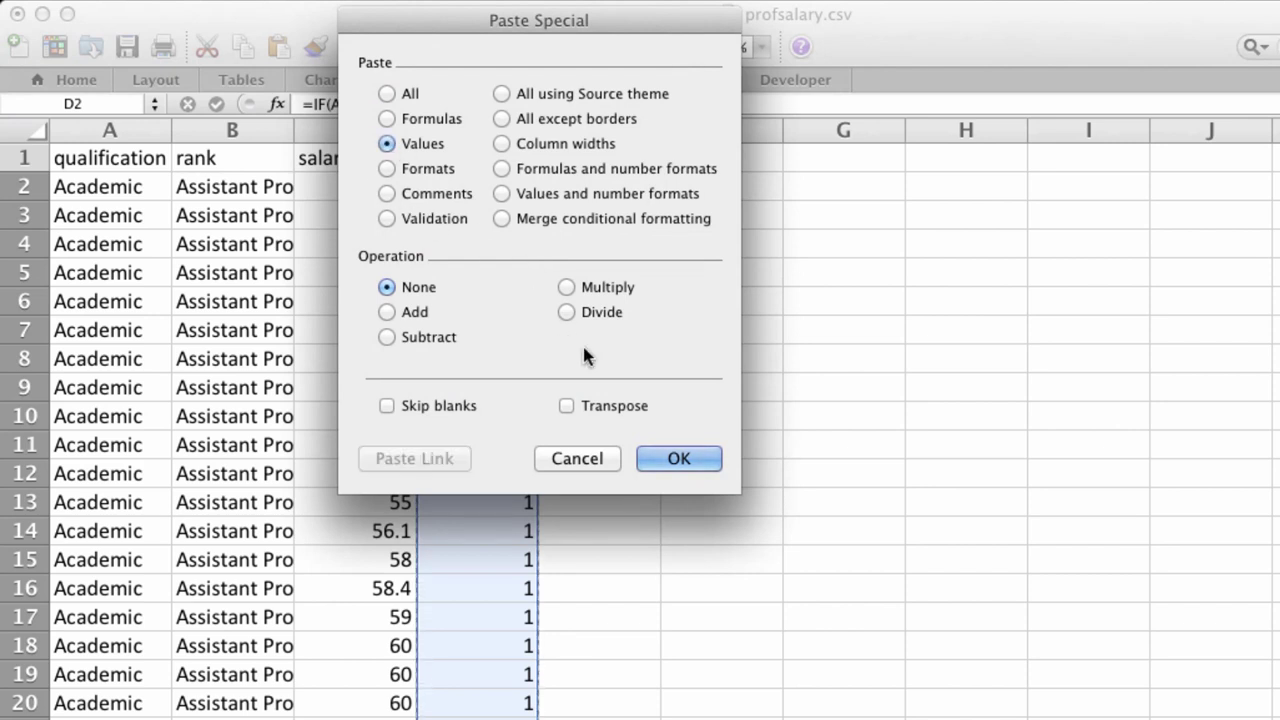
click(668, 459)
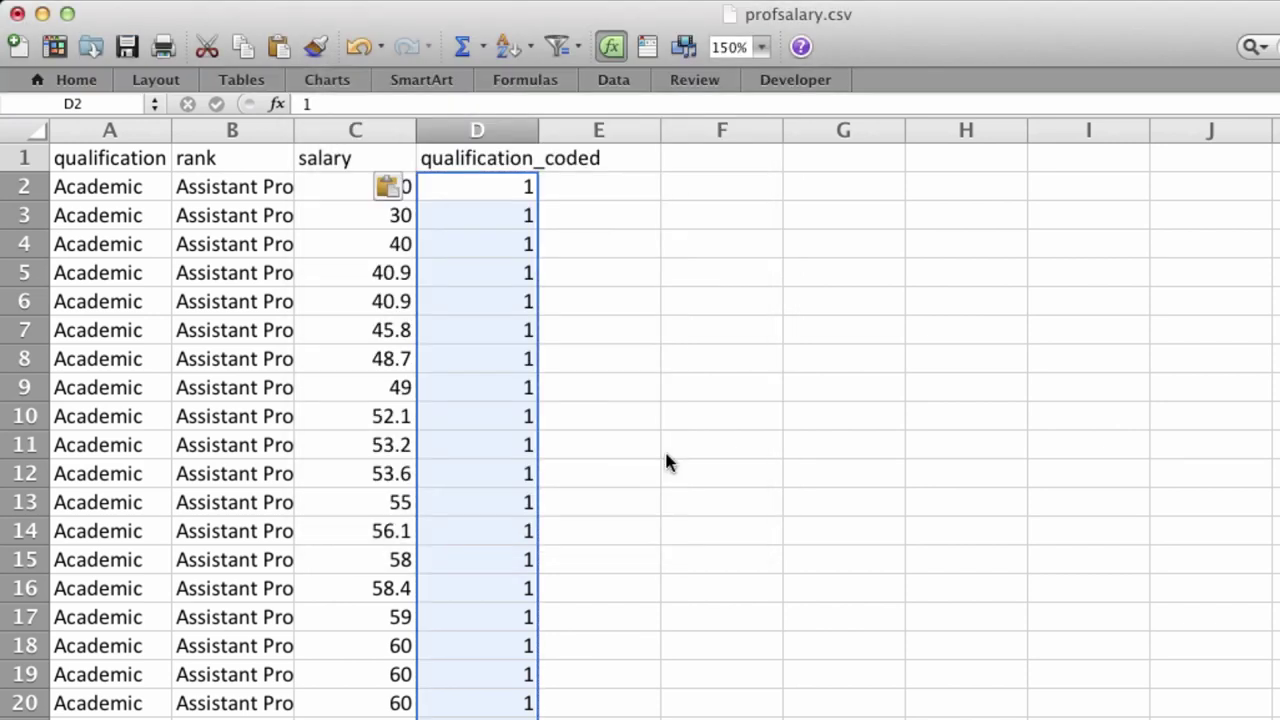
Step: Delete the original qualification column A from the sheet
click(101, 126)
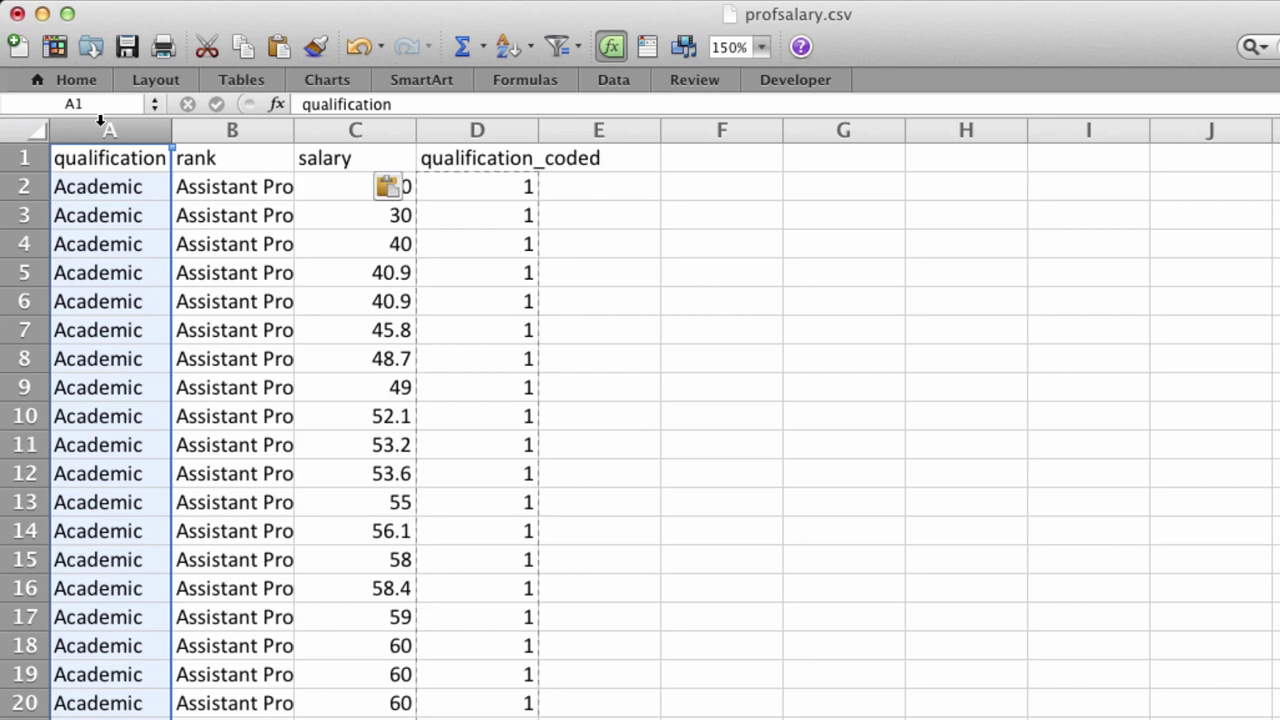
right_click(100, 121)
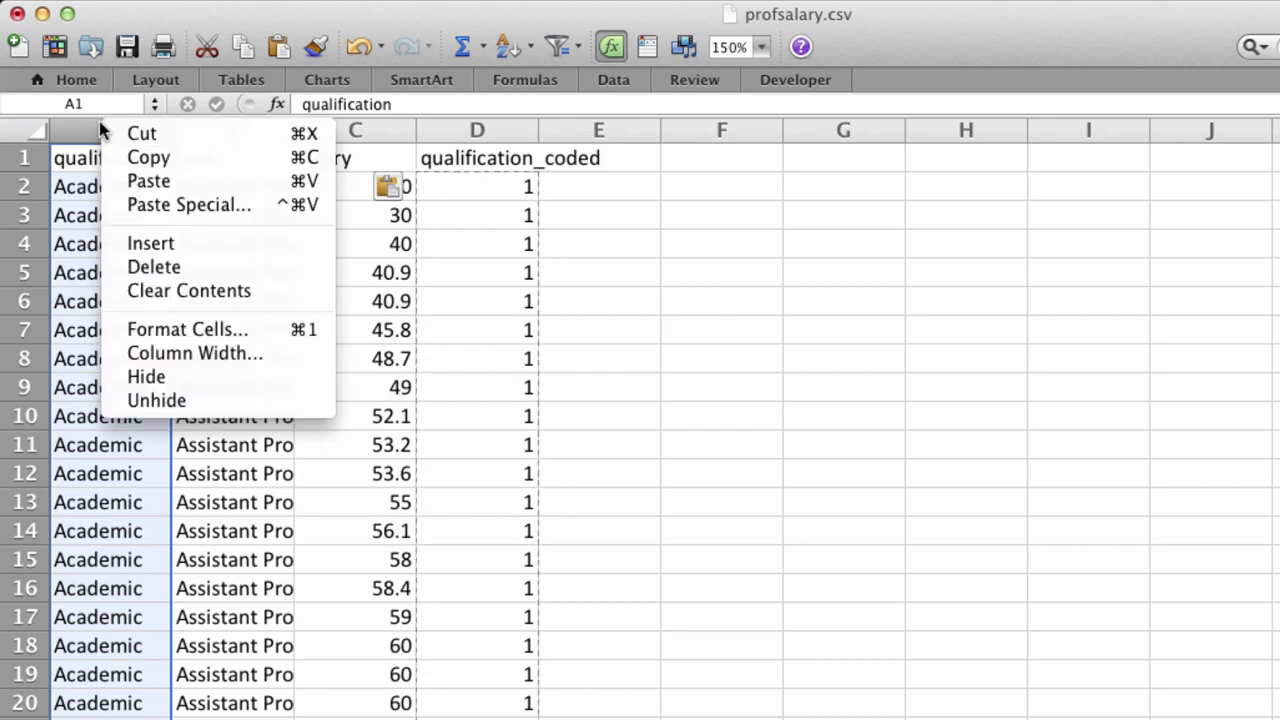
click(149, 267)
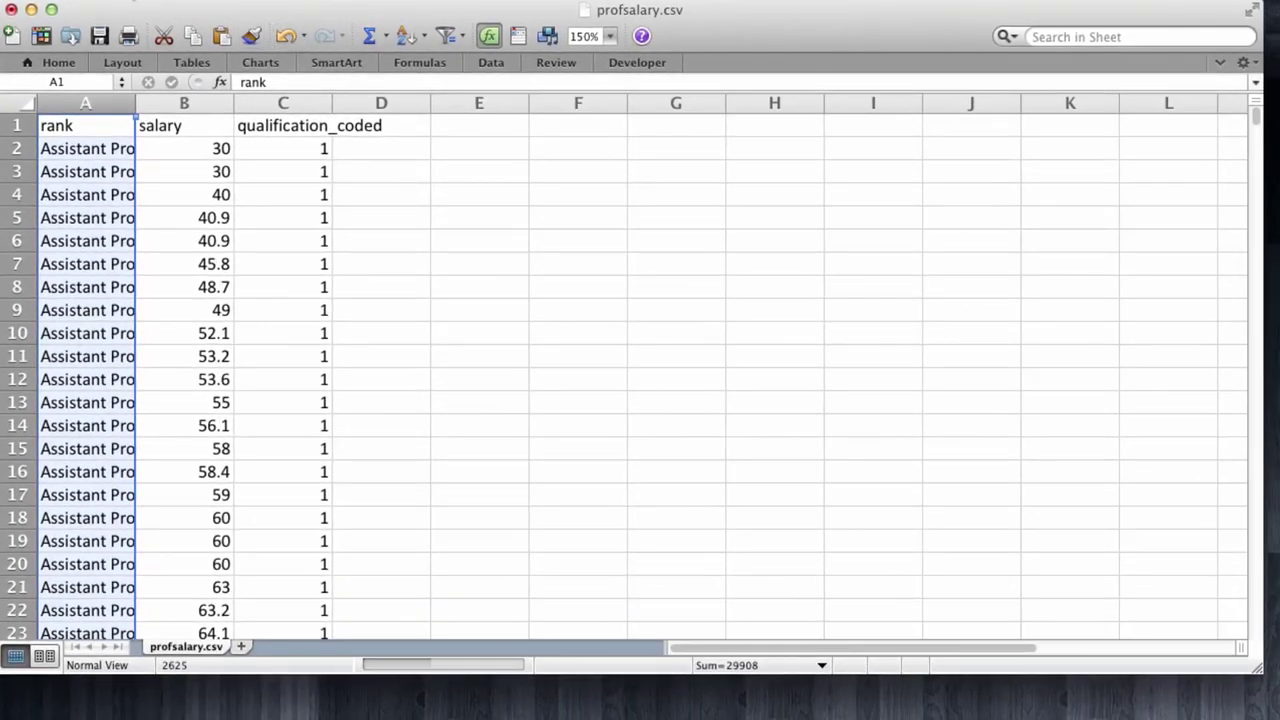
Step: Save the sheet as the CSV file profsalary_coded in the gretl folder and close the workbook without saving again
click(145, 0)
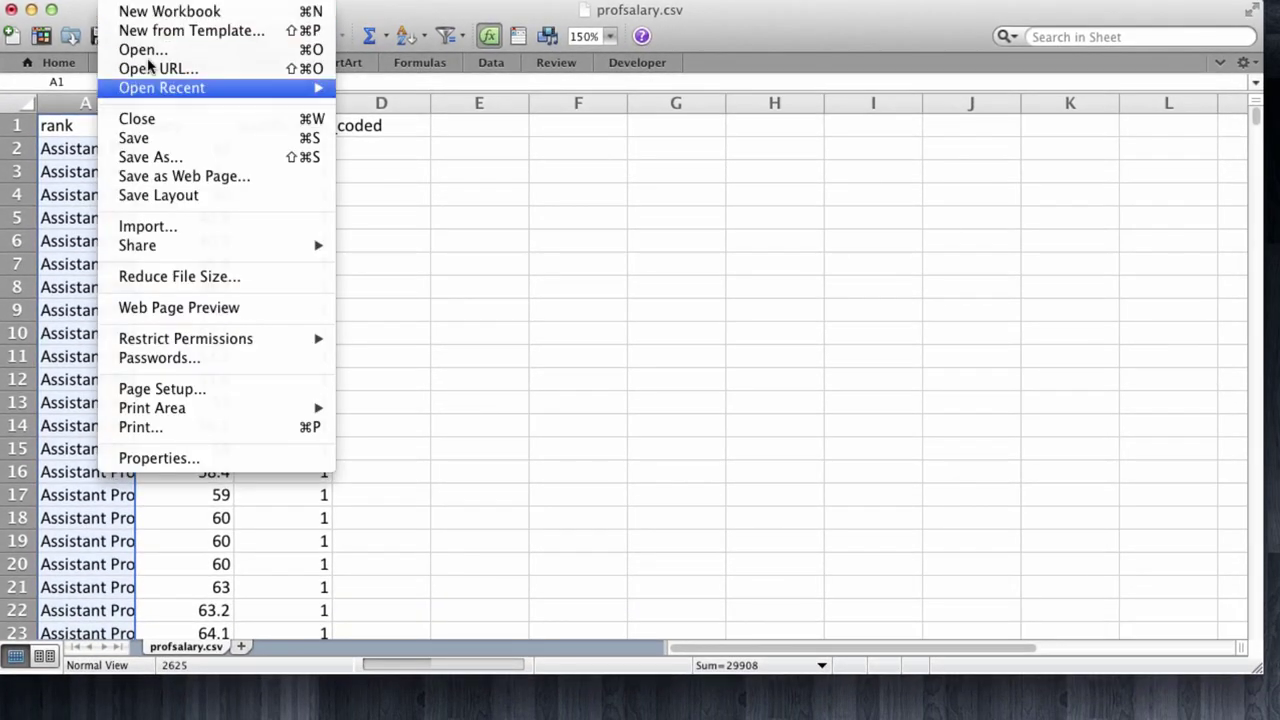
click(150, 157)
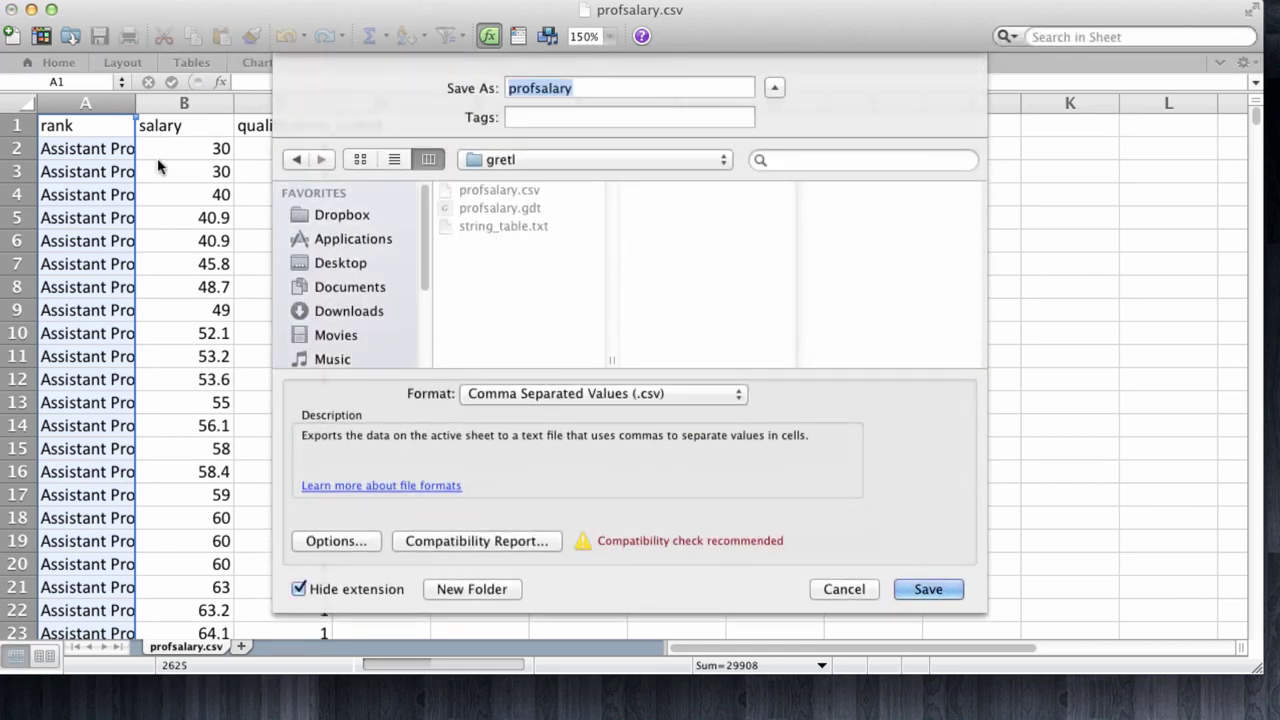
key(Right)
text(_coded)
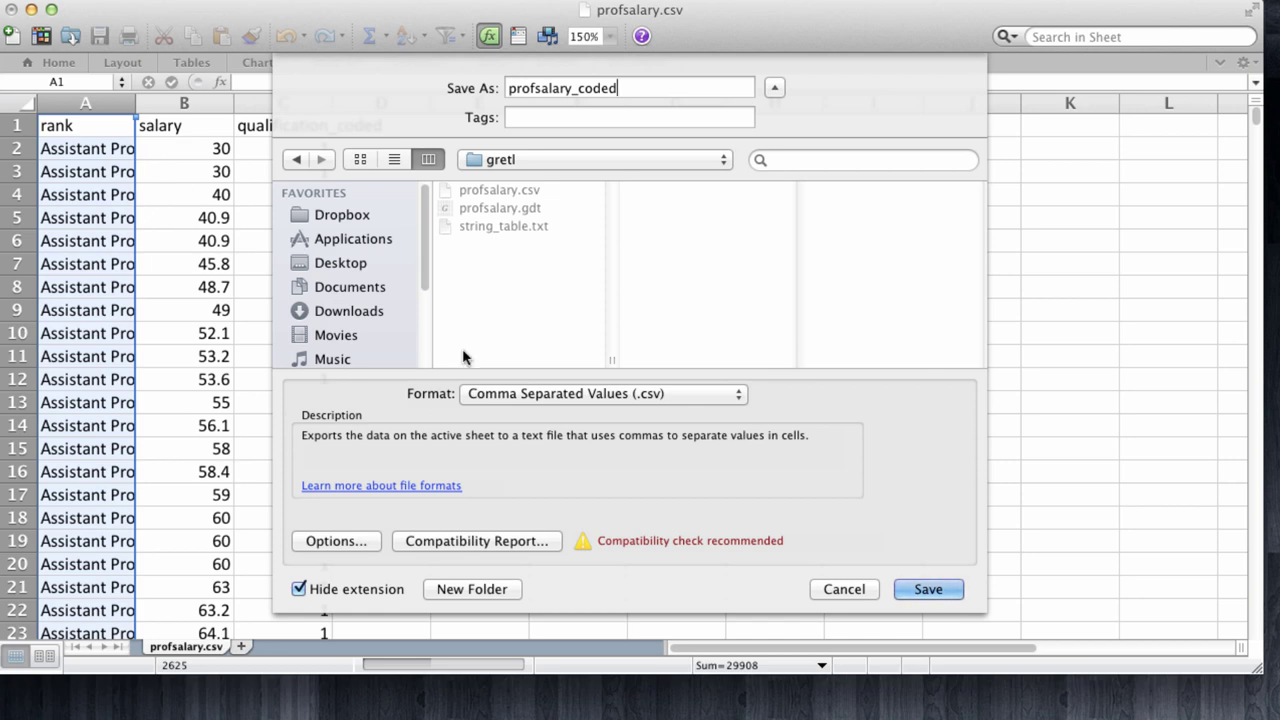
click(928, 589)
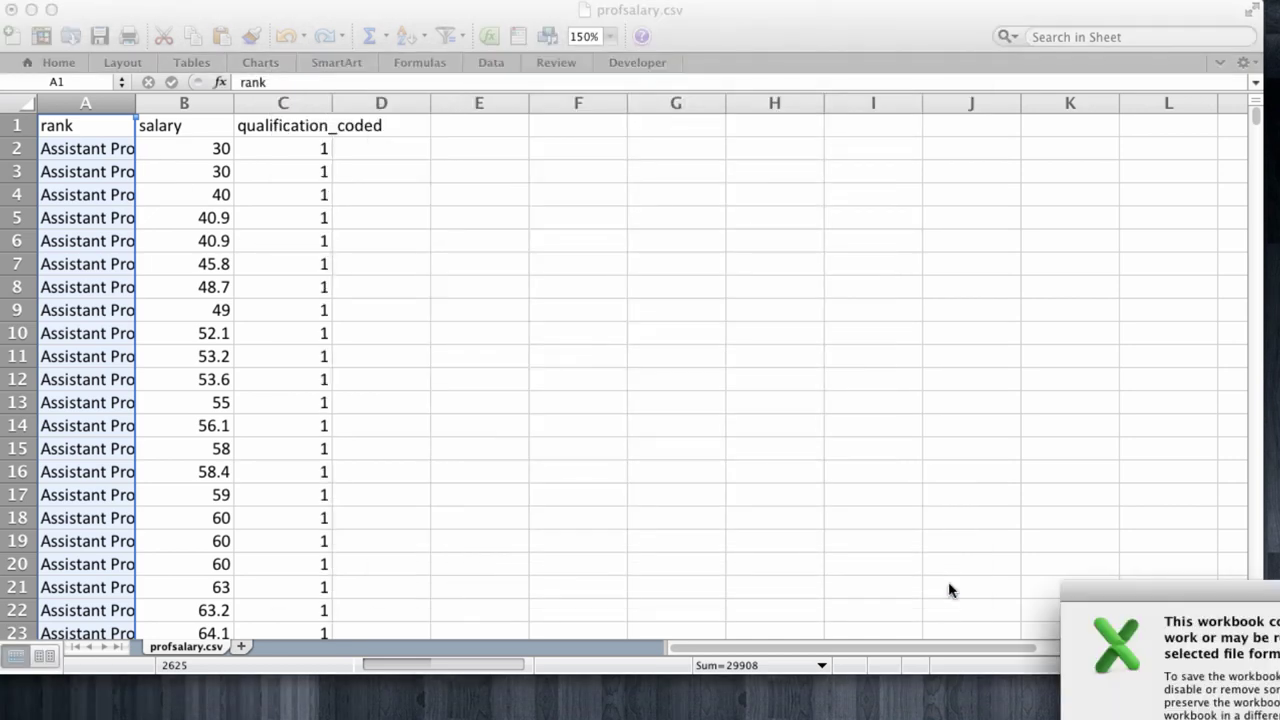
click(1090, 598)
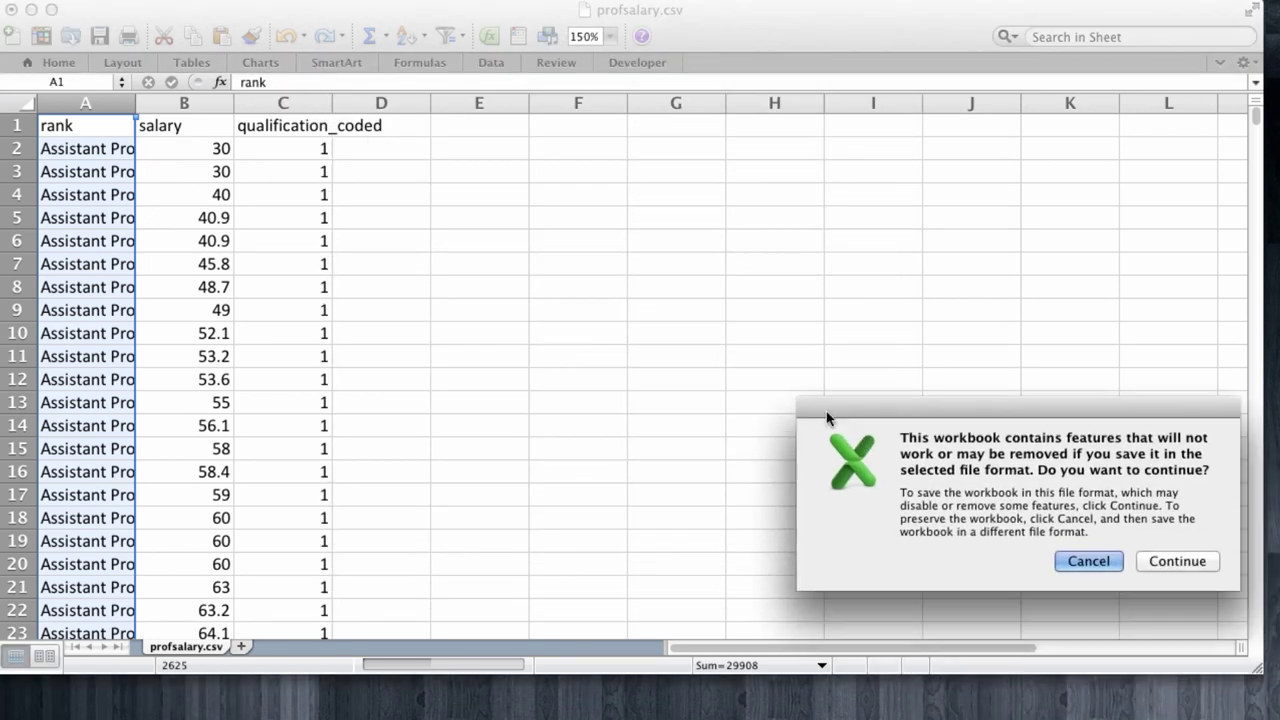
click(1150, 564)
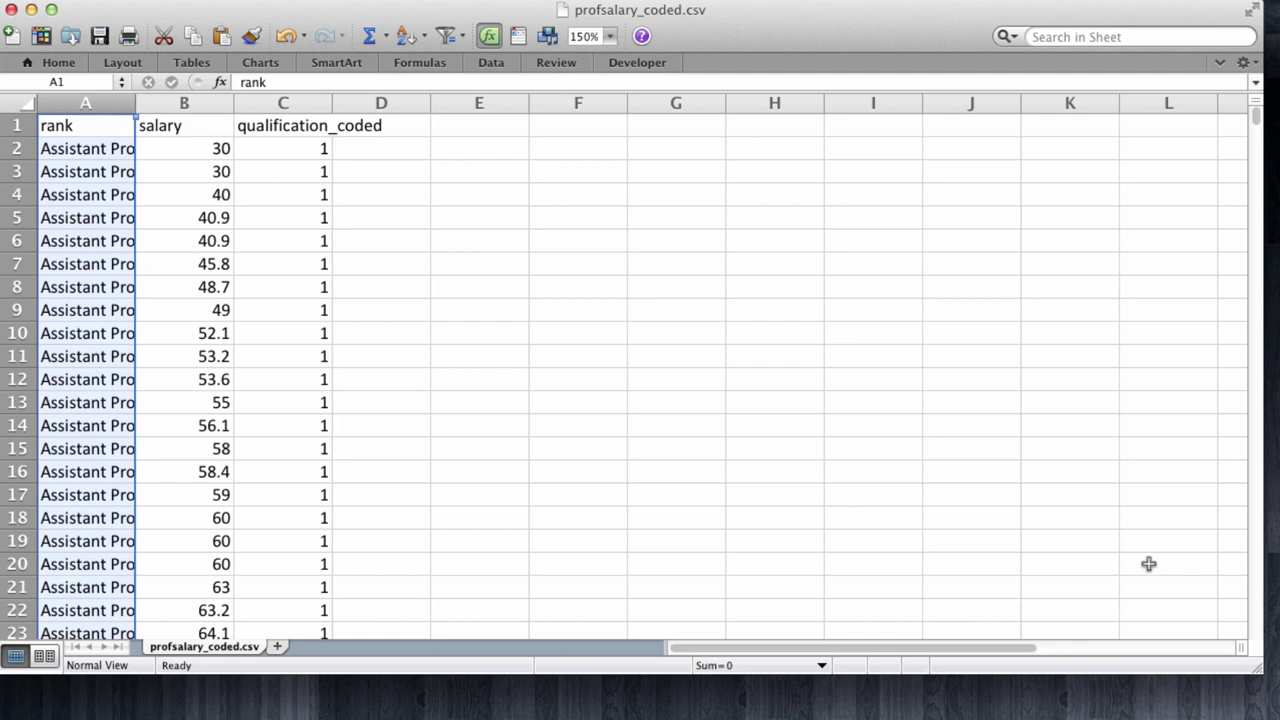
key(super+w)
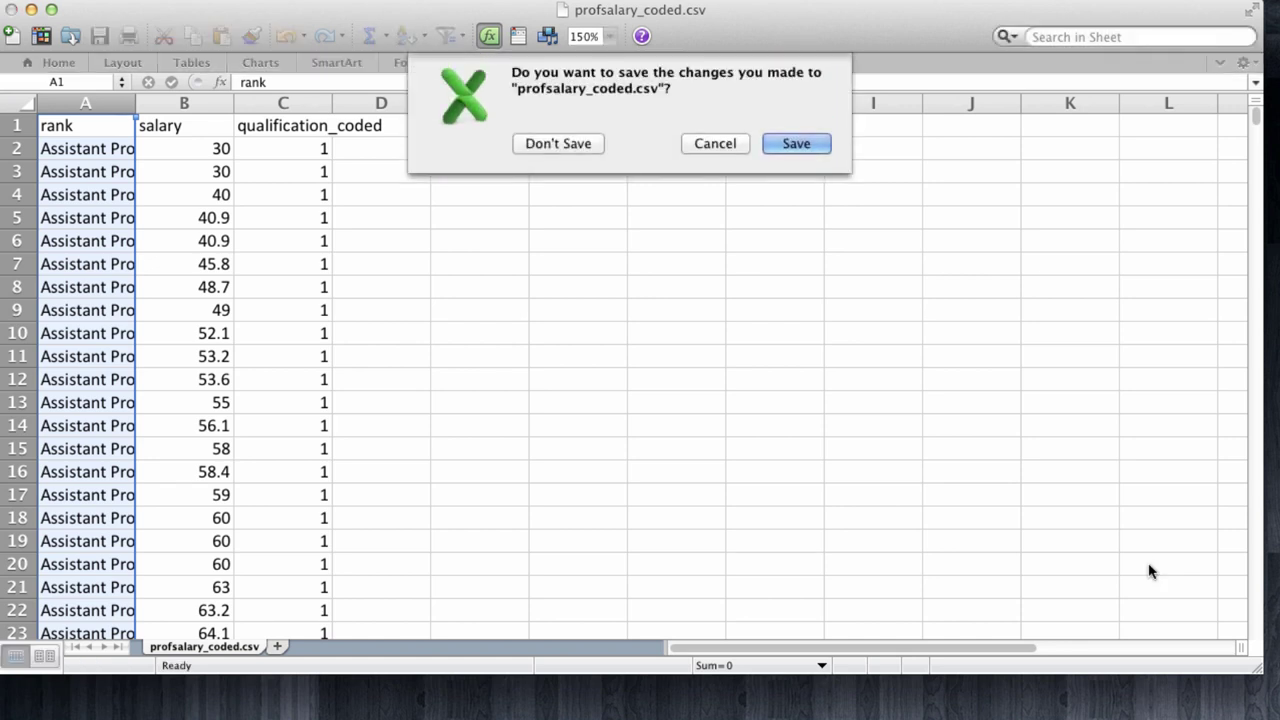
click(585, 143)
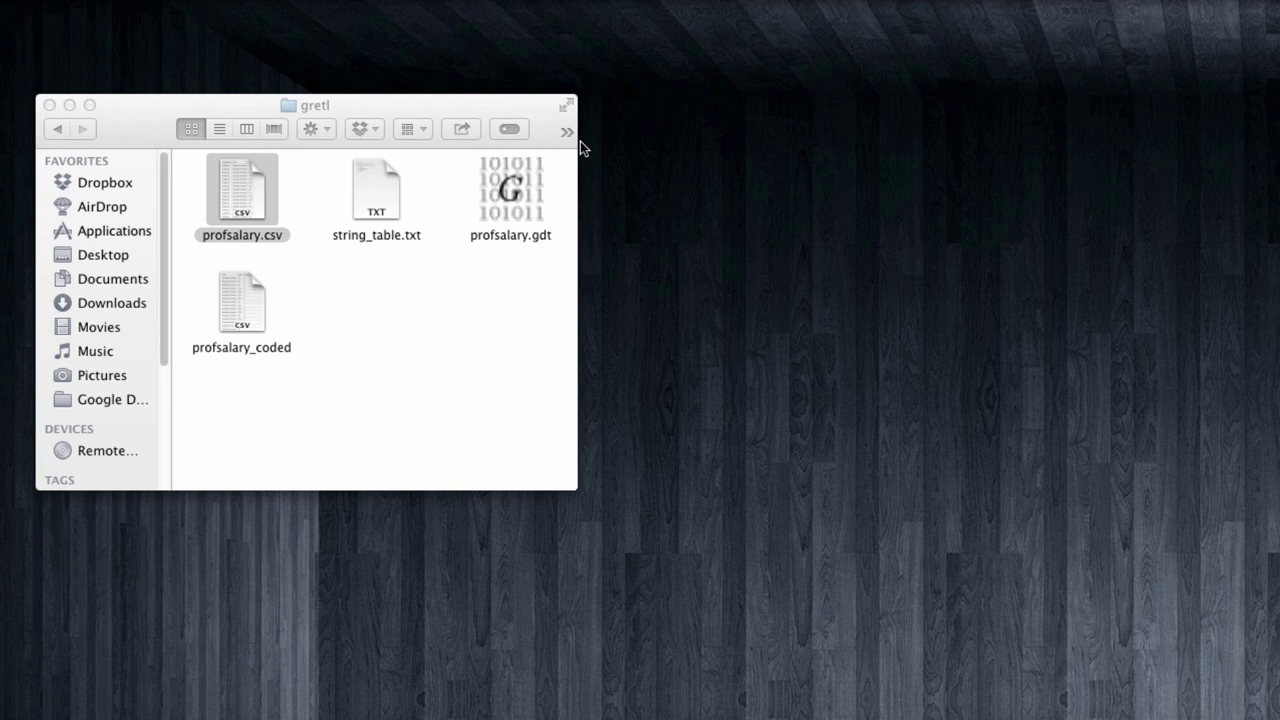
Step: Switch to gretl and open the CSV data file profsalary_coded.csv
key(super+Tab)
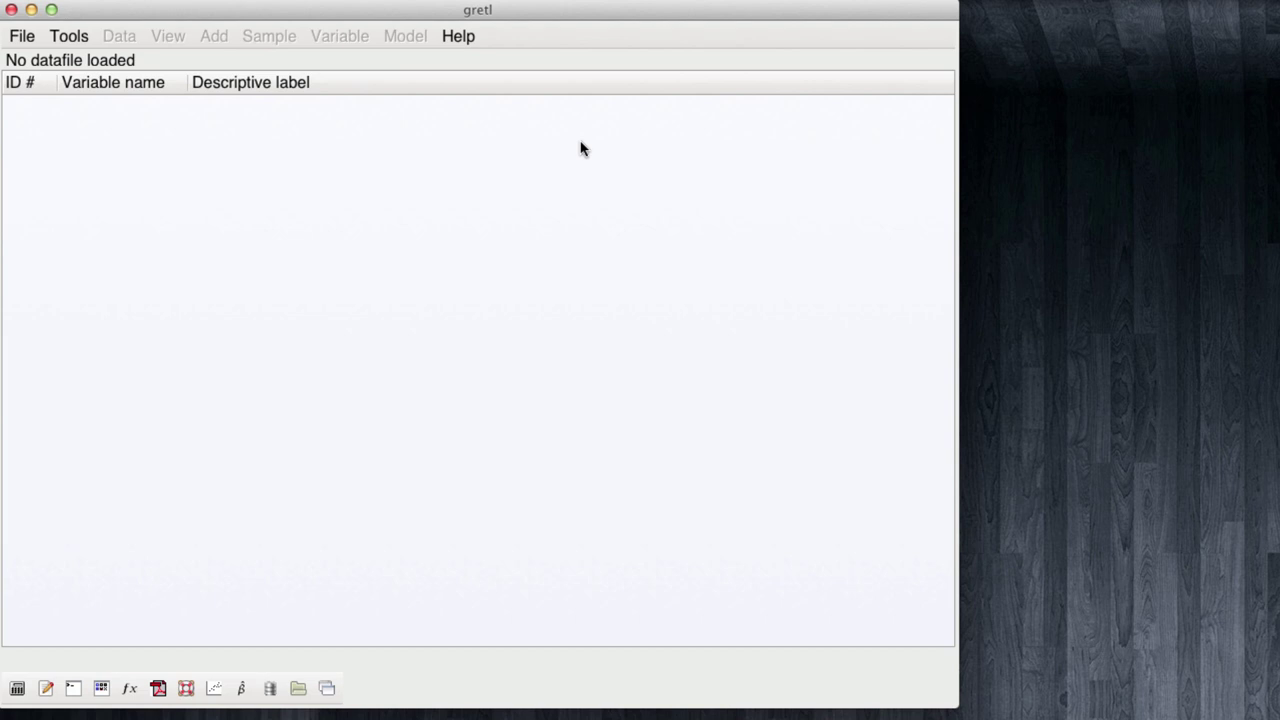
click(22, 40)
mouse_move(46, 62)
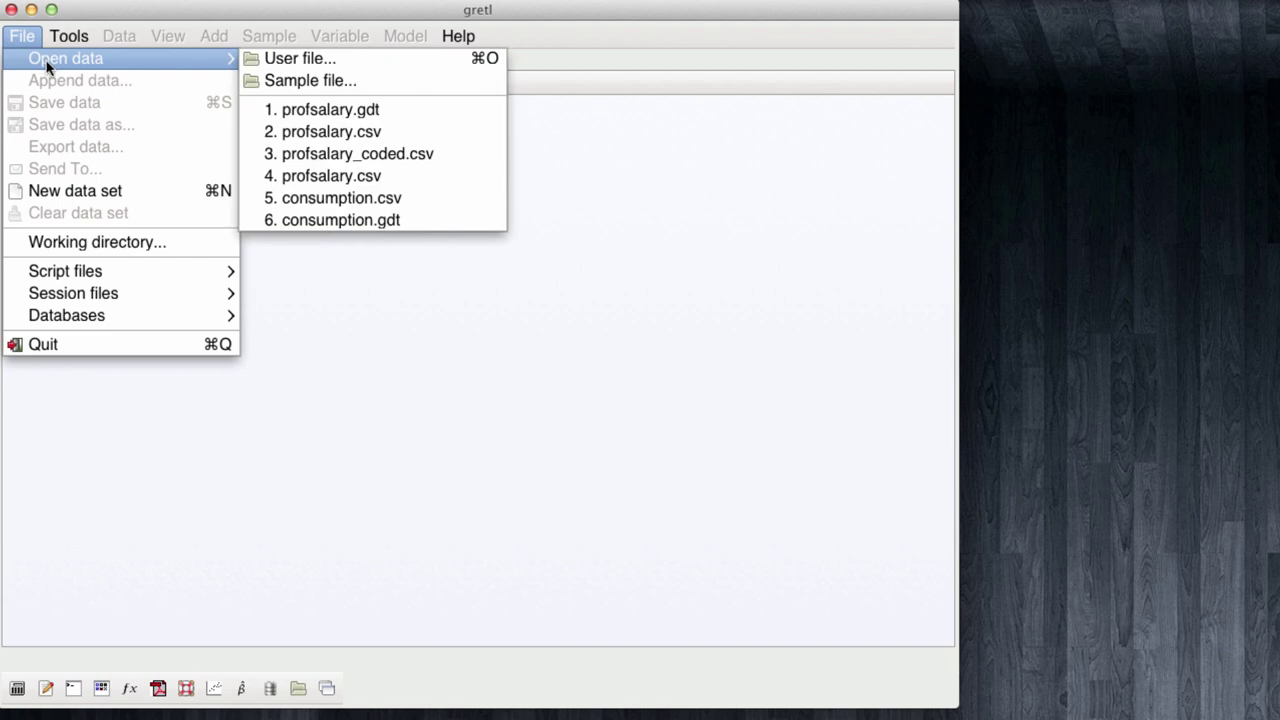
click(265, 60)
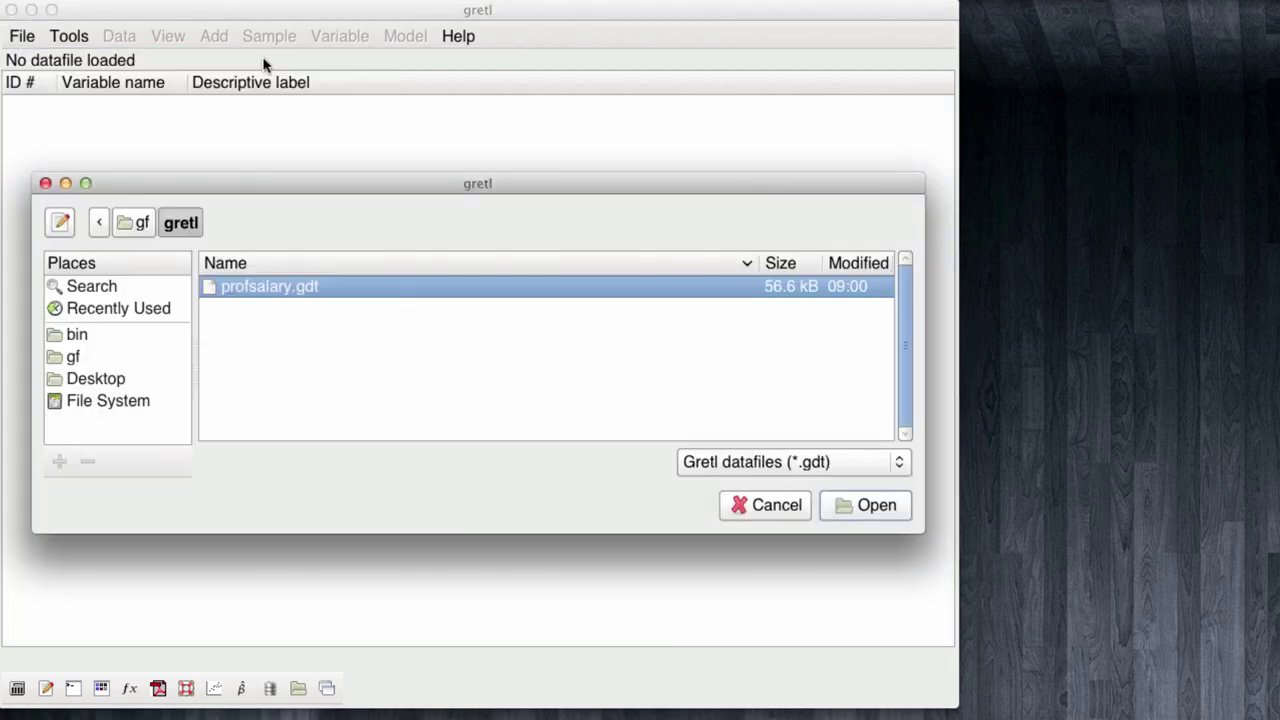
click(874, 467)
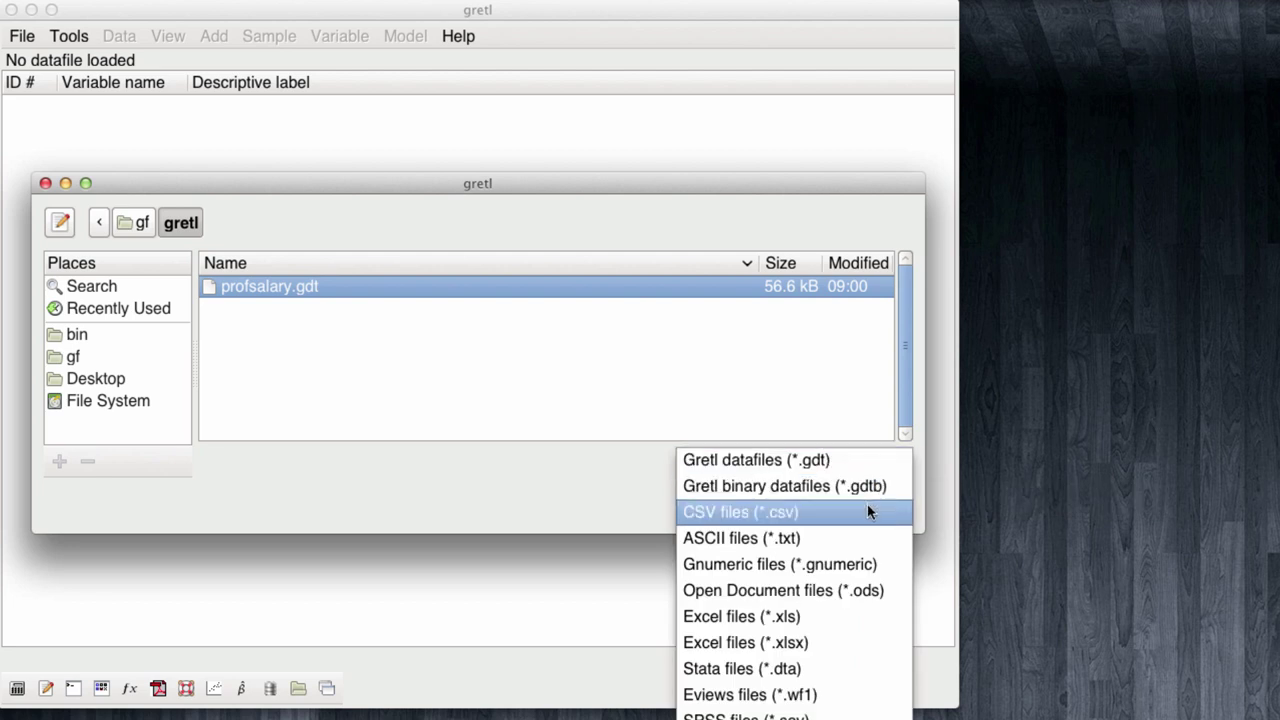
click(870, 514)
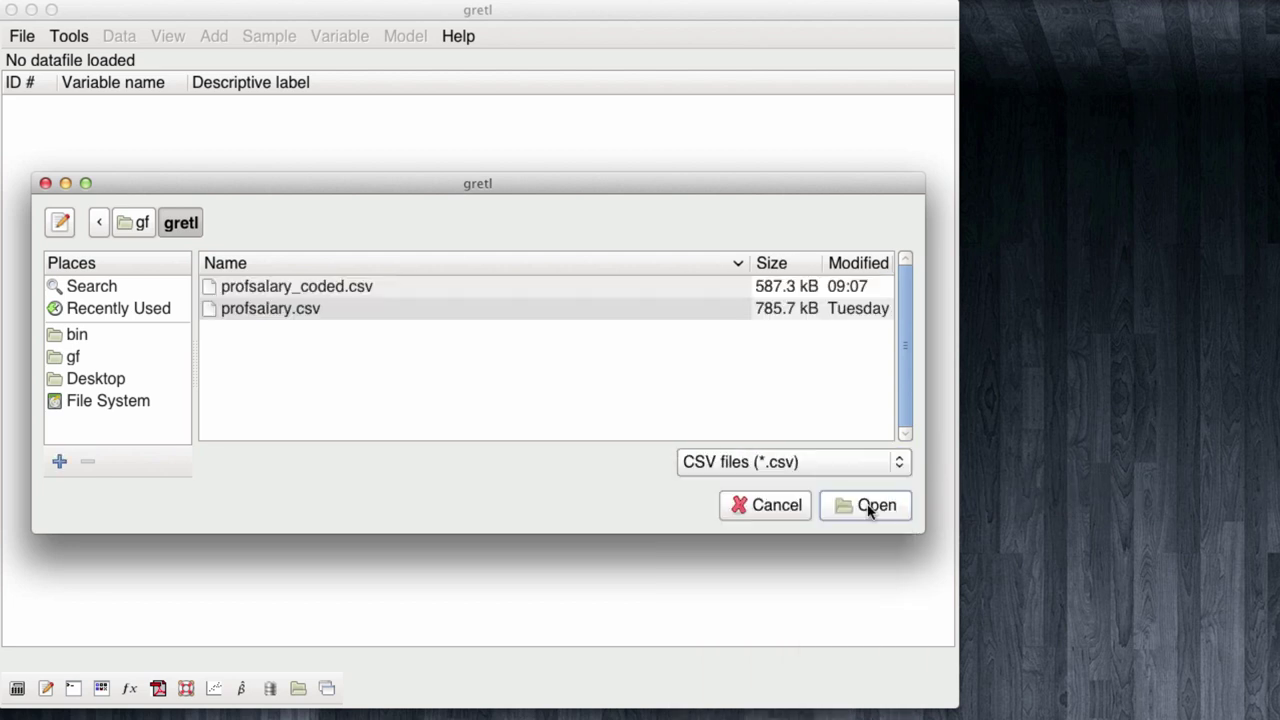
double_click(302, 287)
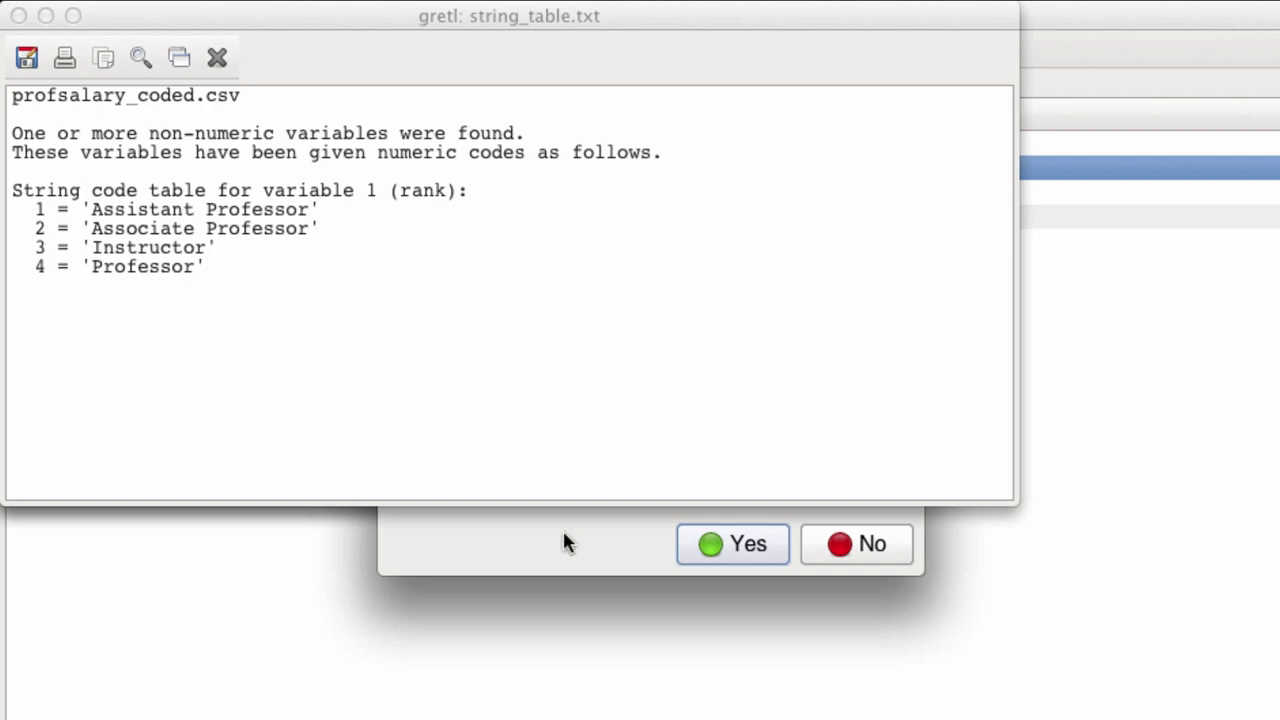
Step: Answer No to the data import question and close the string code table and the CSV import report
key(super+w)
click(858, 544)
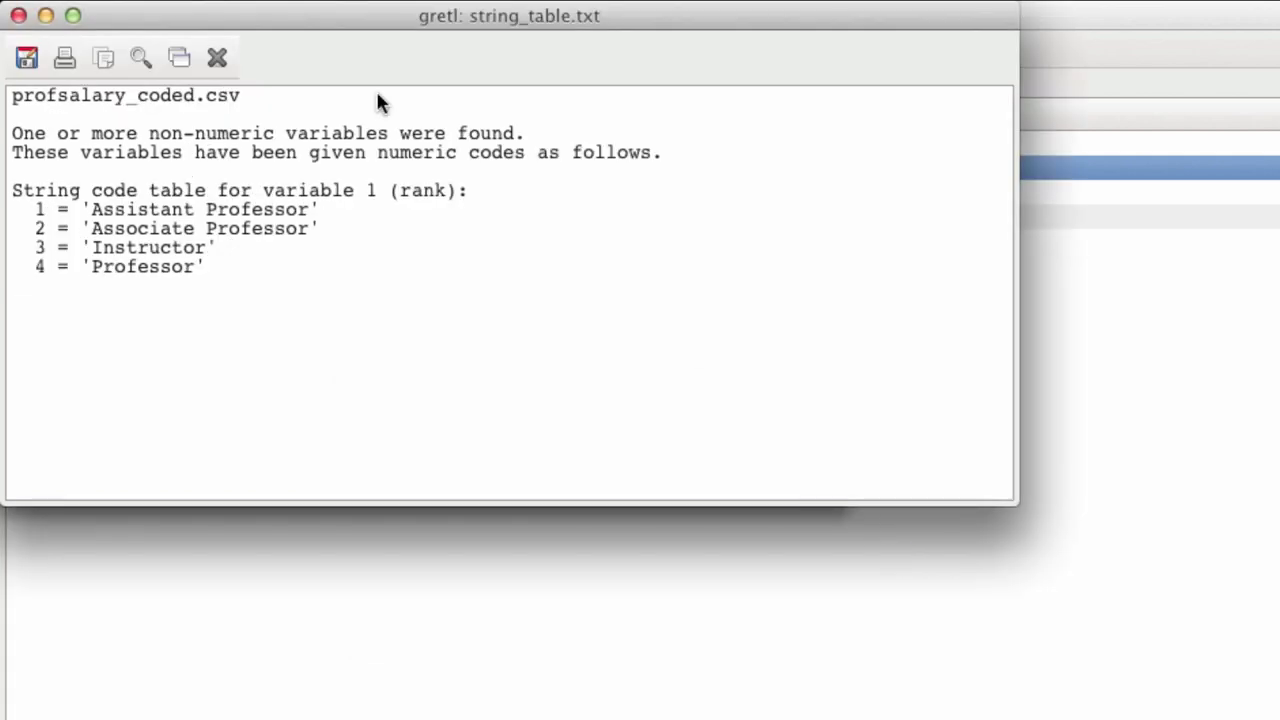
click(18, 16)
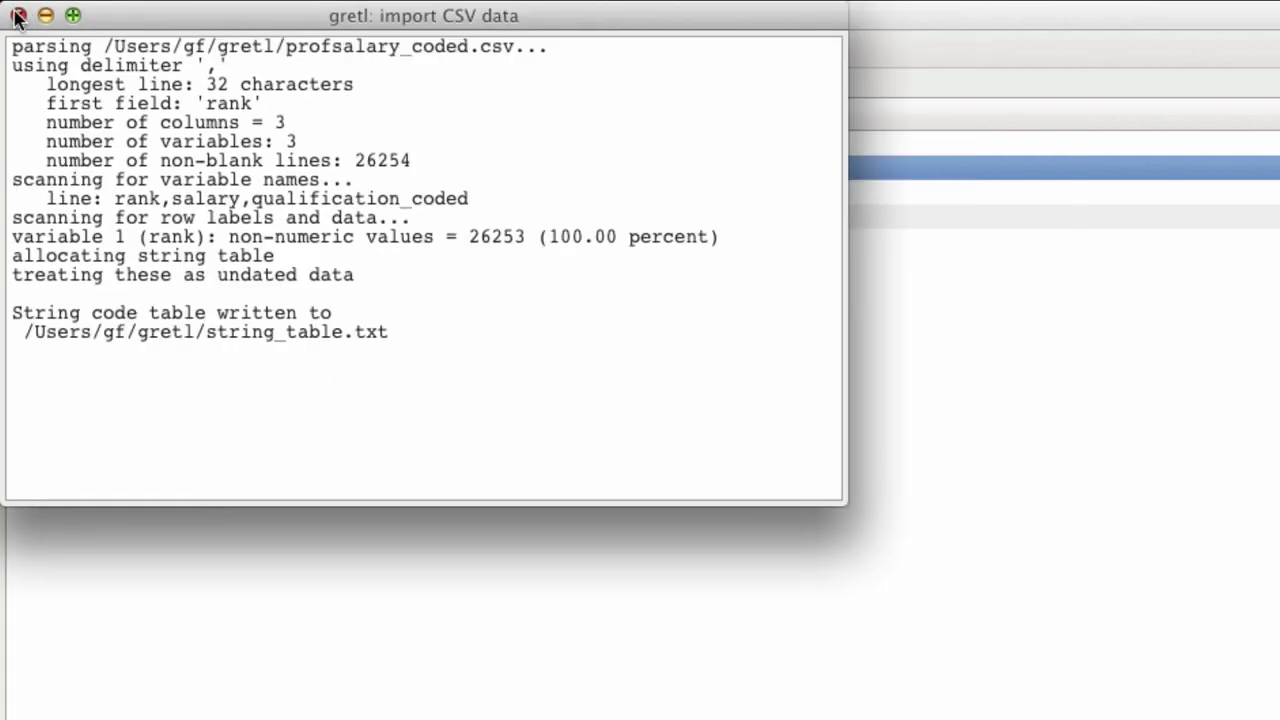
click(18, 16)
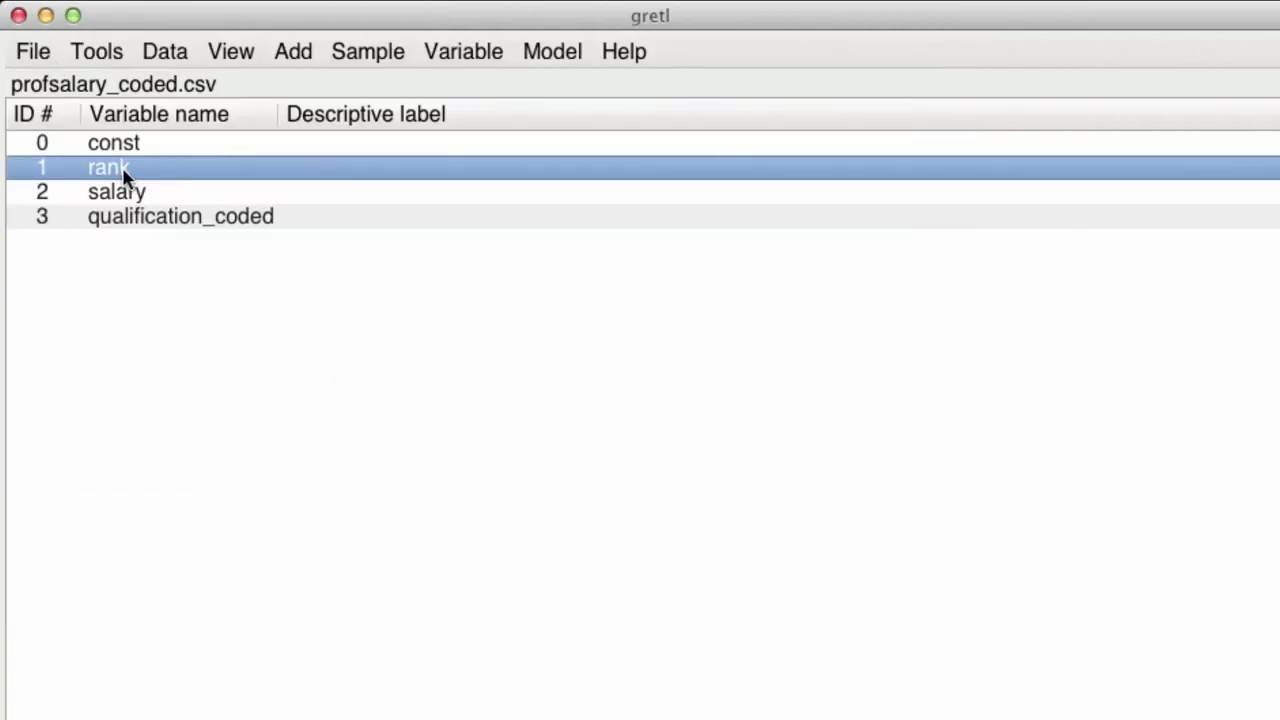
Step: Examine the values of rank, salary and qualification_coded from the first to the last observations
shift+click(126, 214)
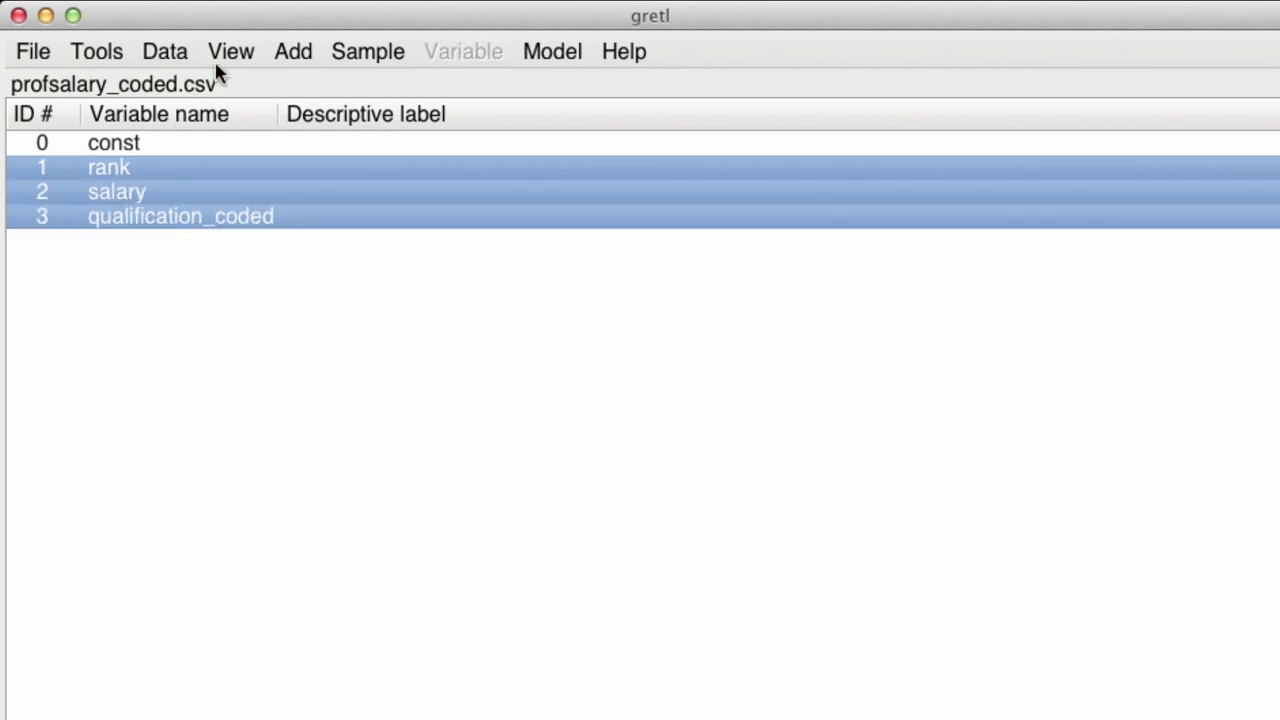
click(186, 48)
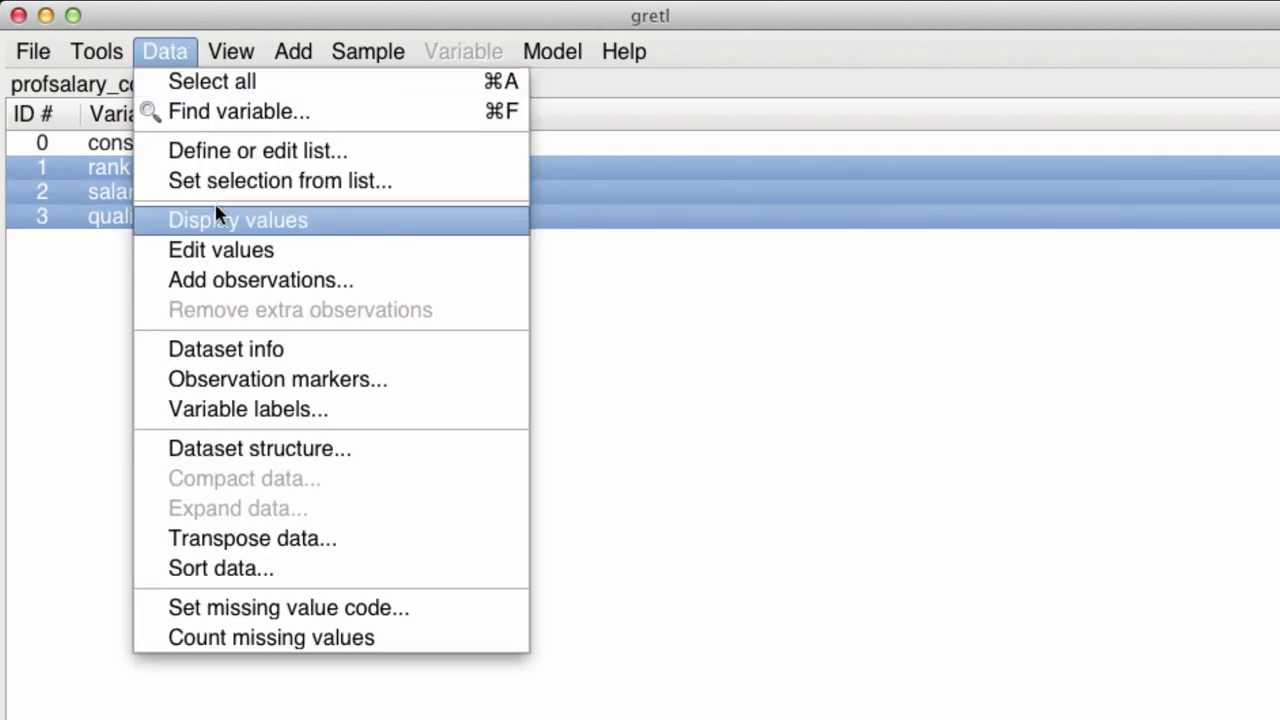
click(222, 250)
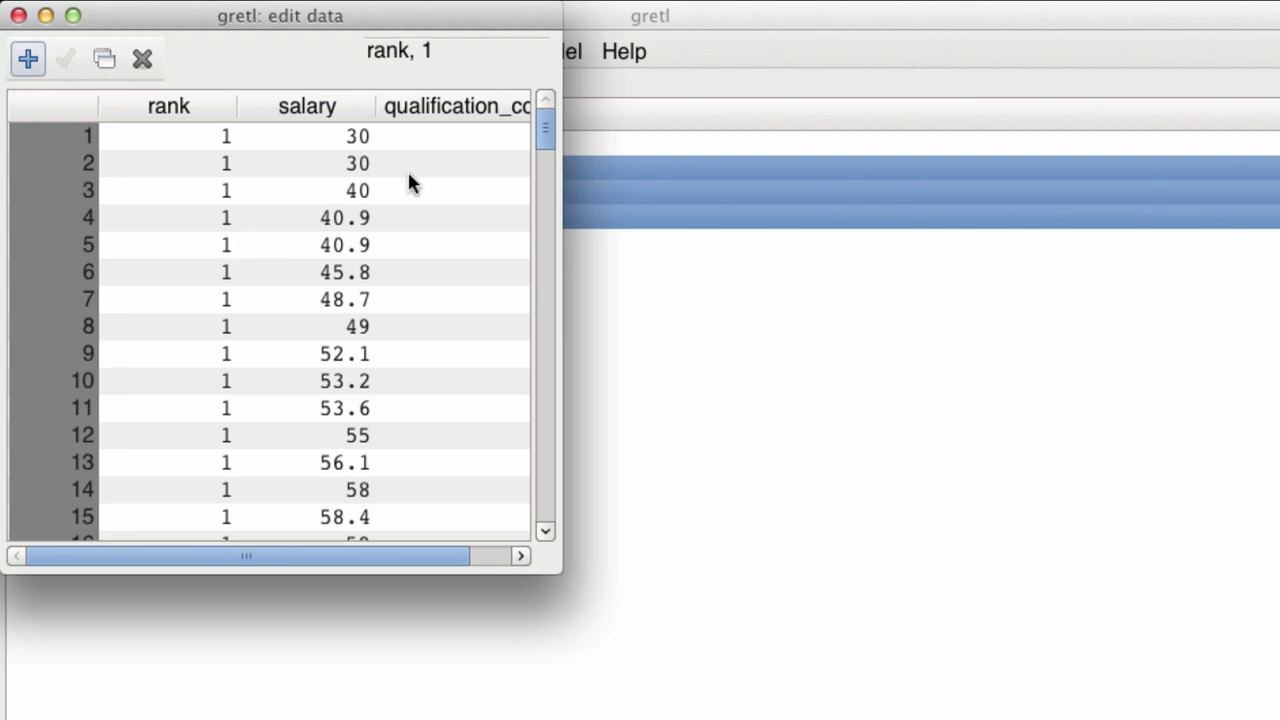
drag(571, 551, 660, 540)
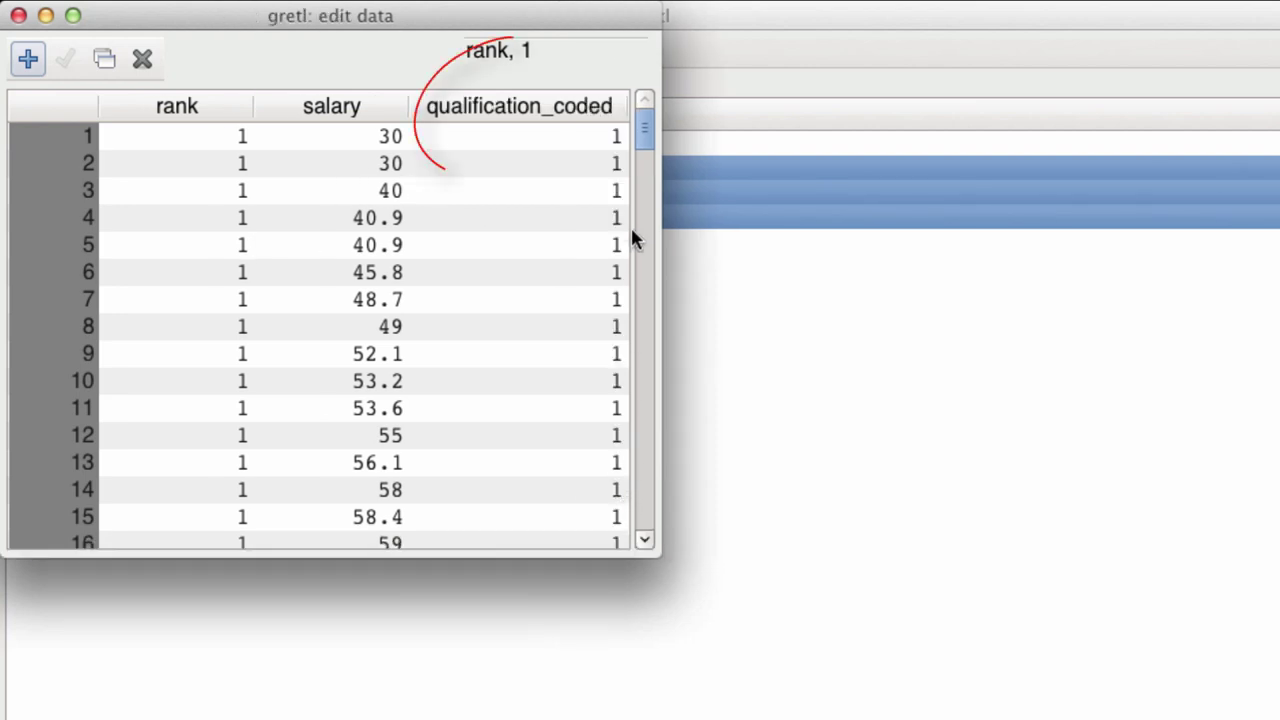
mouse_move(649, 126)
mouse_down()
mouse_move(651, 223)
mouse_move(630, 310)
mouse_move(646, 506)
mouse_up()
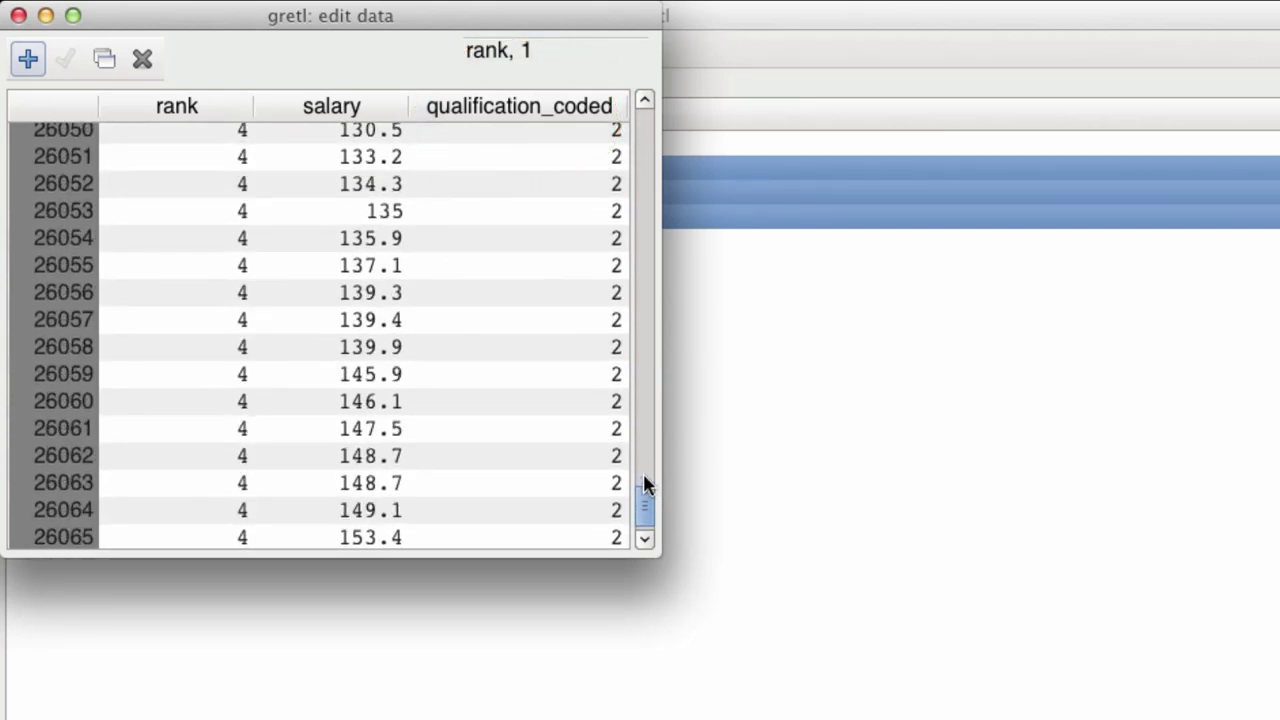
click(18, 15)
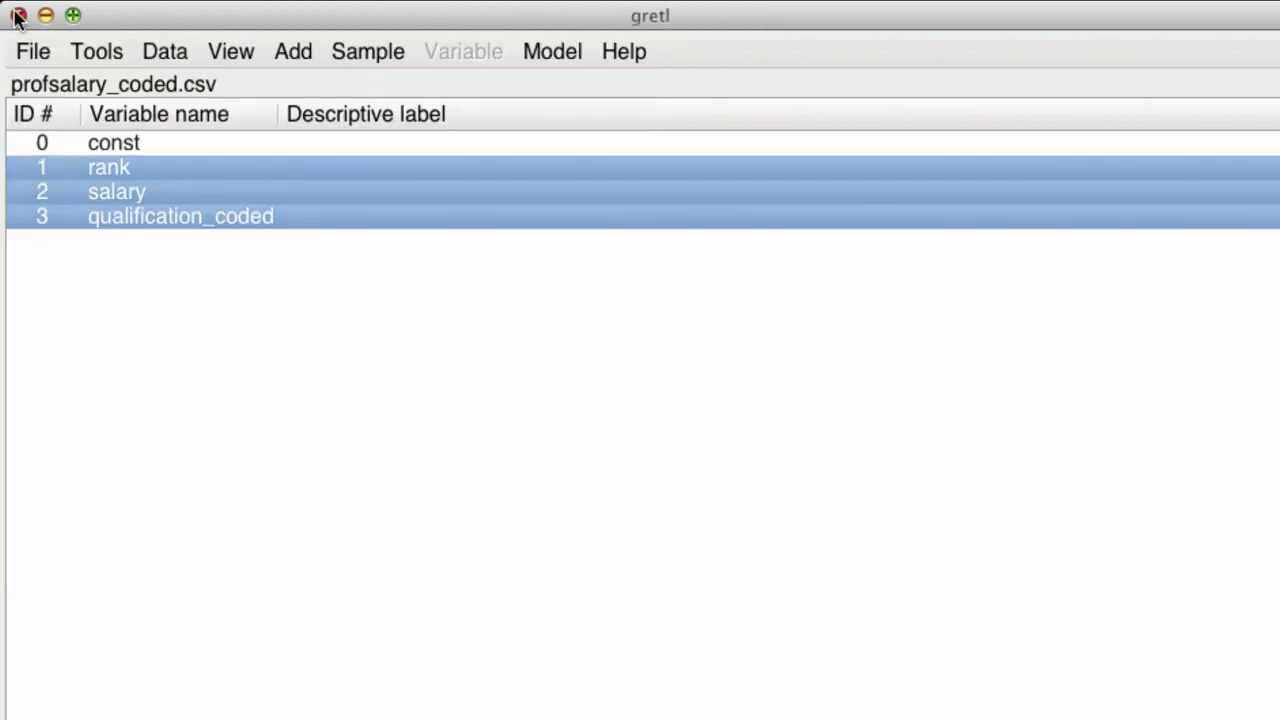
Step: Try to add dummies for the variable qualification_coded while it is not yet marked as discrete
click(93, 220)
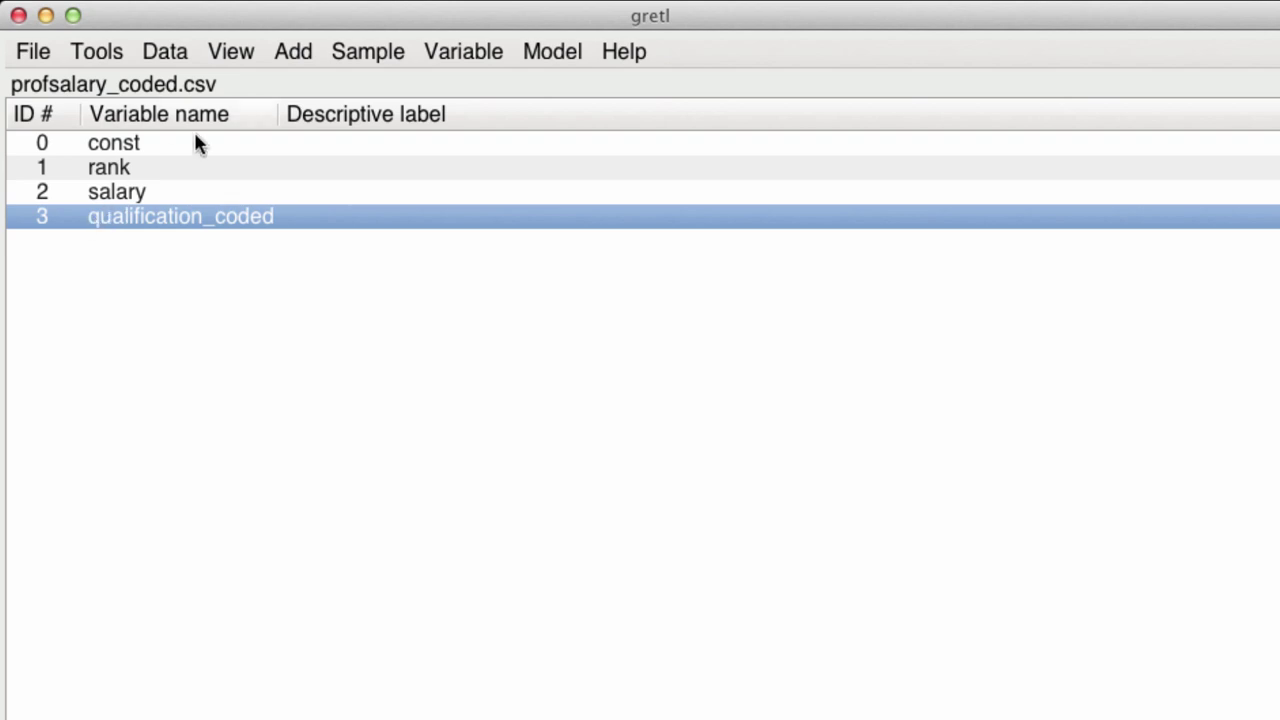
click(309, 52)
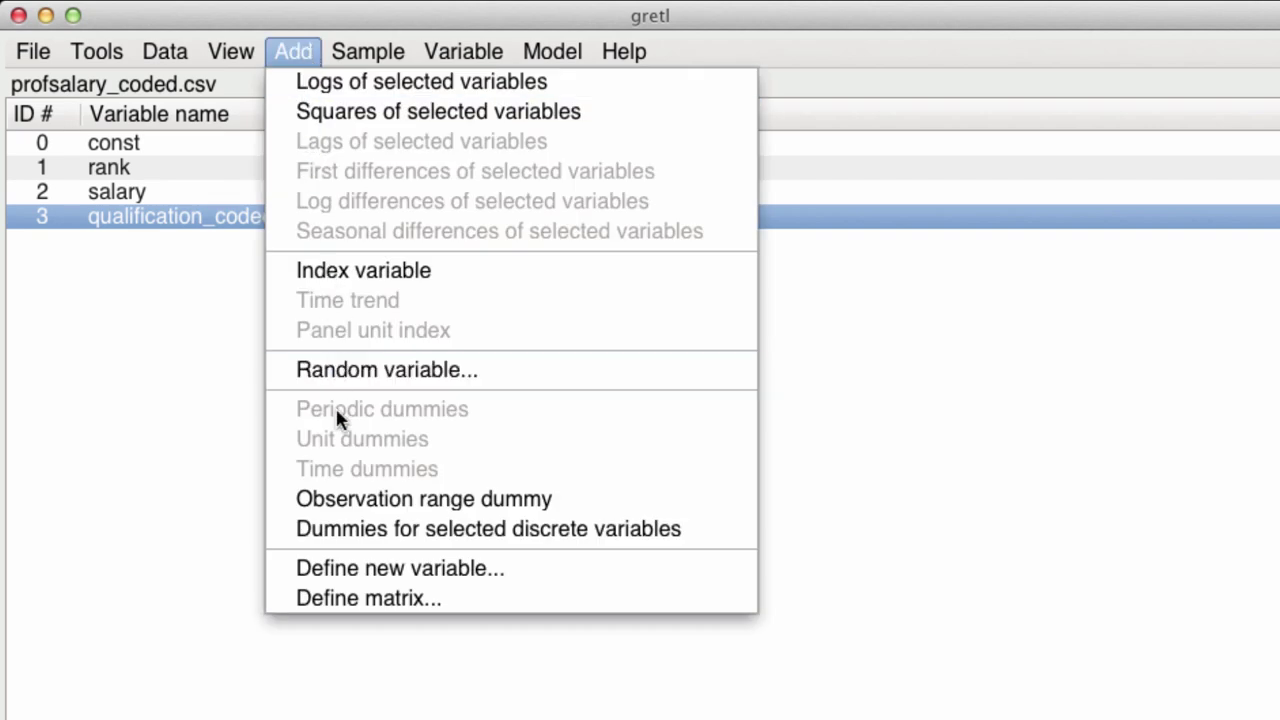
click(356, 533)
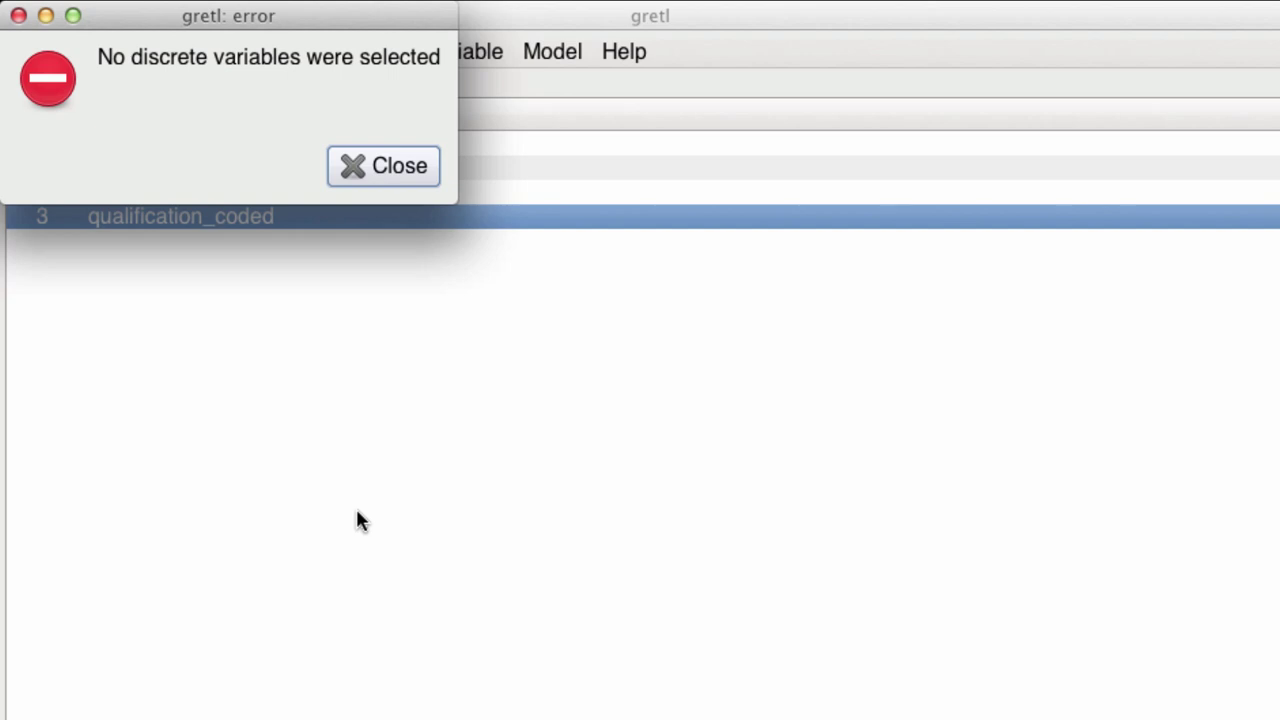
click(394, 167)
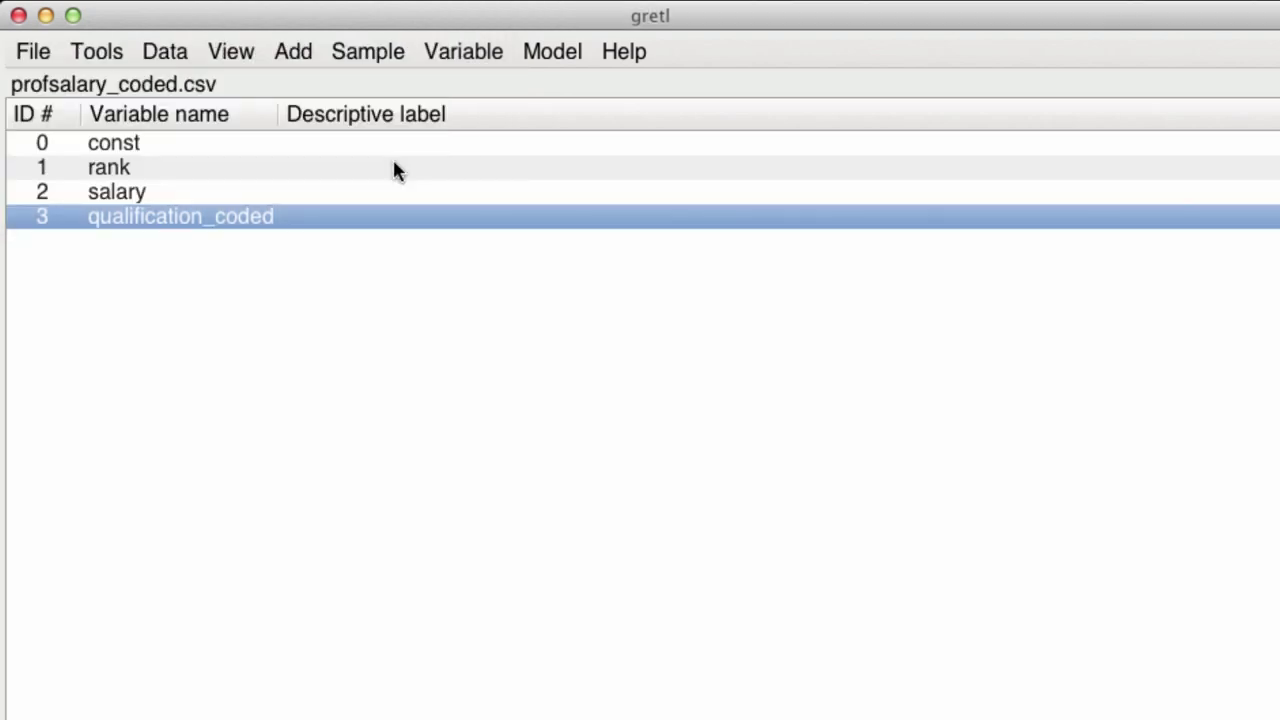
Step: Set the attributes of qualification_coded so that it is treated as a discrete variable
right_click(278, 228)
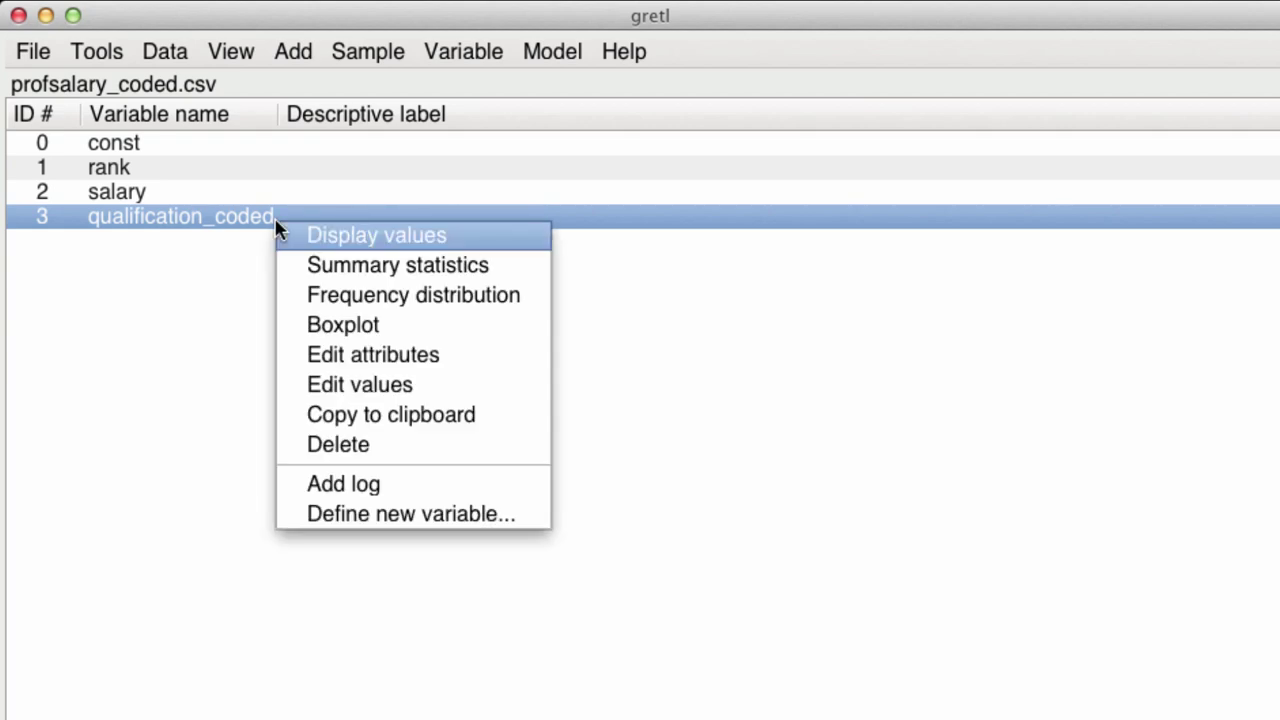
click(398, 369)
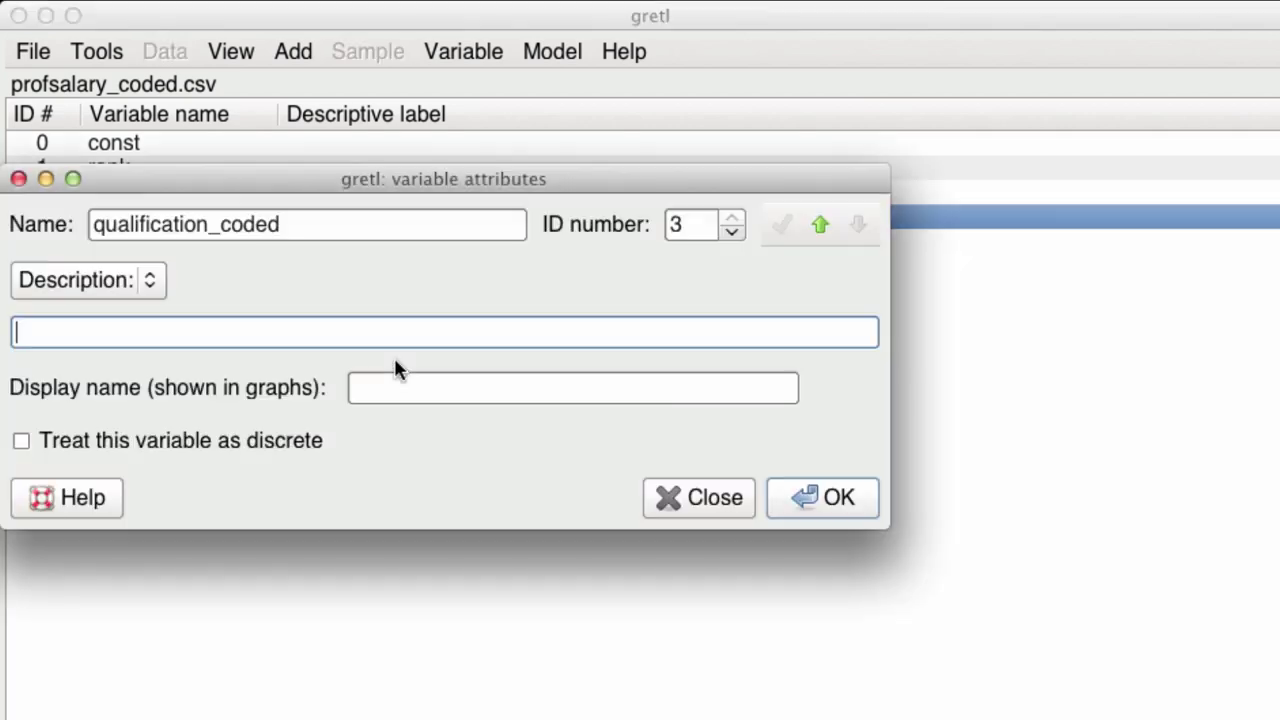
click(21, 441)
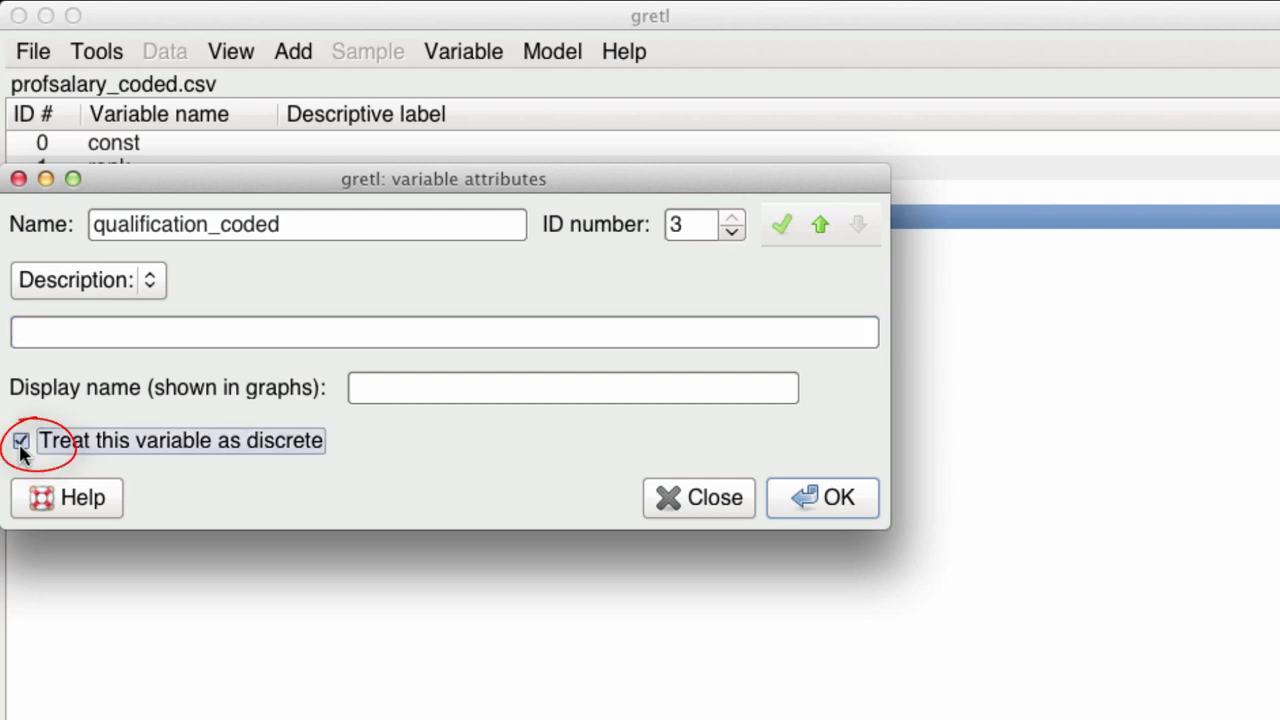
click(827, 499)
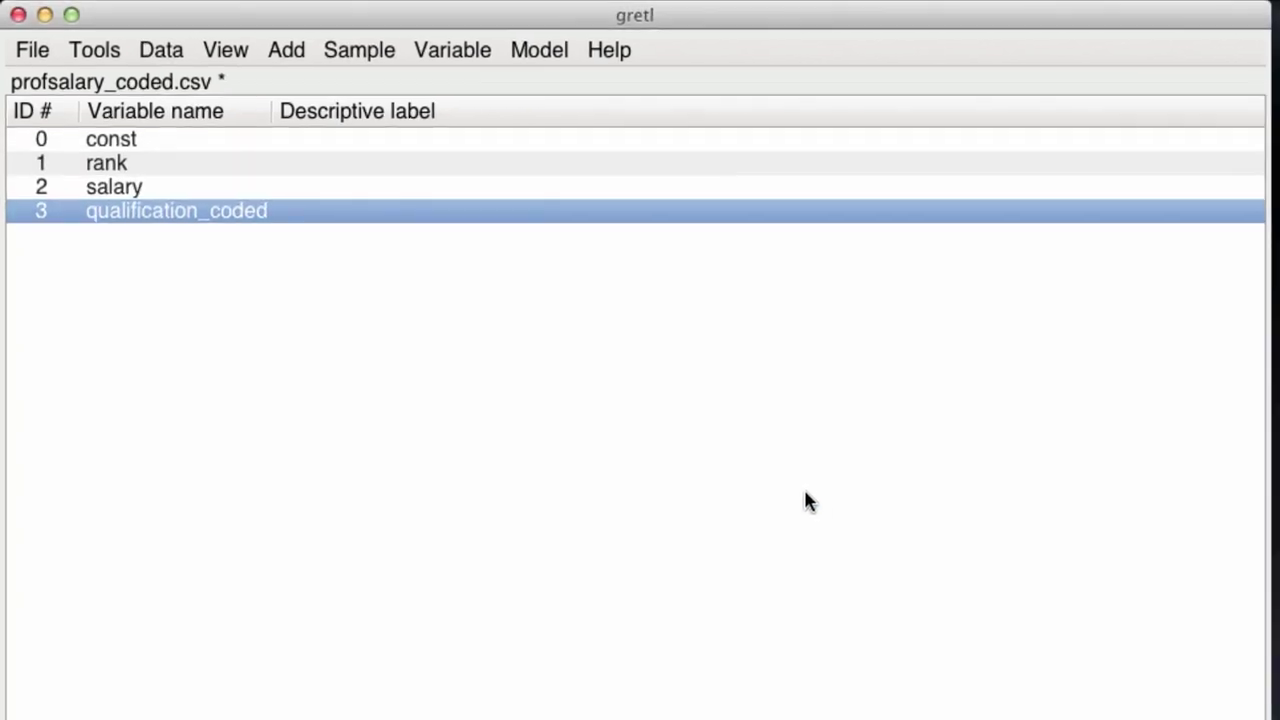
Step: Create dummies for qualification_coded with all values encoded, and expand the variable to list them
click(294, 55)
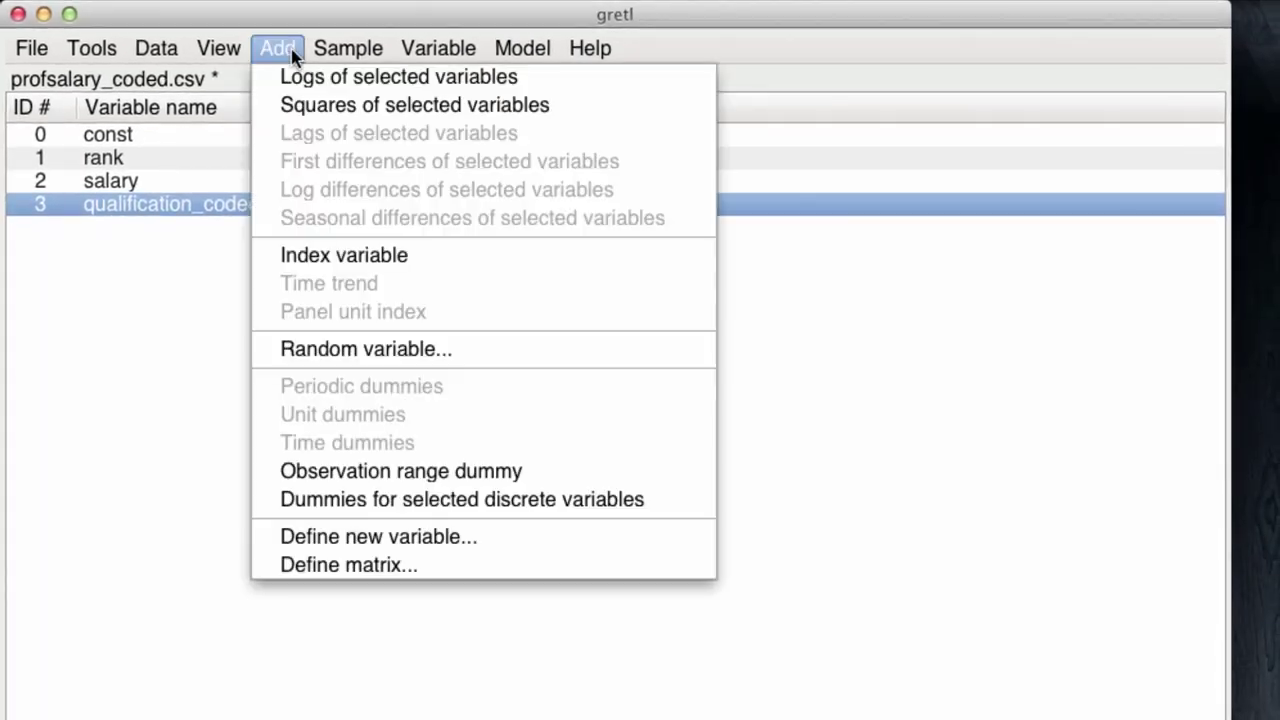
click(388, 501)
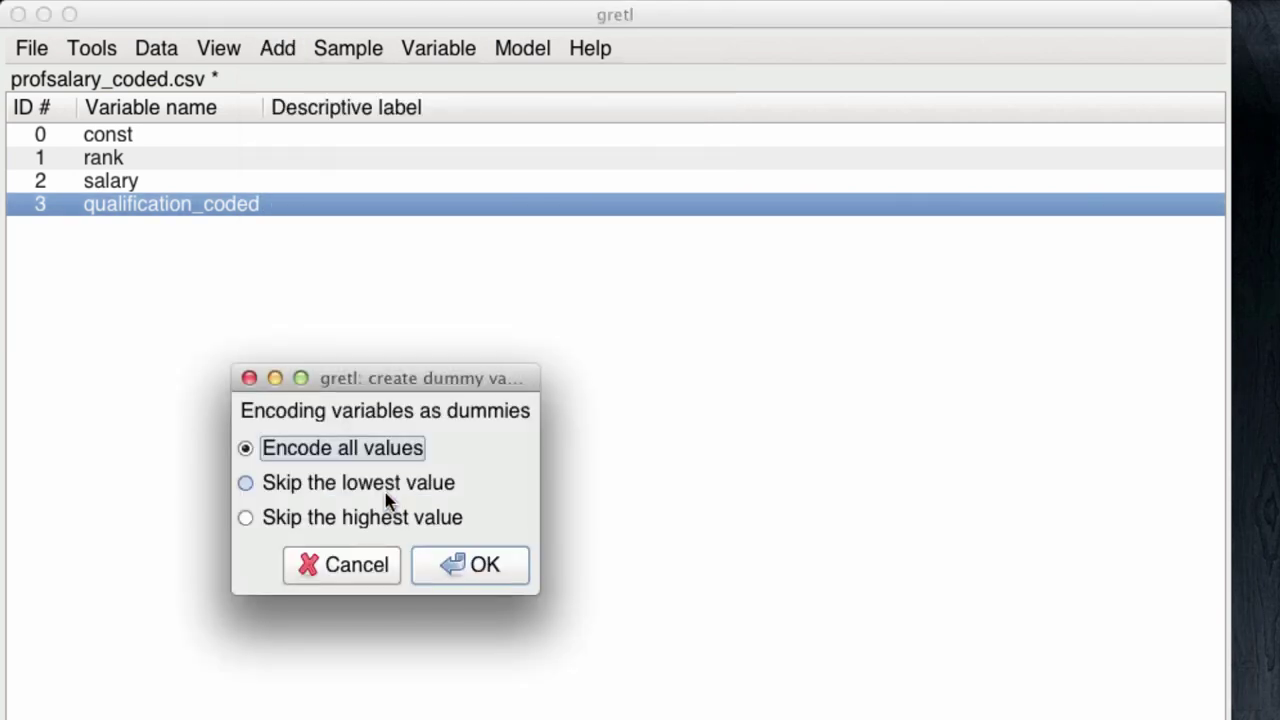
click(470, 566)
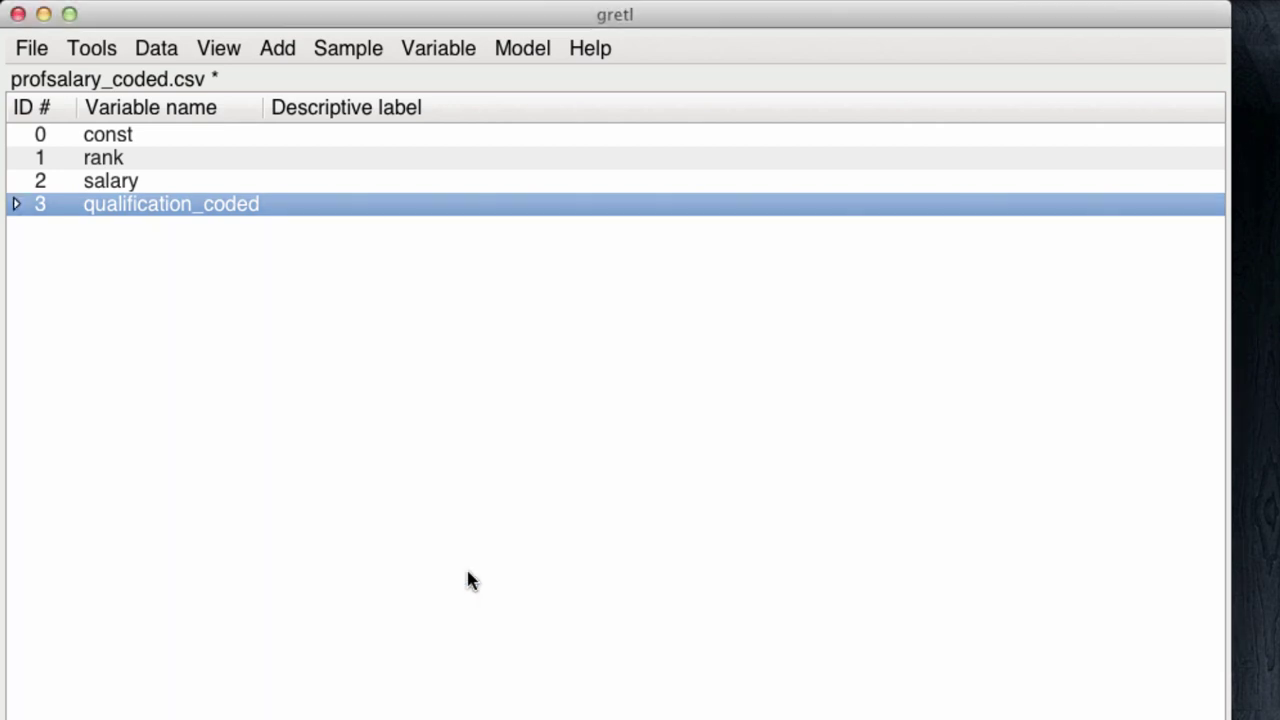
click(16, 205)
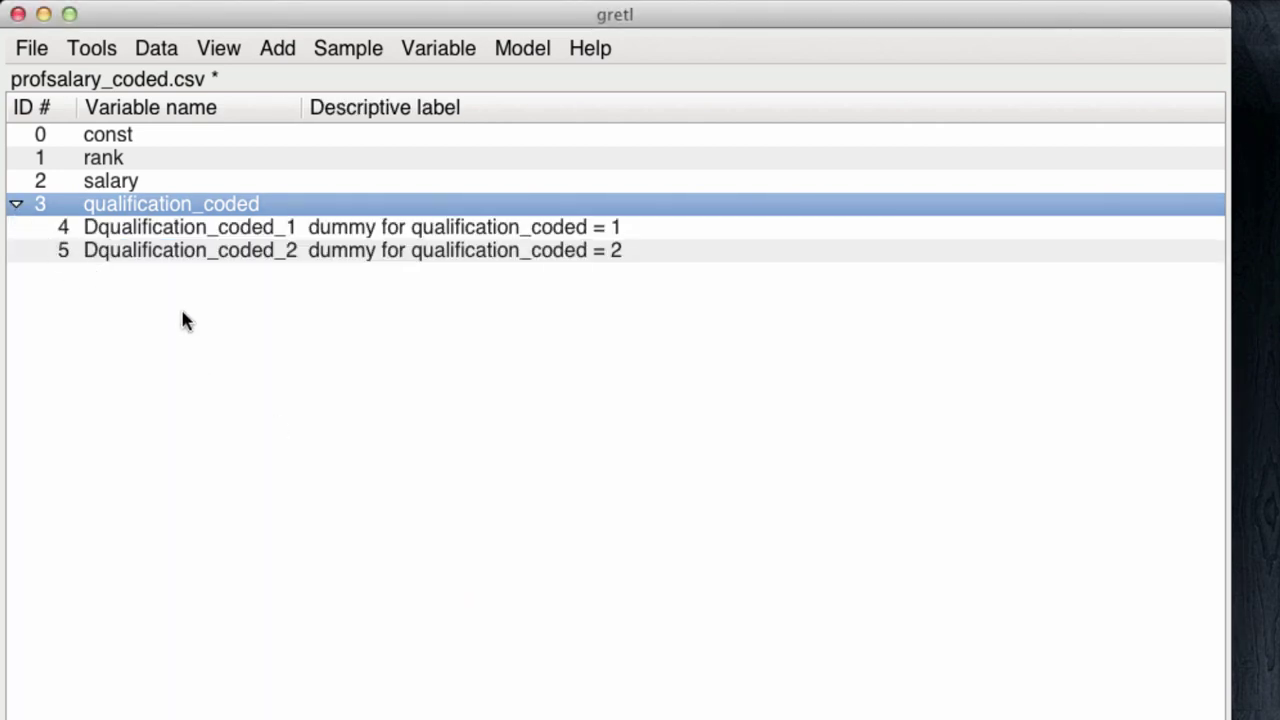